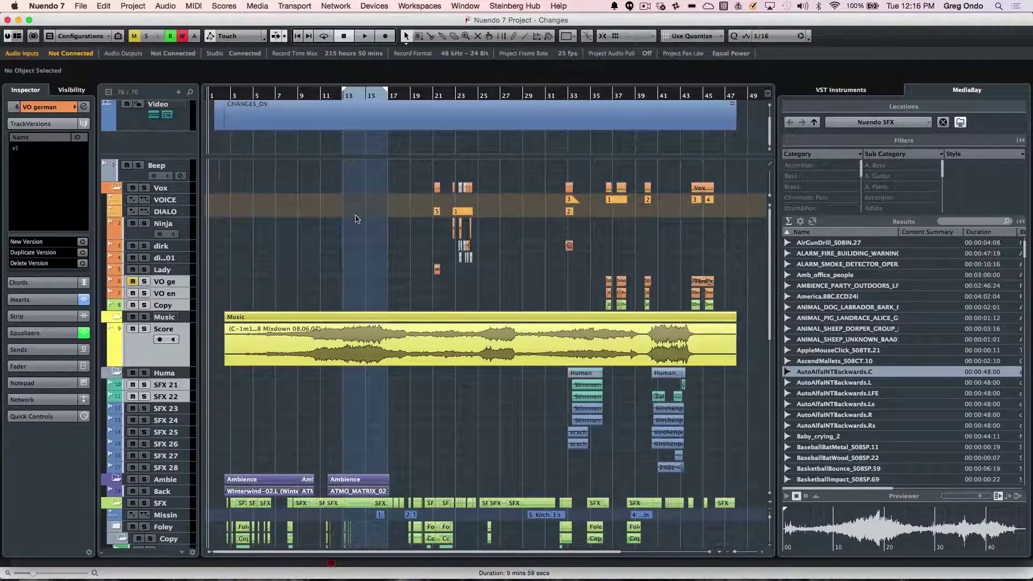
- Open the MixConsole, enlarge its window, and give the fader and top meter sections more height
key(F3)
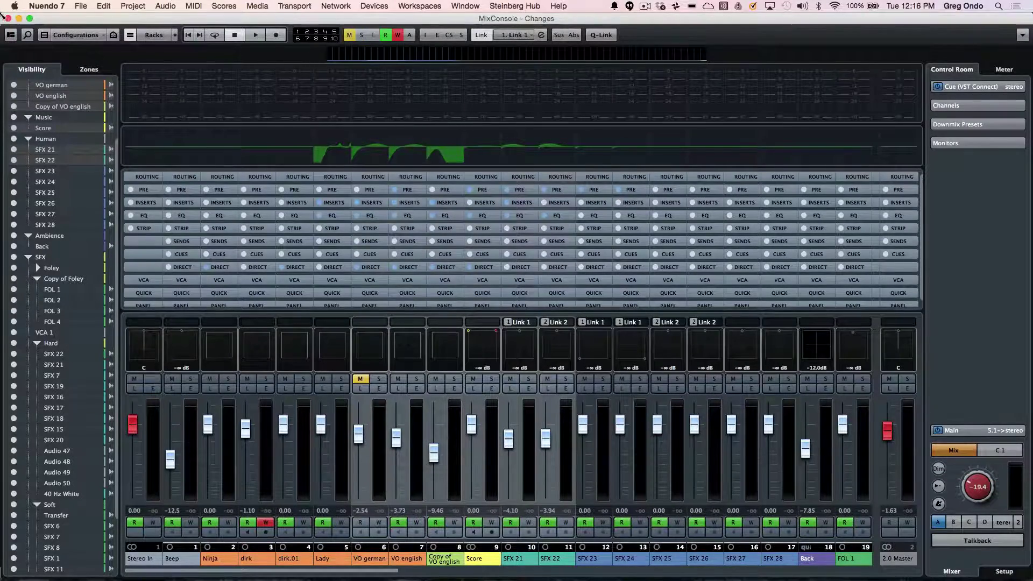
mouse_move(3, 15)
mouse_down()
mouse_move(203, 158)
mouse_move(564, 290)
mouse_move(323, 86)
mouse_move(485, 286)
mouse_move(86, 24)
mouse_move(345, 212)
mouse_move(92, 49)
mouse_move(2, 15)
mouse_up()
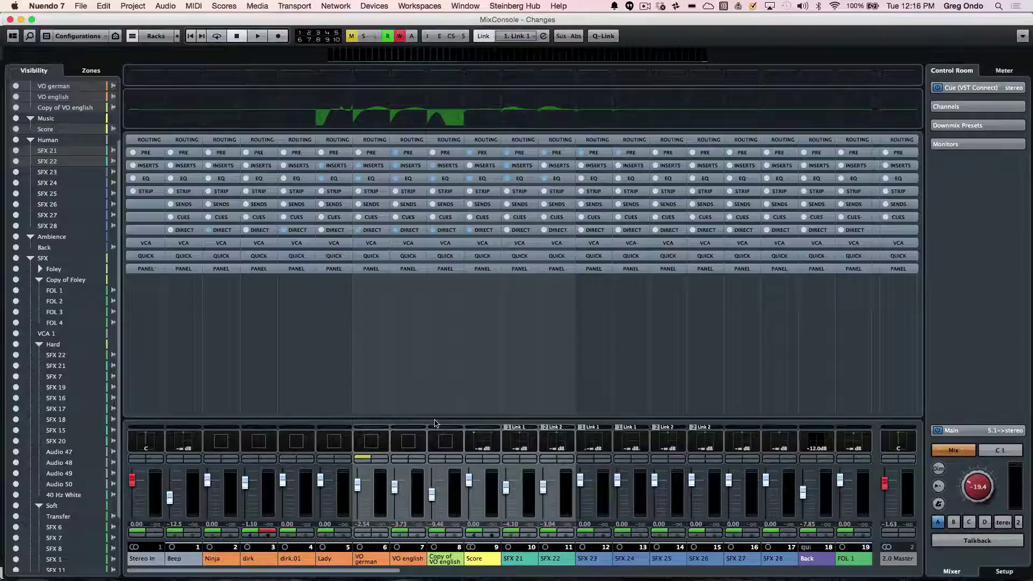
drag(435, 423, 445, 329)
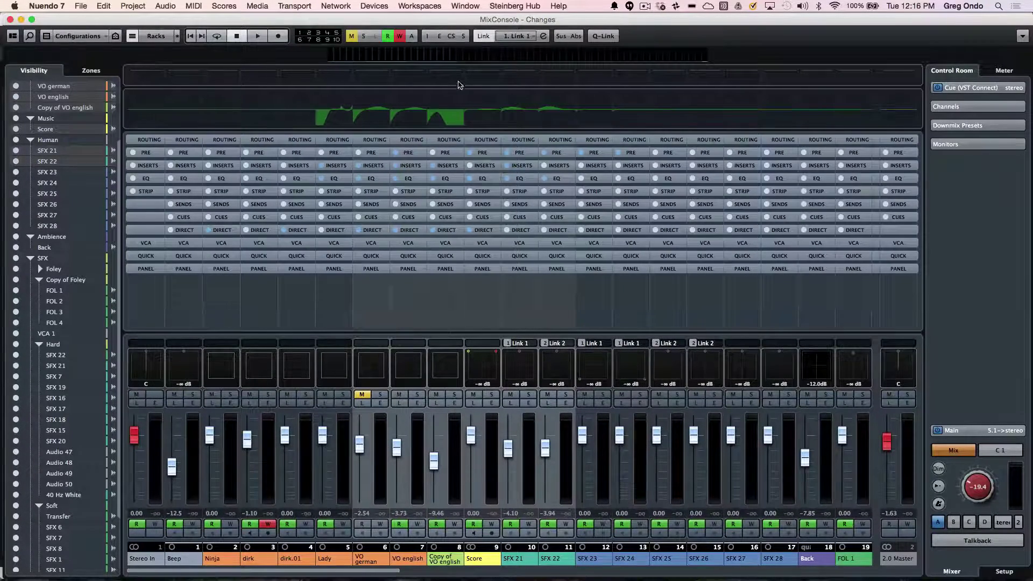
drag(459, 84, 462, 116)
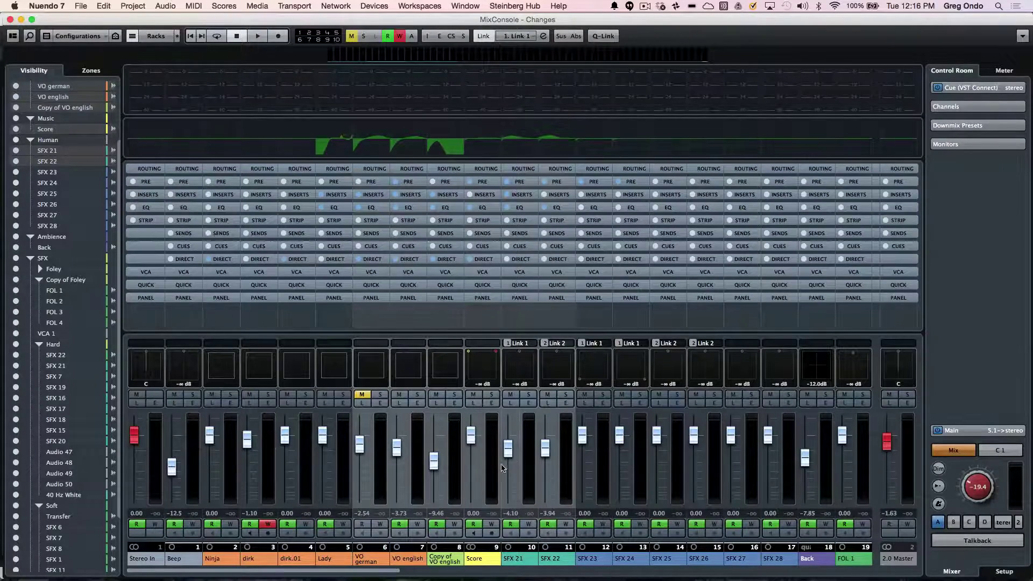
- Adjust the channel-strip width with G and H until eighteen channels fit across the console
key(g)
key(g)
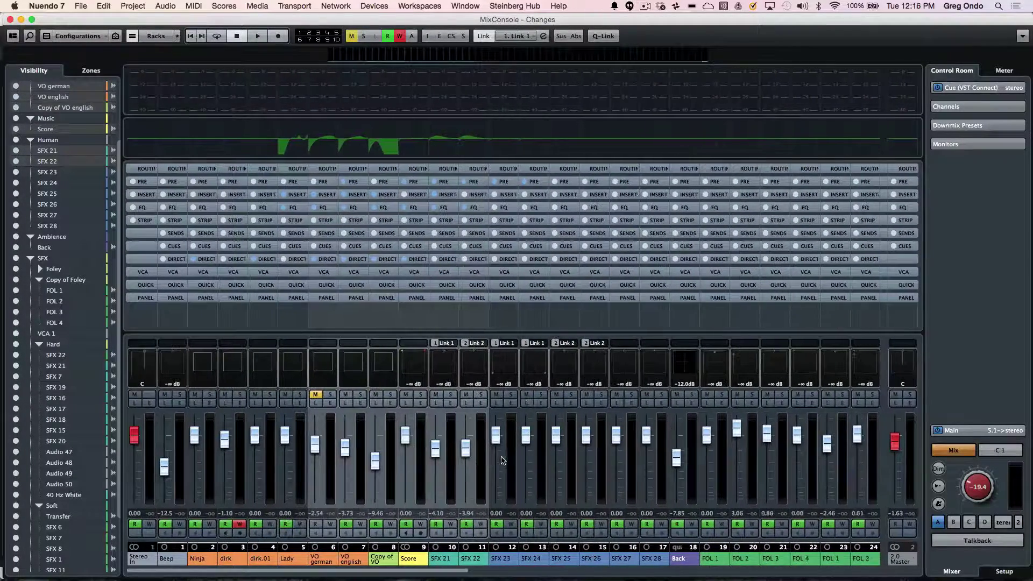
key(h)
key(h)
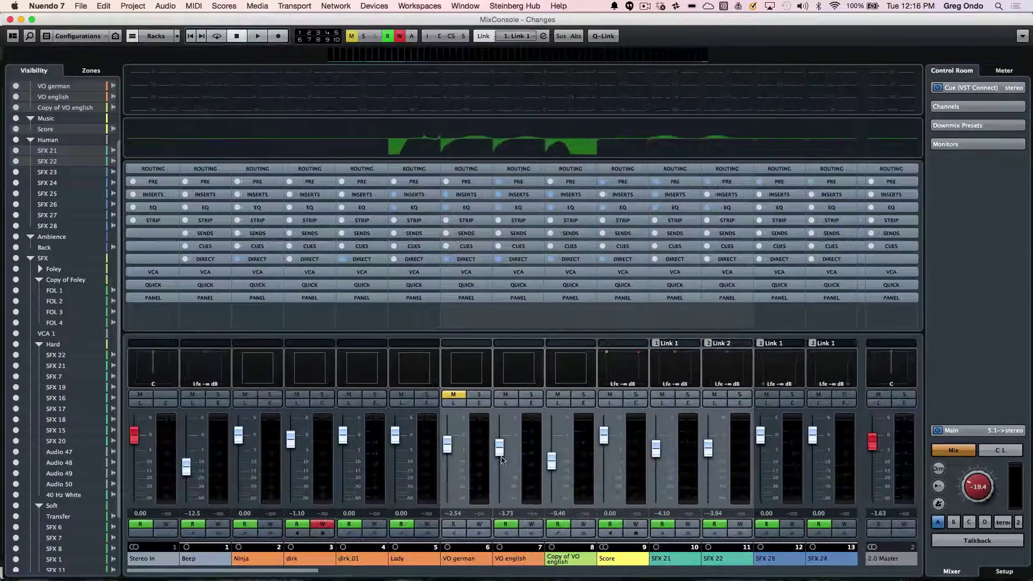
key(g)
key(g)
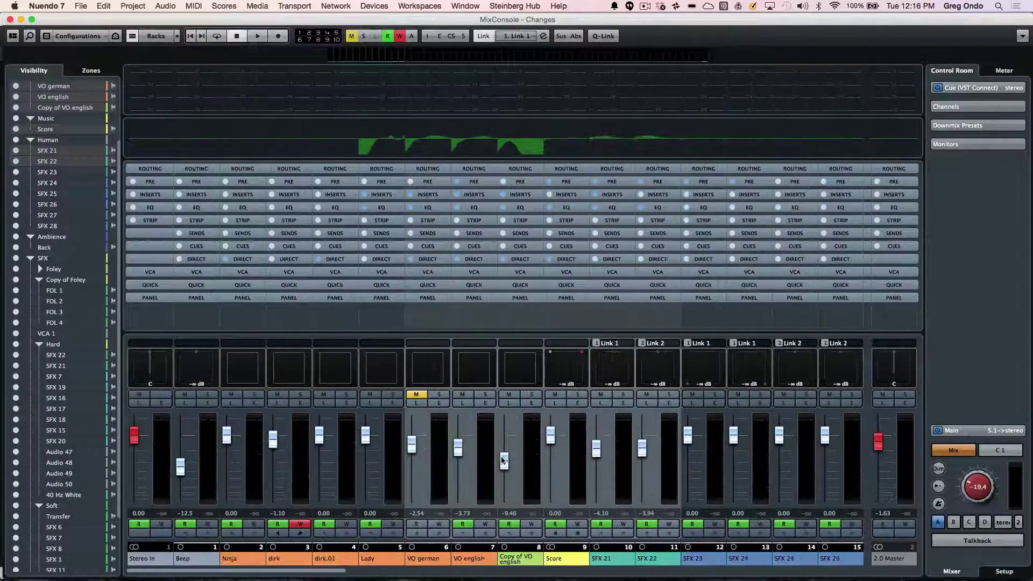
key(g)
key(g)
key(g)
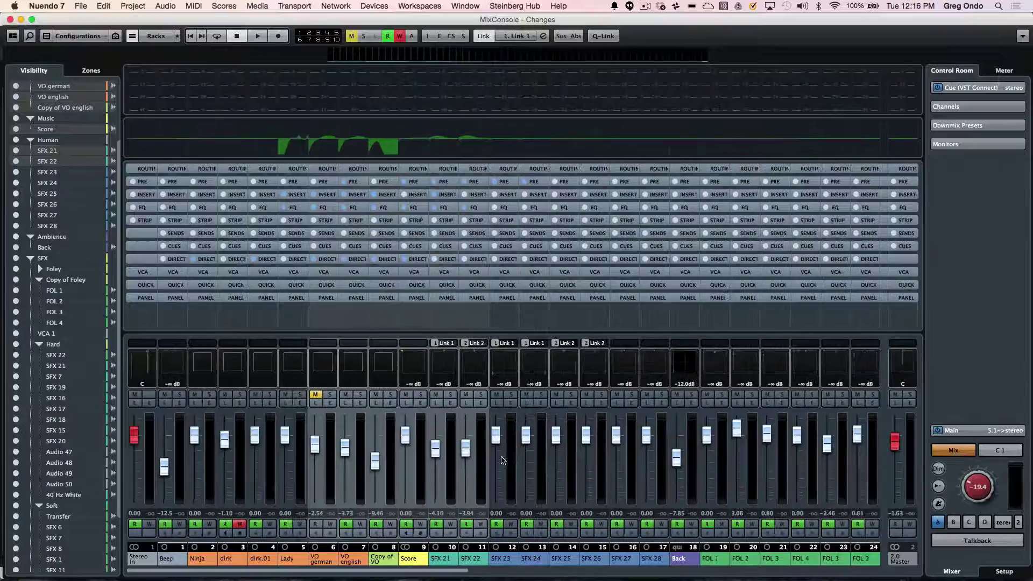
key(h)
key(h)
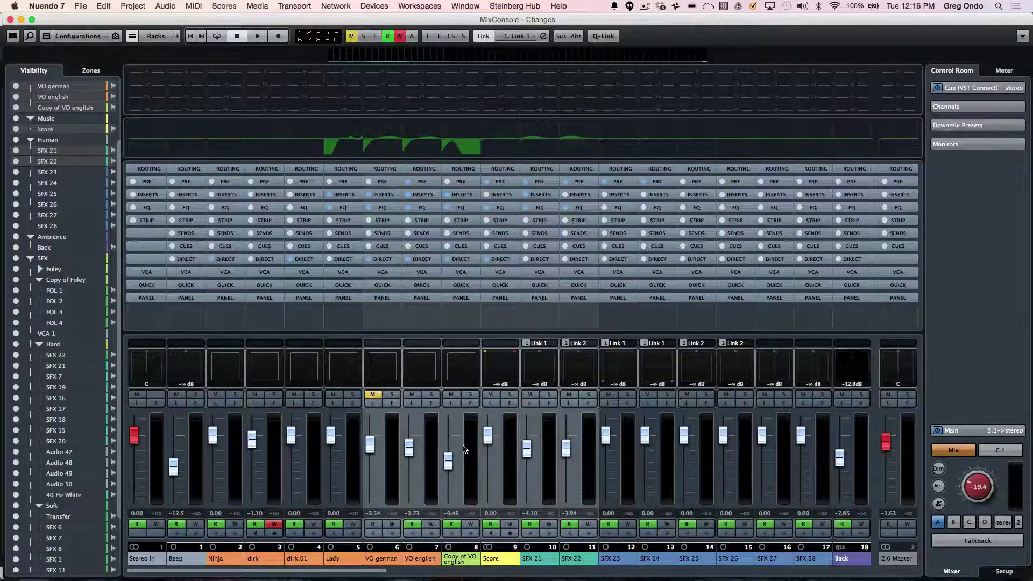
scroll(468, 443, right, 5)
scroll(468, 444, left, 5)
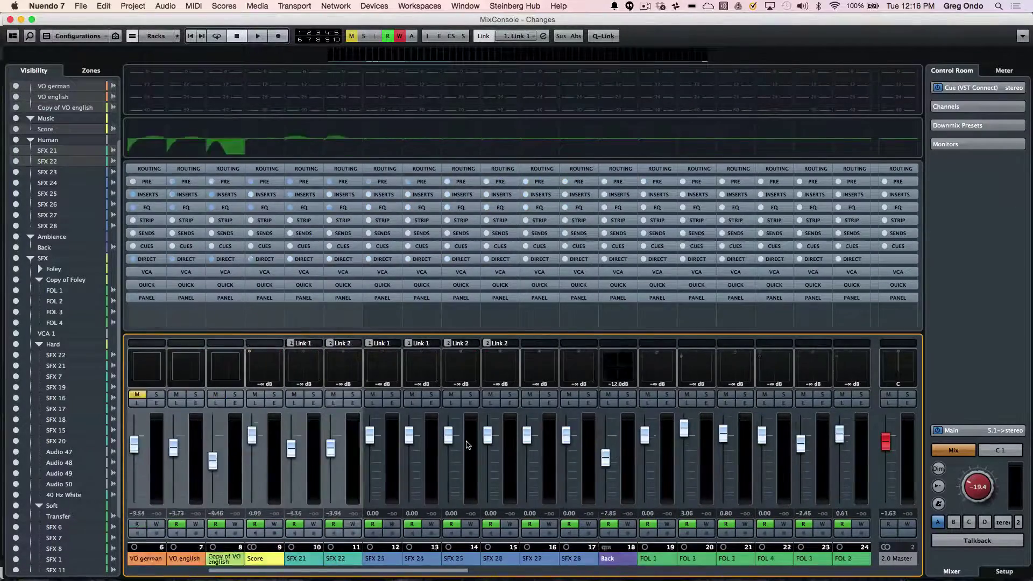
scroll(468, 444, right, 5)
scroll(468, 444, left, 5)
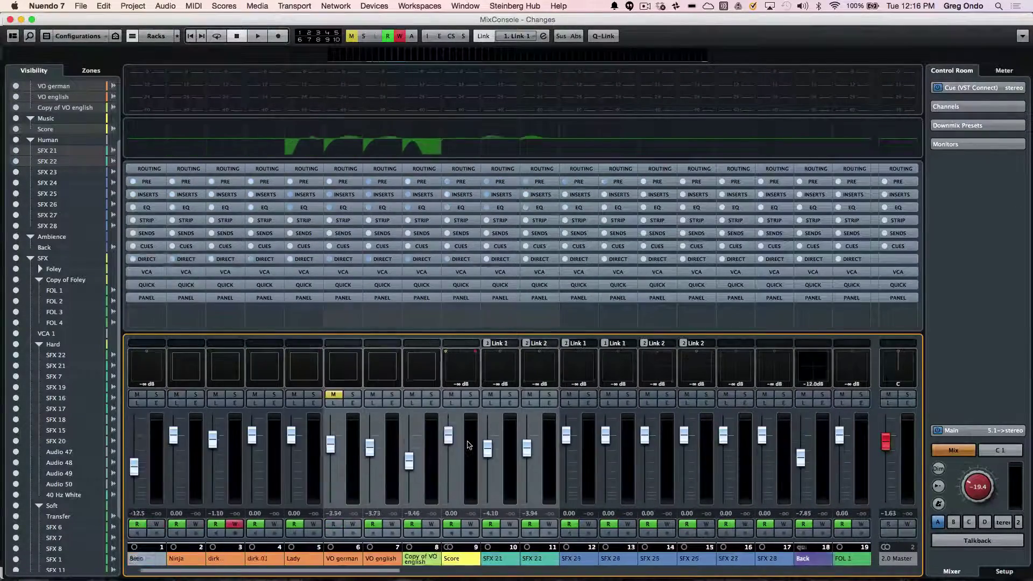
- In the window layout, hide the Control Room panel and channel selector, then restore both
click(11, 37)
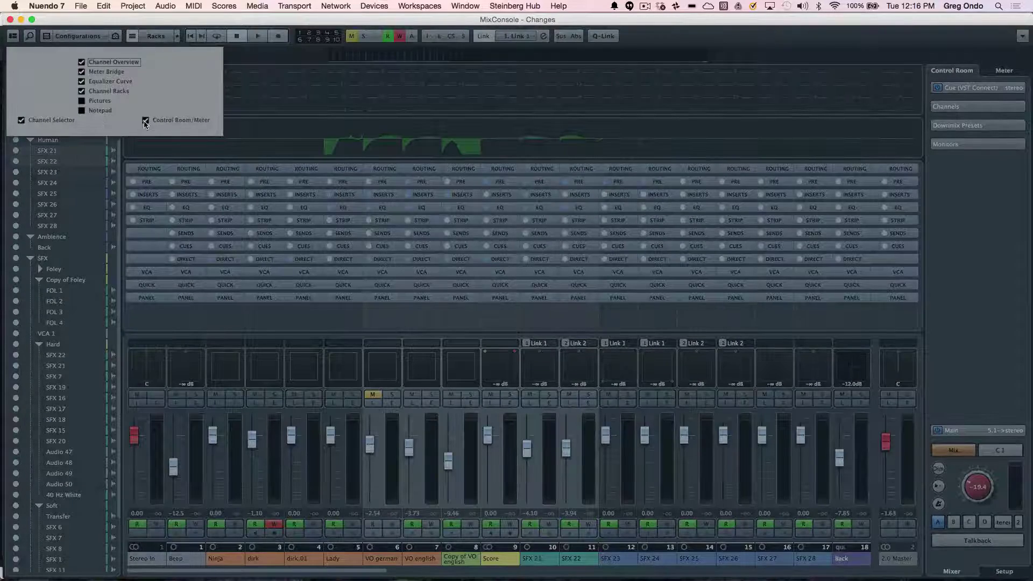
click(149, 121)
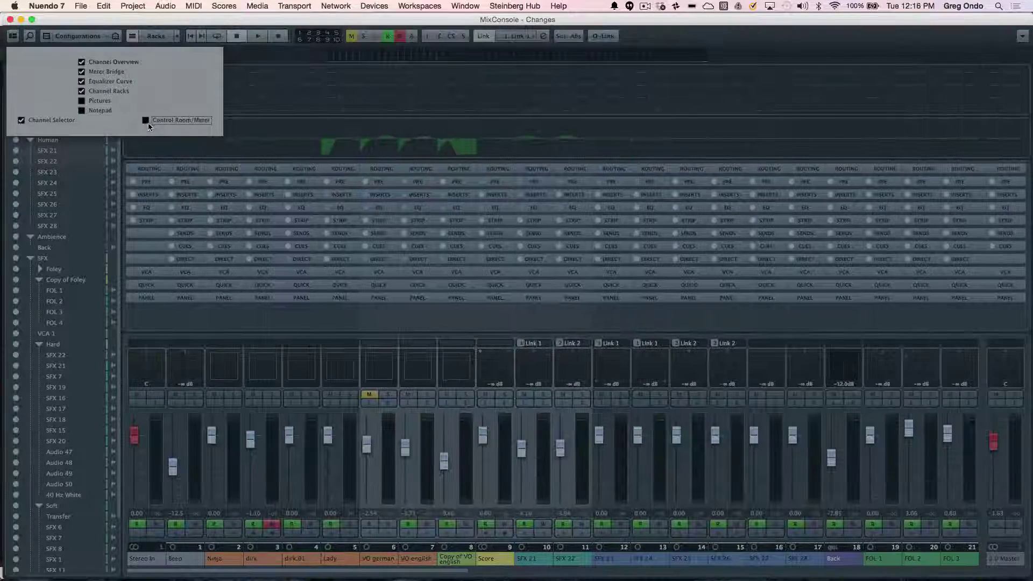
click(24, 121)
click(23, 121)
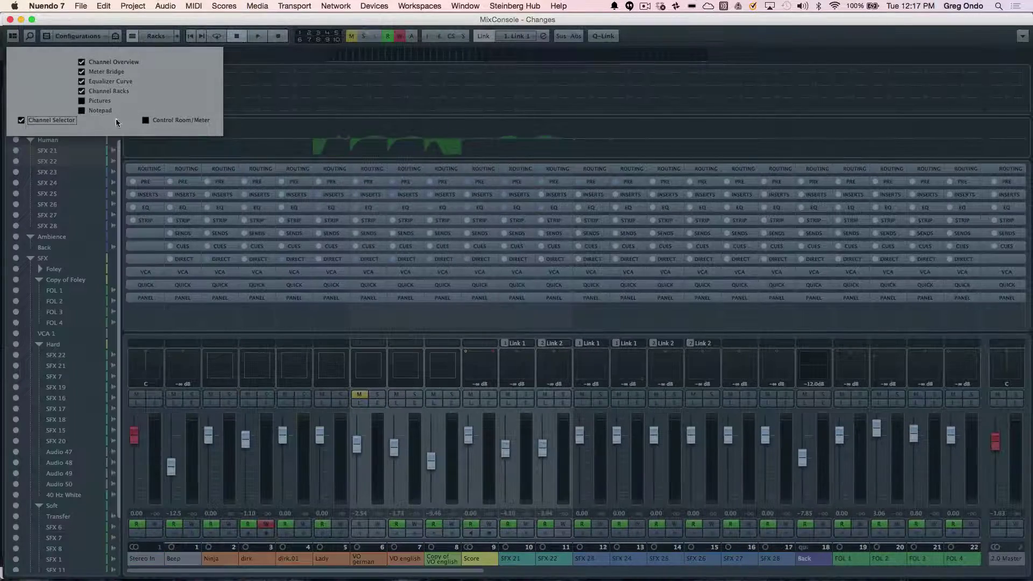
click(145, 121)
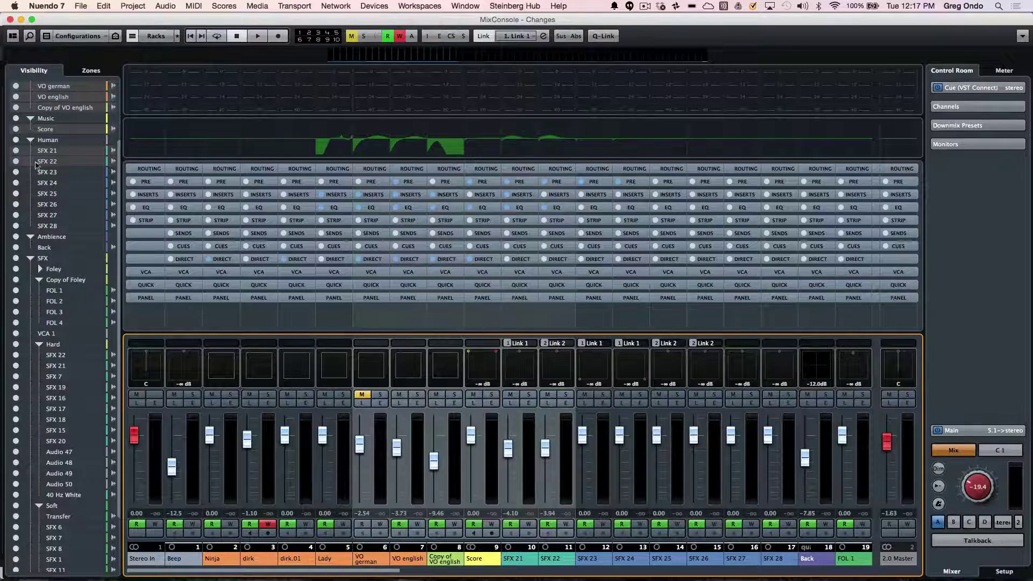
- Hide SFX 23, SFX 24, SFX 27, FOL 1 and FOL 2 from the mixer
click(16, 172)
click(15, 183)
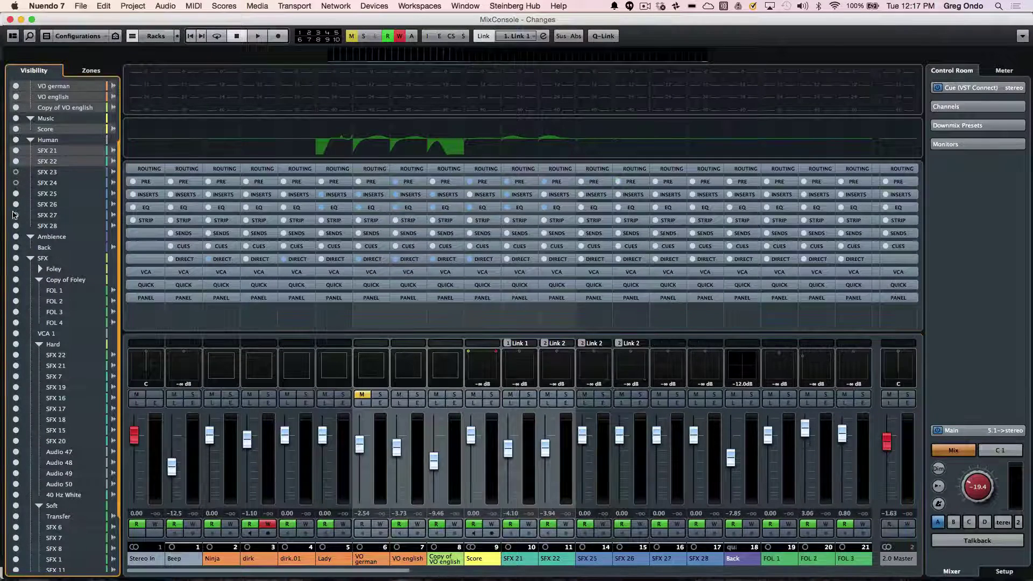
click(15, 215)
click(15, 290)
click(15, 301)
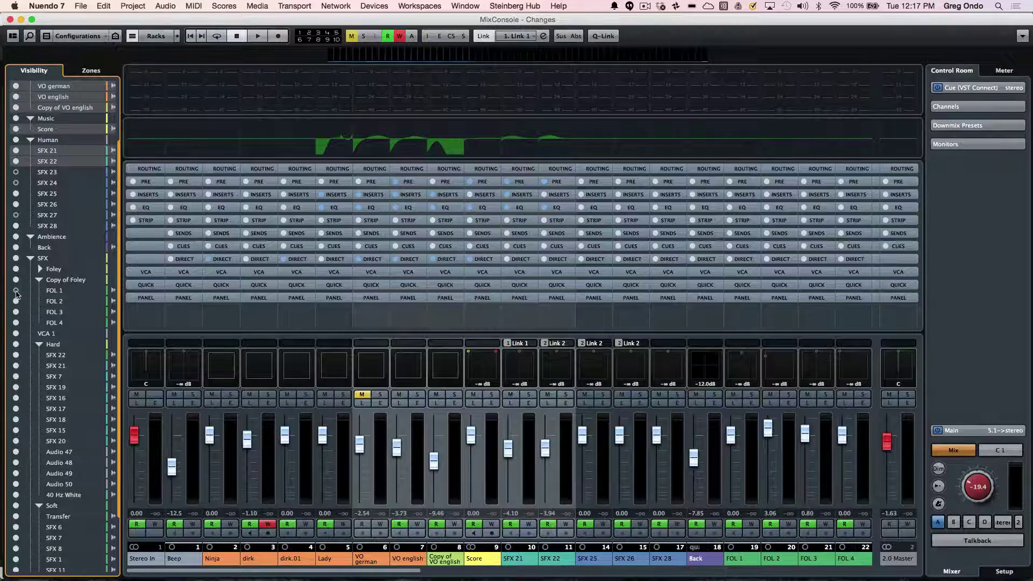
- Show SFX 27, SFX 23 and SFX 24 again, then isolate the Hard folder's channels
click(15, 215)
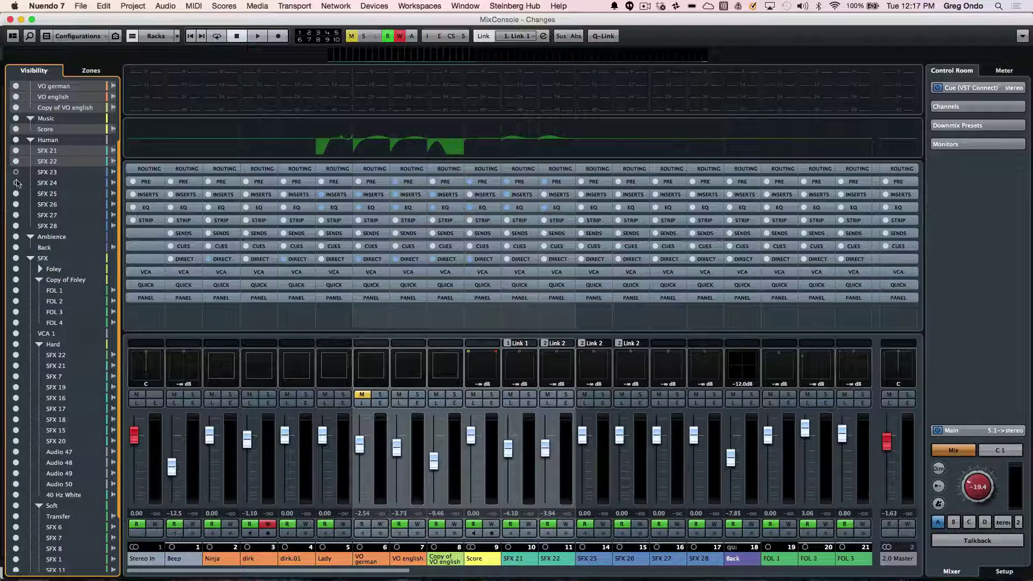
click(16, 172)
click(16, 182)
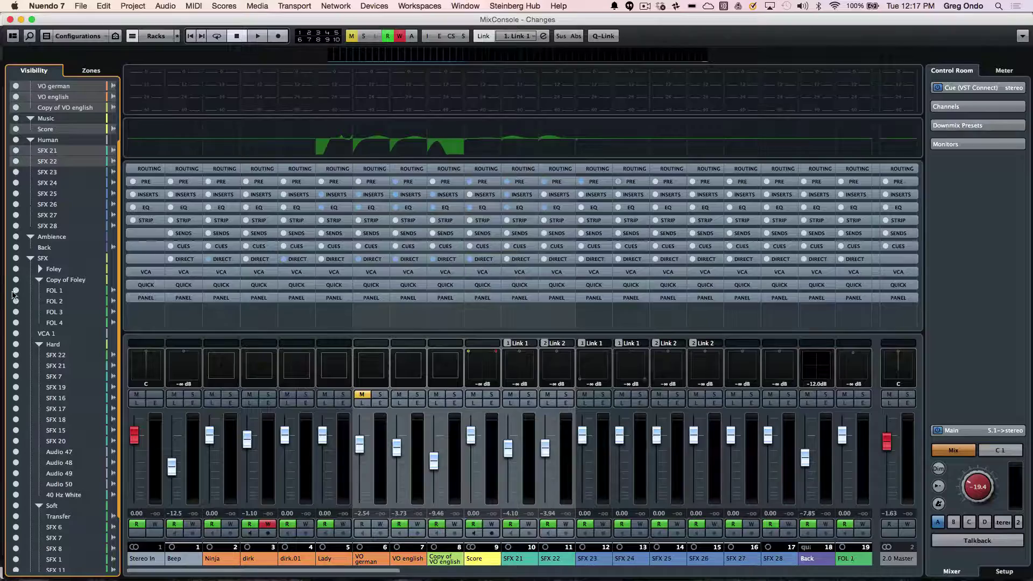
click(15, 346)
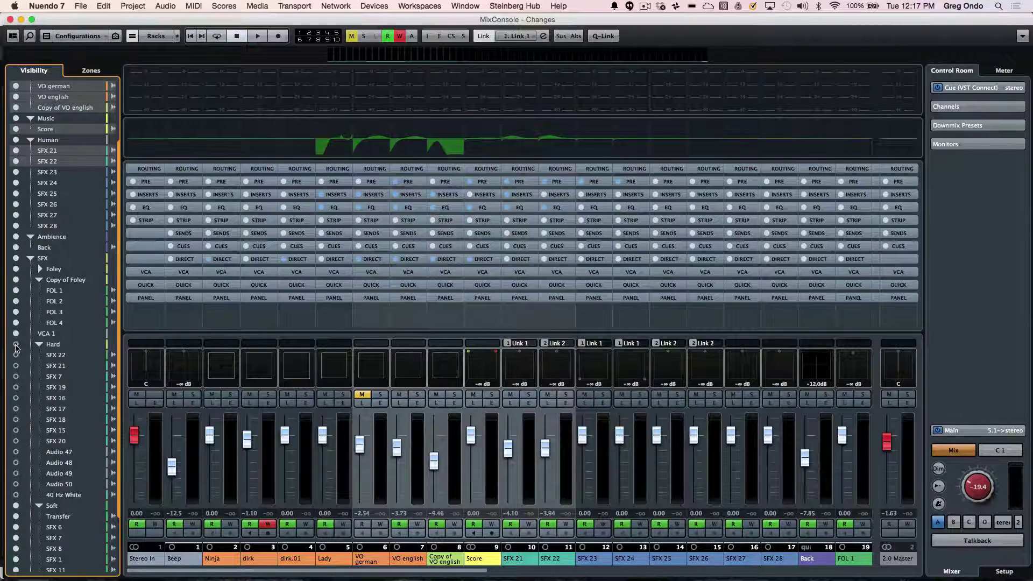
alt+click(16, 346)
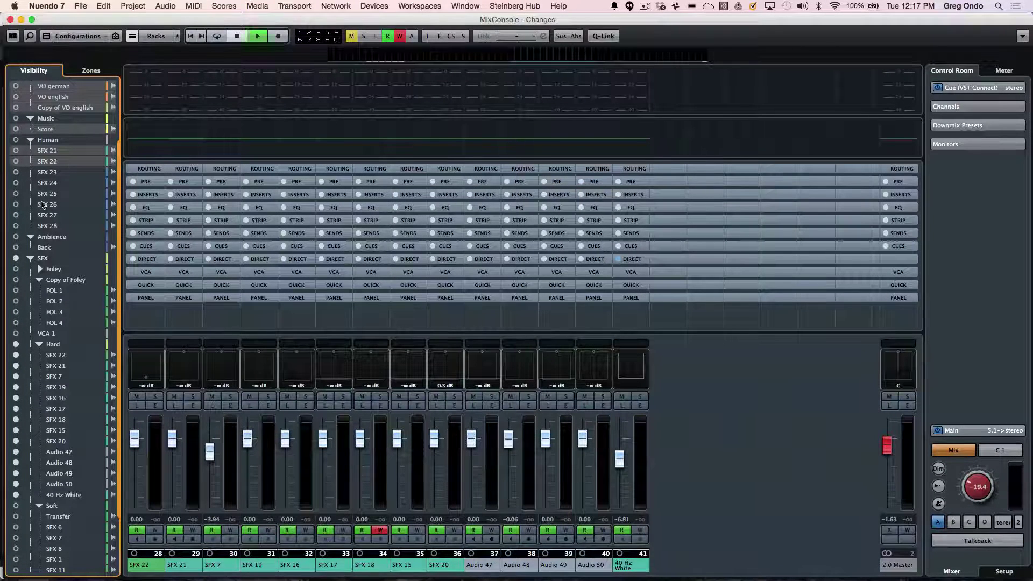
- Browse the mixer configurations list, then show all channels in the mixer
click(102, 35)
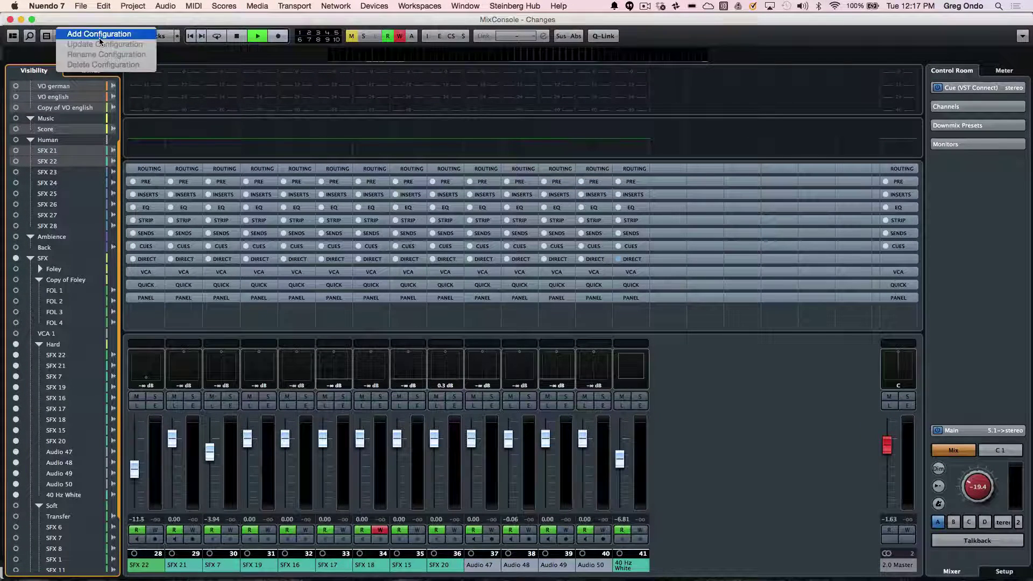
click(131, 13)
click(129, 37)
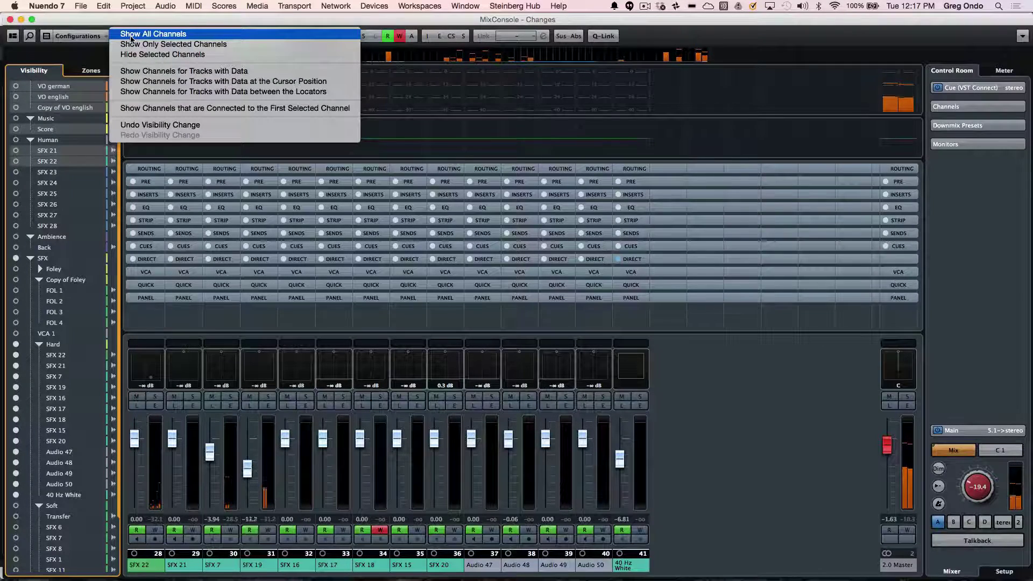
click(131, 36)
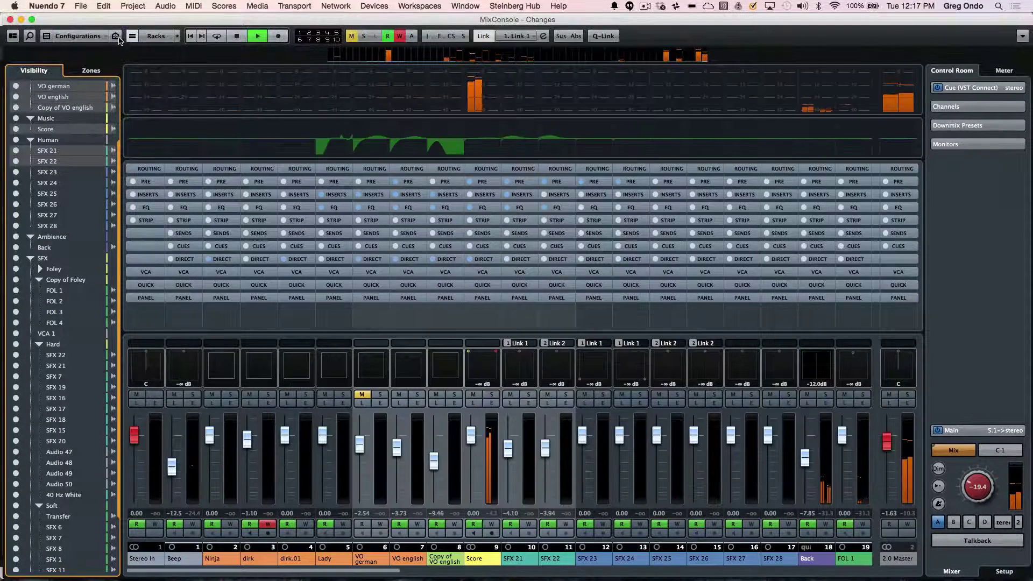
- Show only channels with data at the playback position, then return to all channels
click(119, 40)
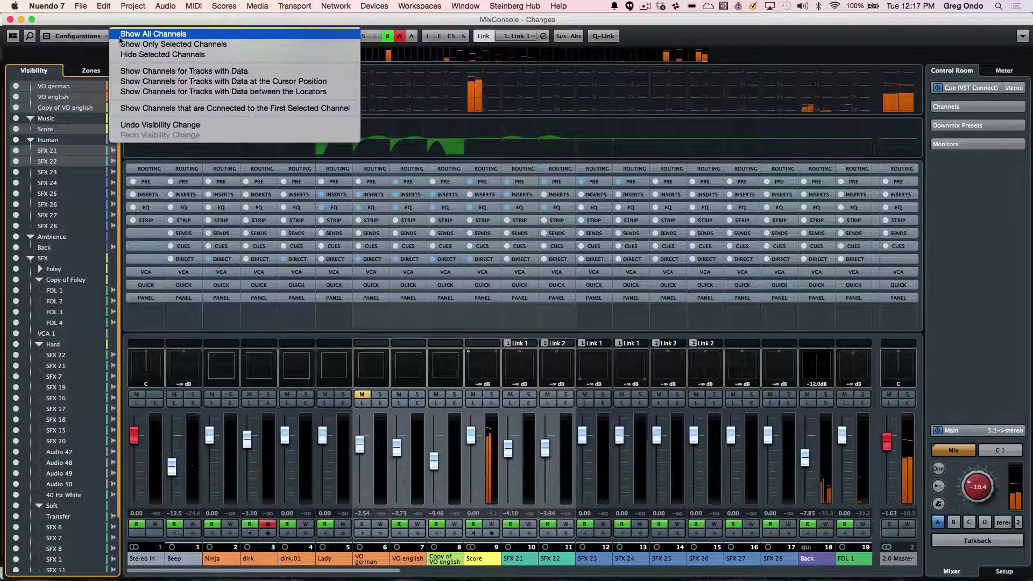
click(275, 83)
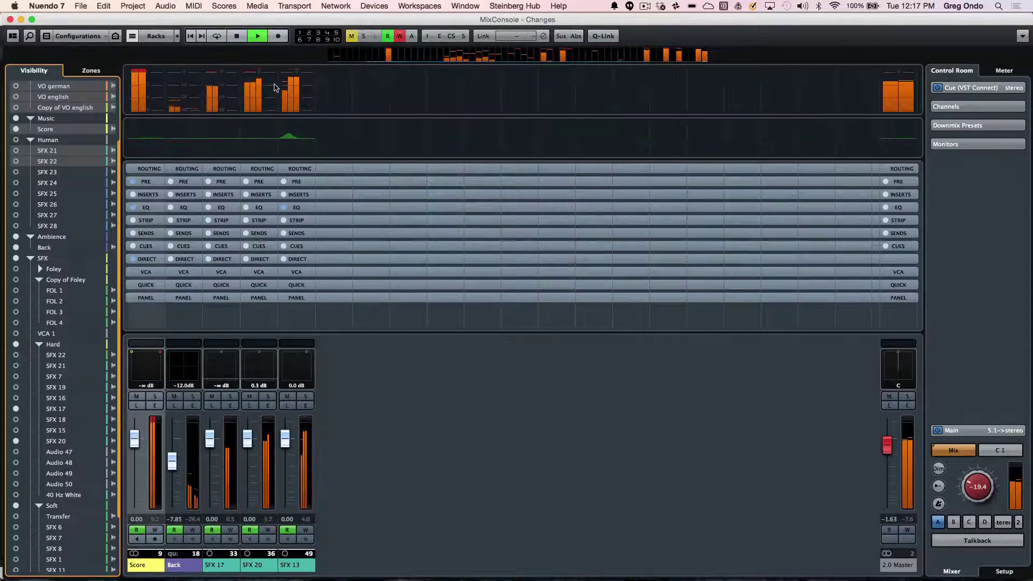
click(131, 36)
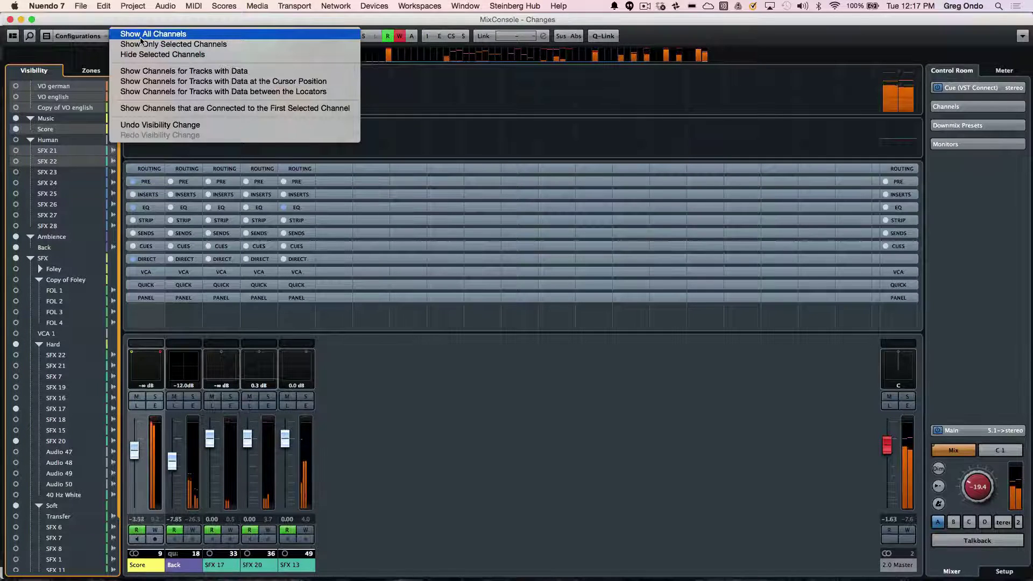
click(139, 37)
key(space)
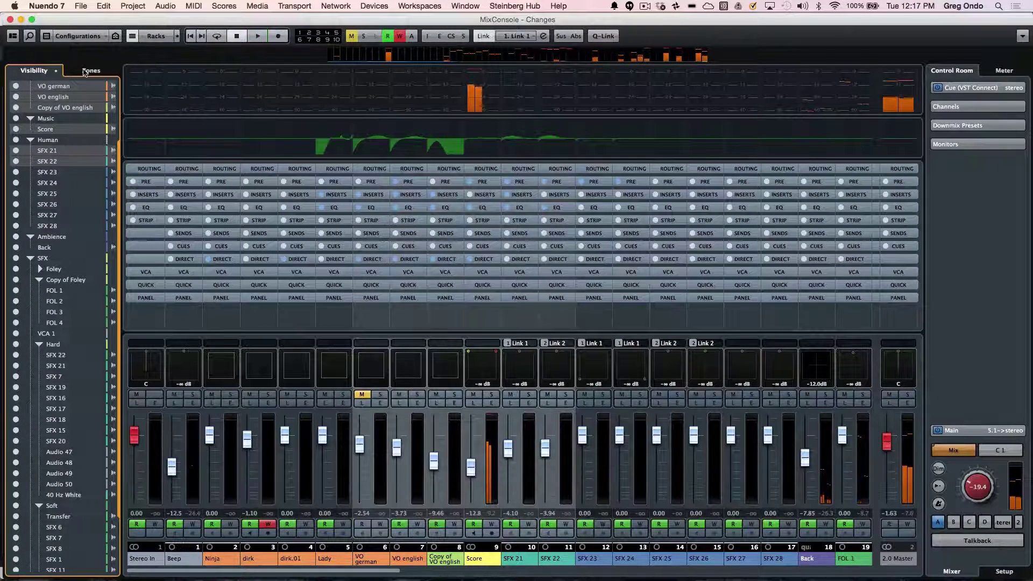
click(91, 71)
scroll(49, 301, down, 3)
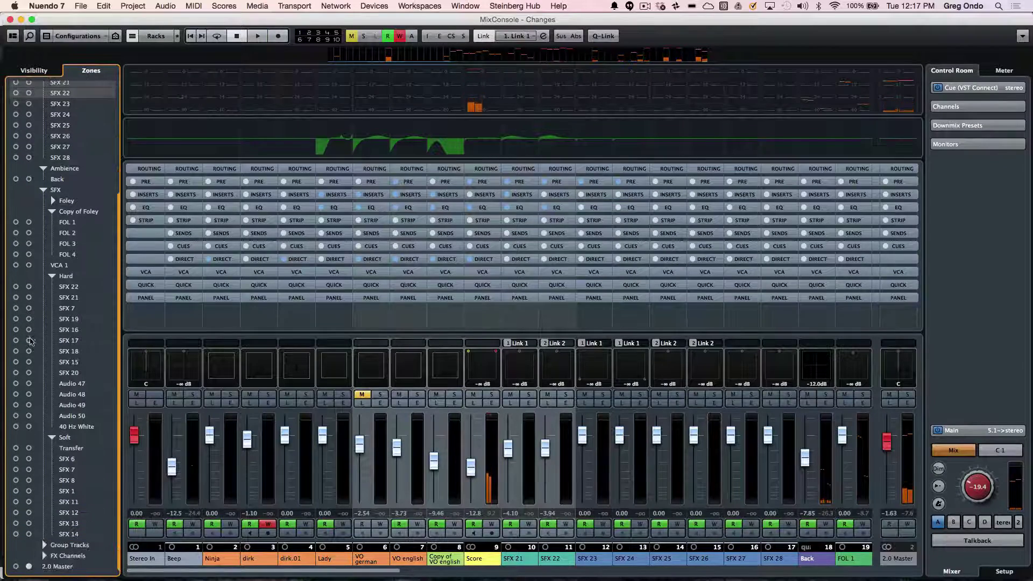
click(16, 567)
click(29, 566)
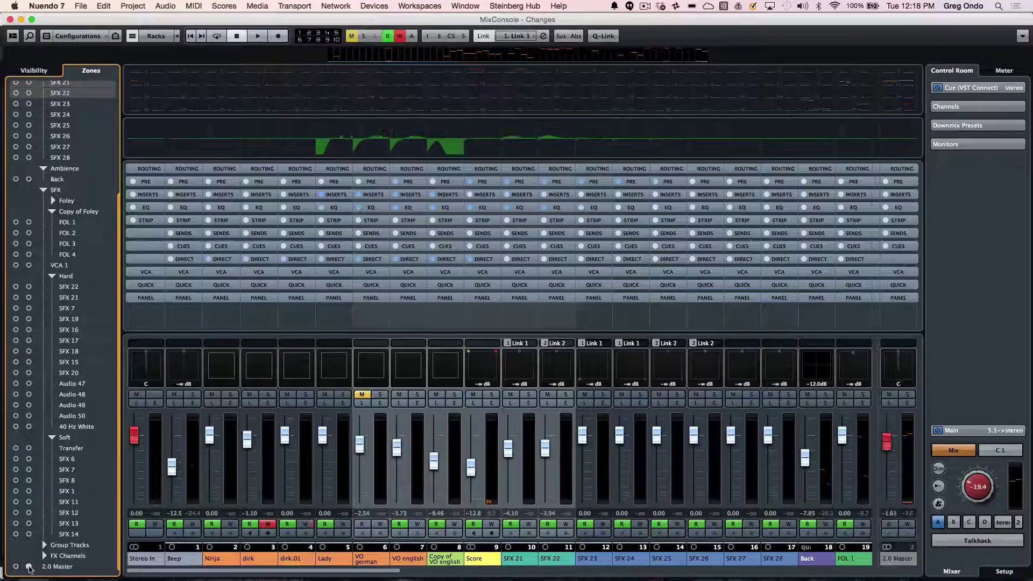
drag(307, 572, 389, 573)
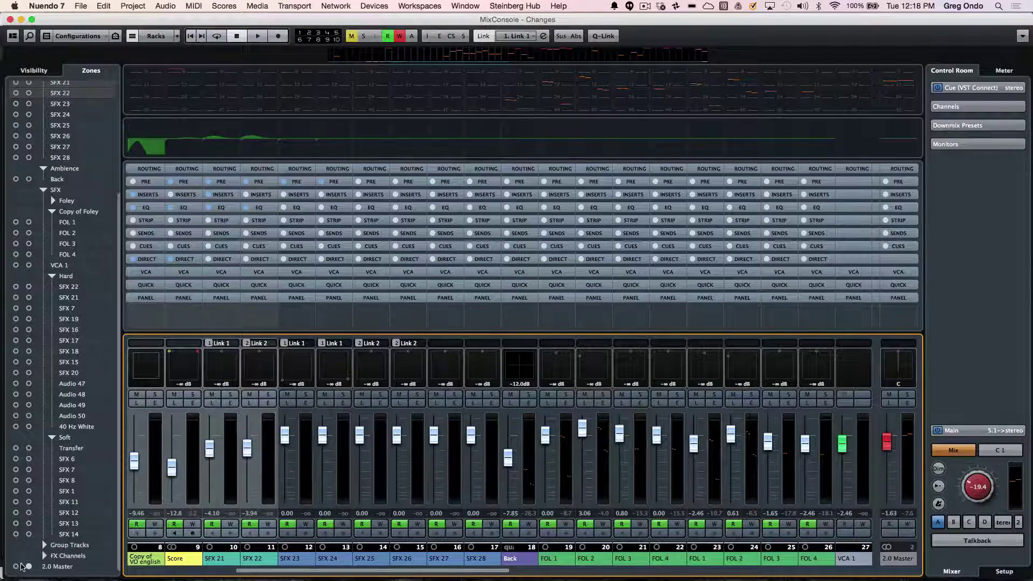
click(16, 534)
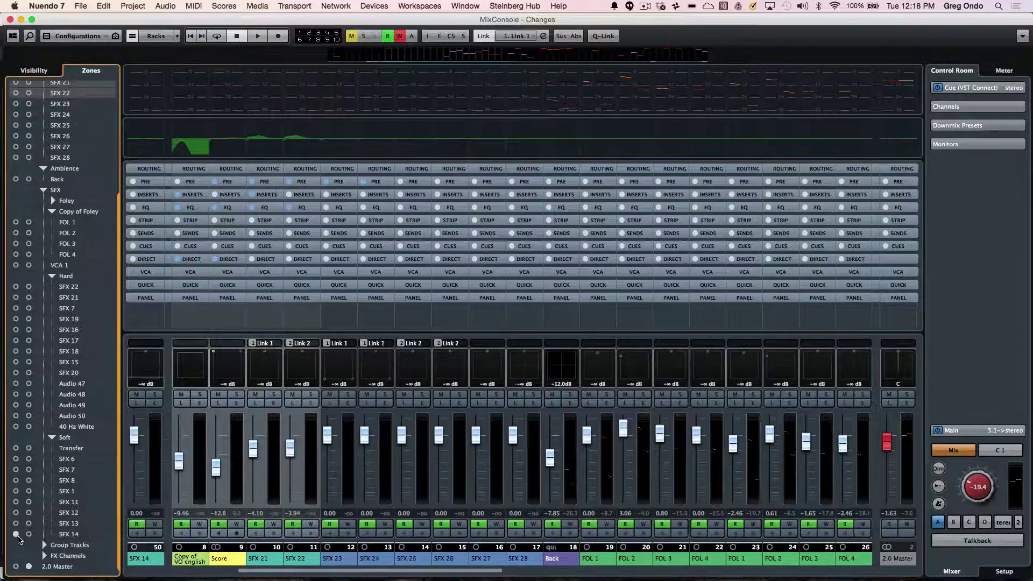
click(16, 534)
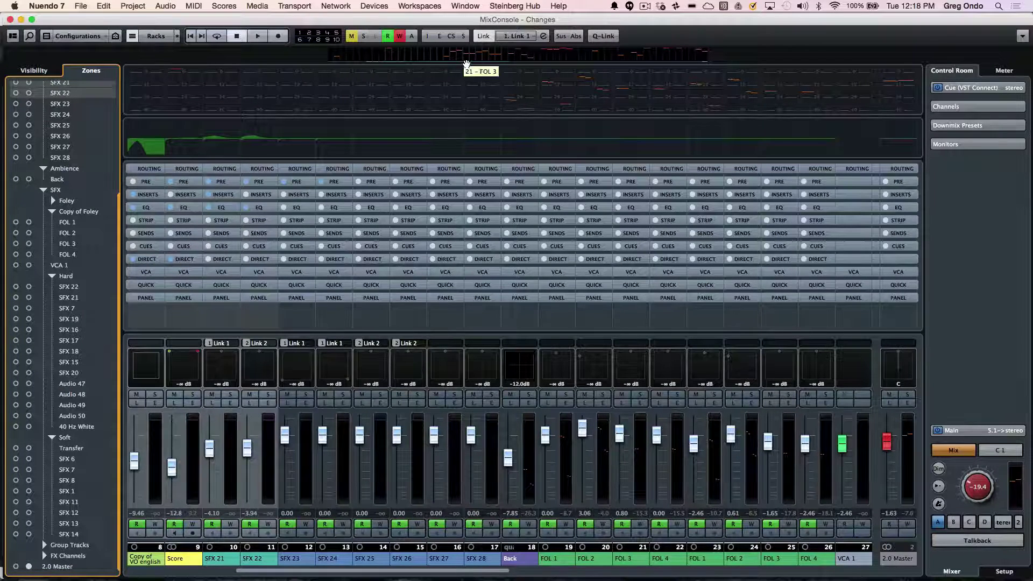
- Start playback and switch the meters to the Wave display, viewing channels 19 onward
key(space)
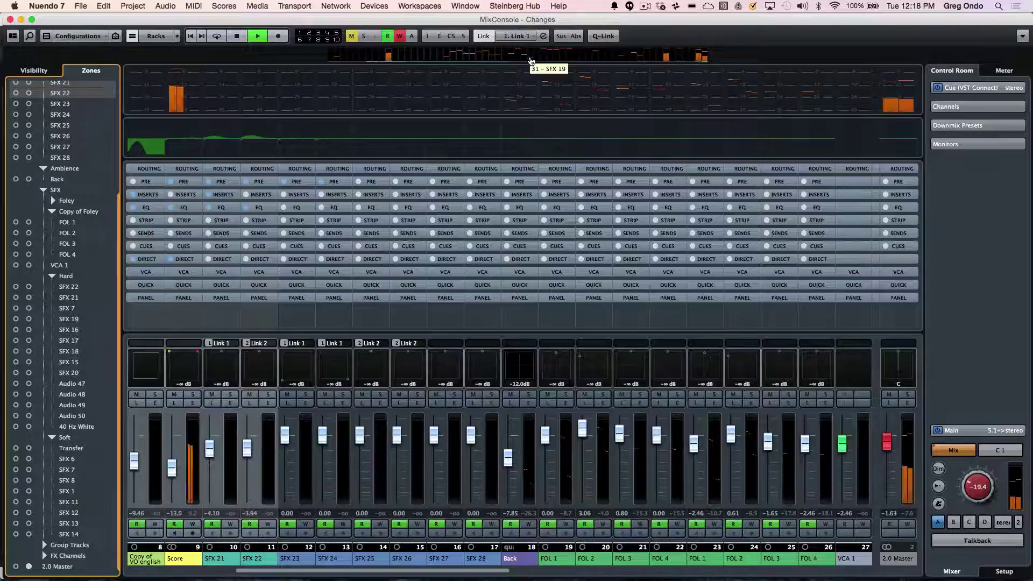
drag(510, 58, 441, 123)
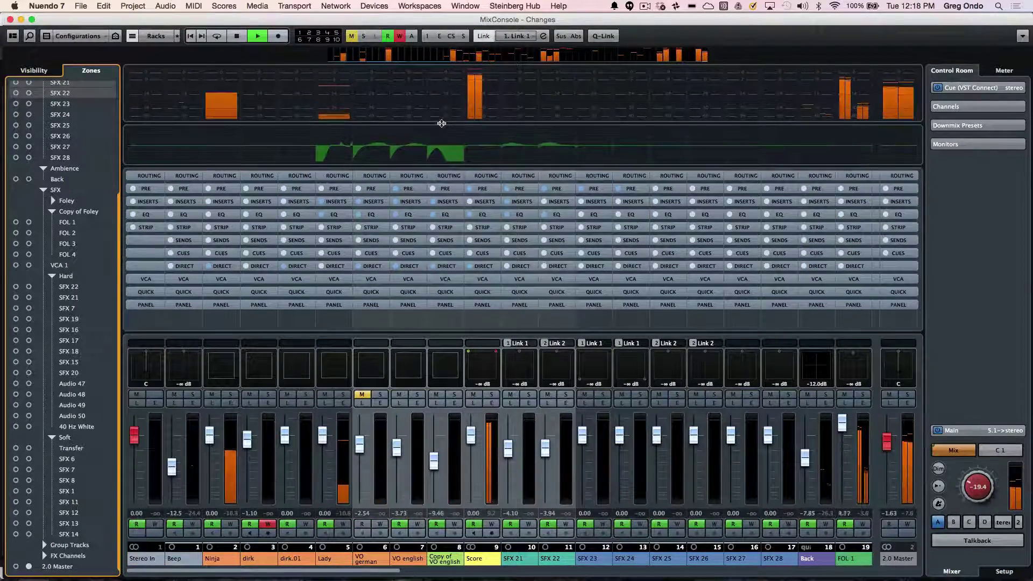
right_click(458, 93)
mouse_move(597, 95)
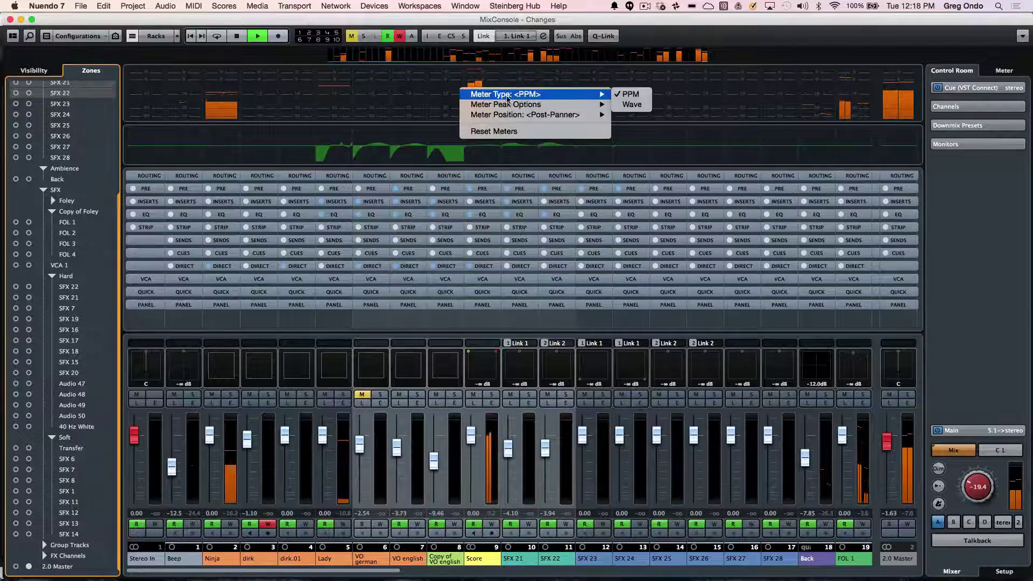
click(639, 109)
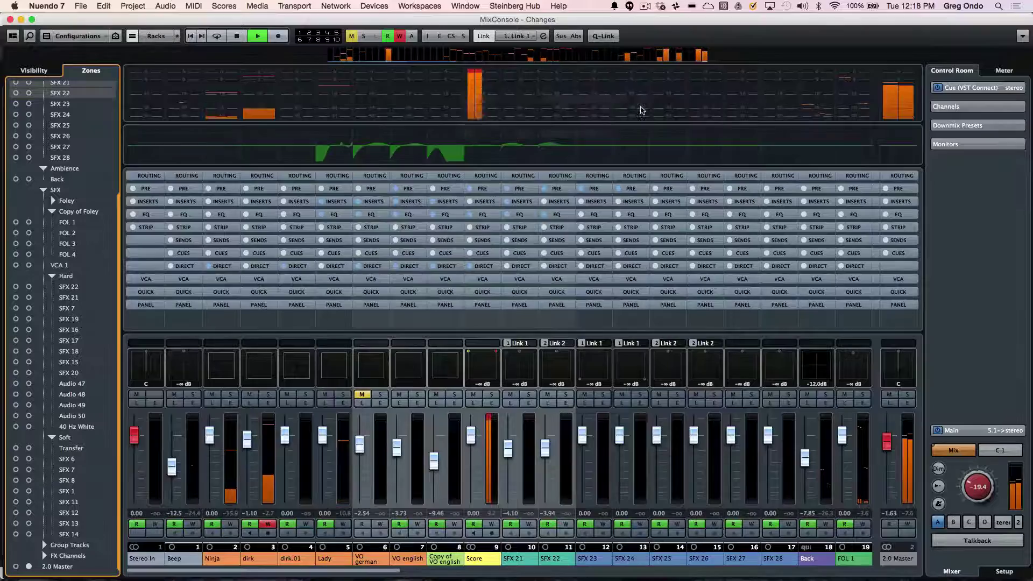
click(592, 59)
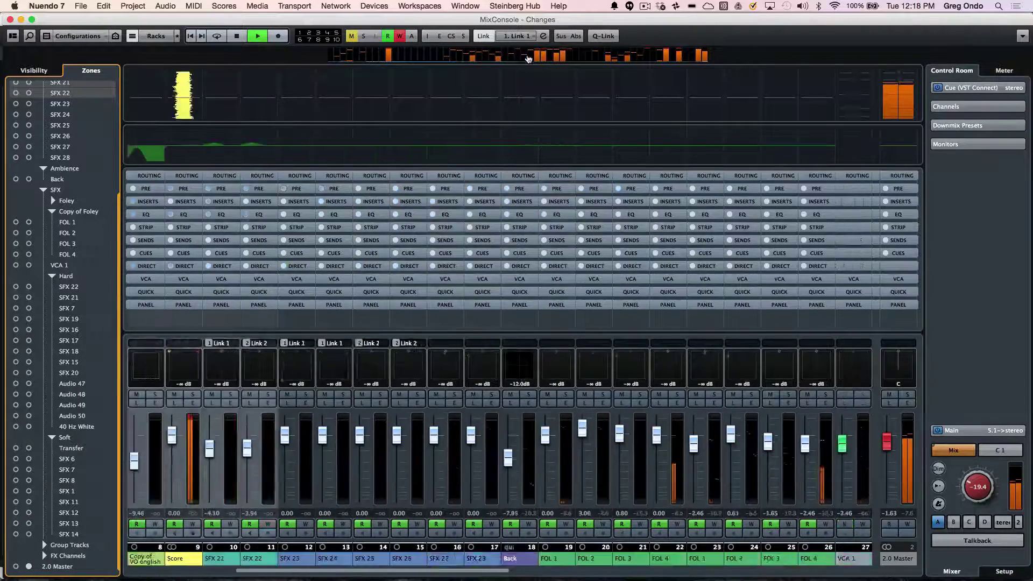
click(592, 61)
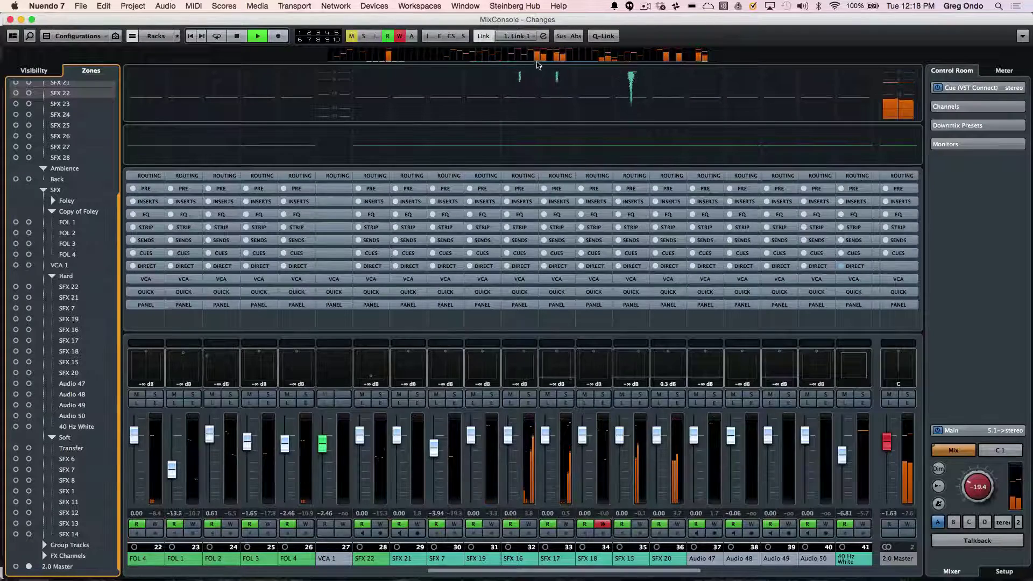
- Set the meters back to PPM and review the peak options without changing them
right_click(528, 91)
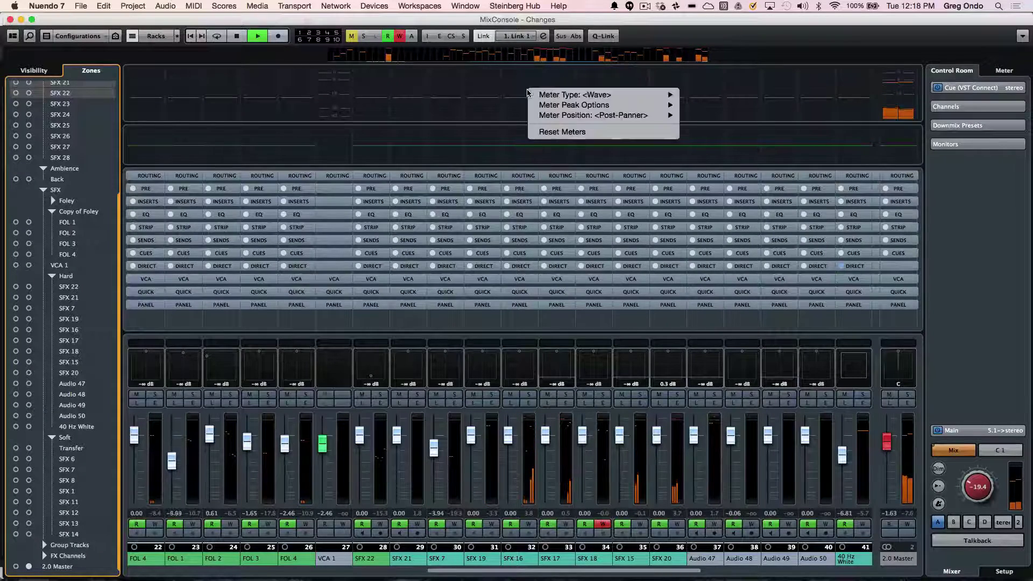
mouse_move(570, 97)
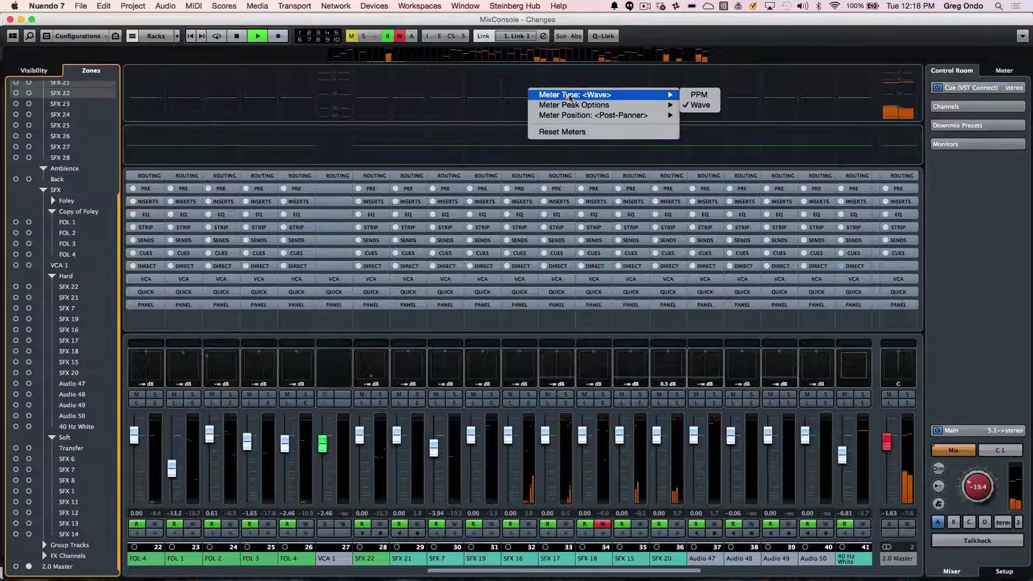
click(702, 96)
right_click(636, 89)
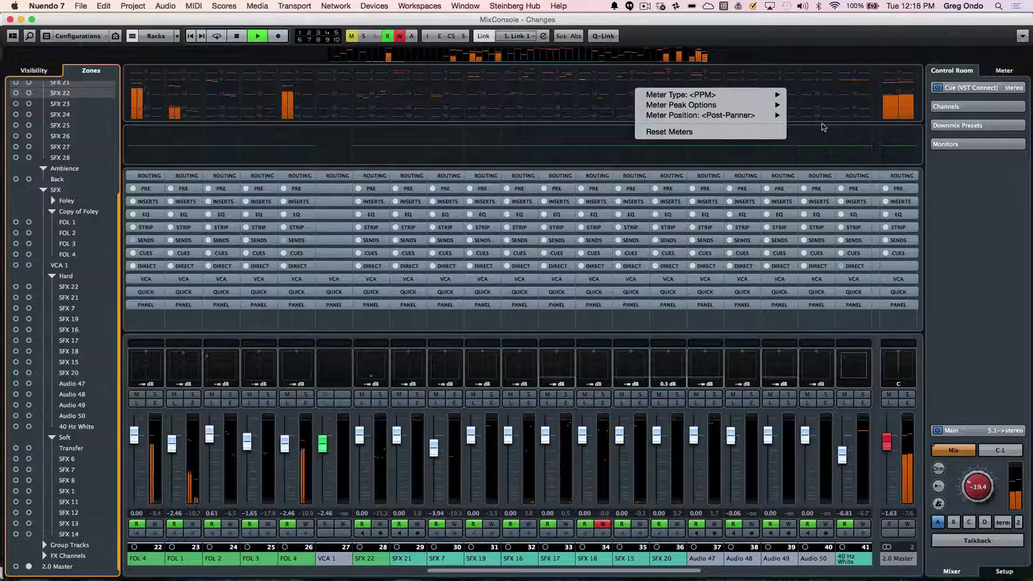
mouse_move(779, 116)
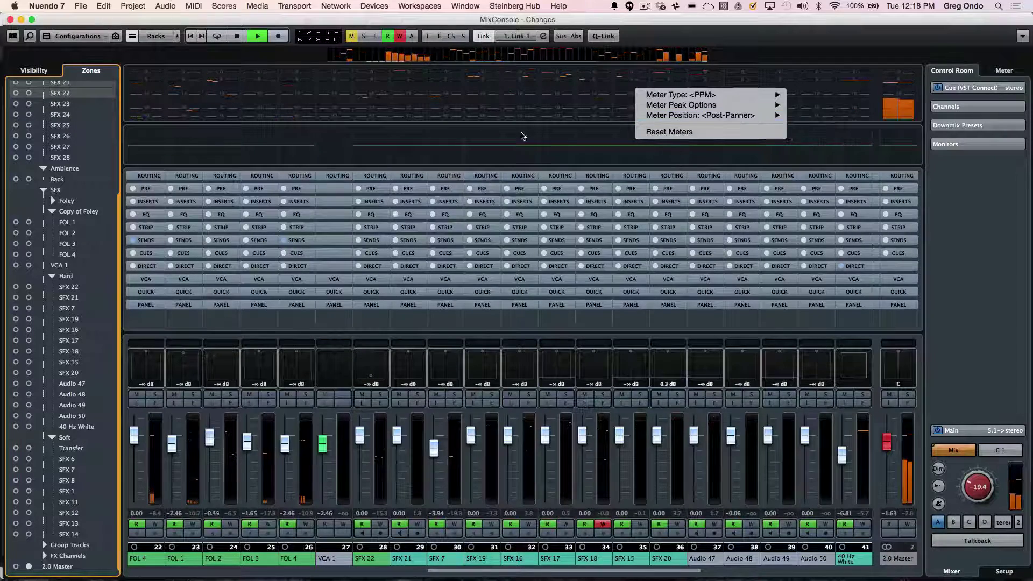
click(492, 109)
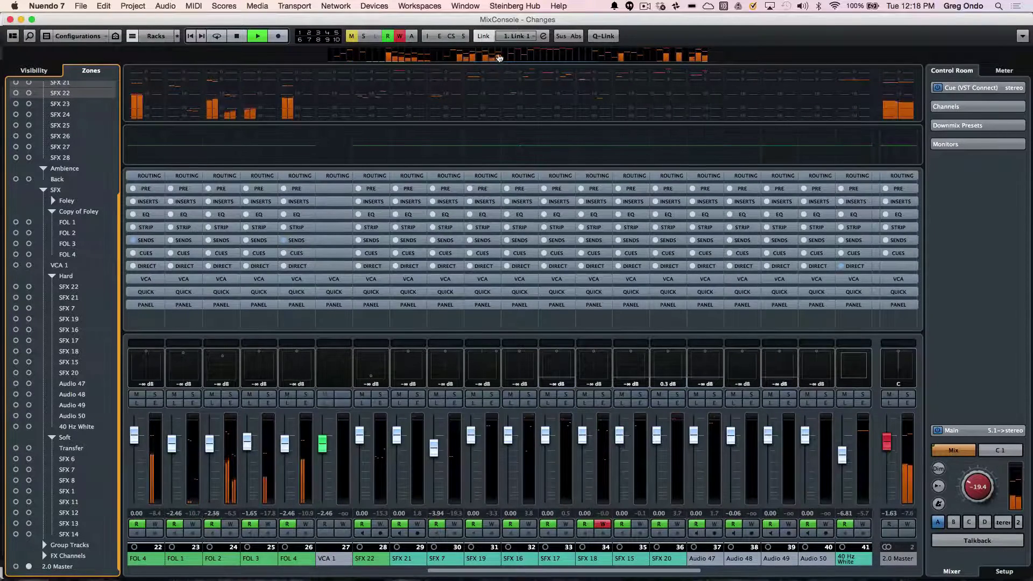
drag(586, 54, 442, 53)
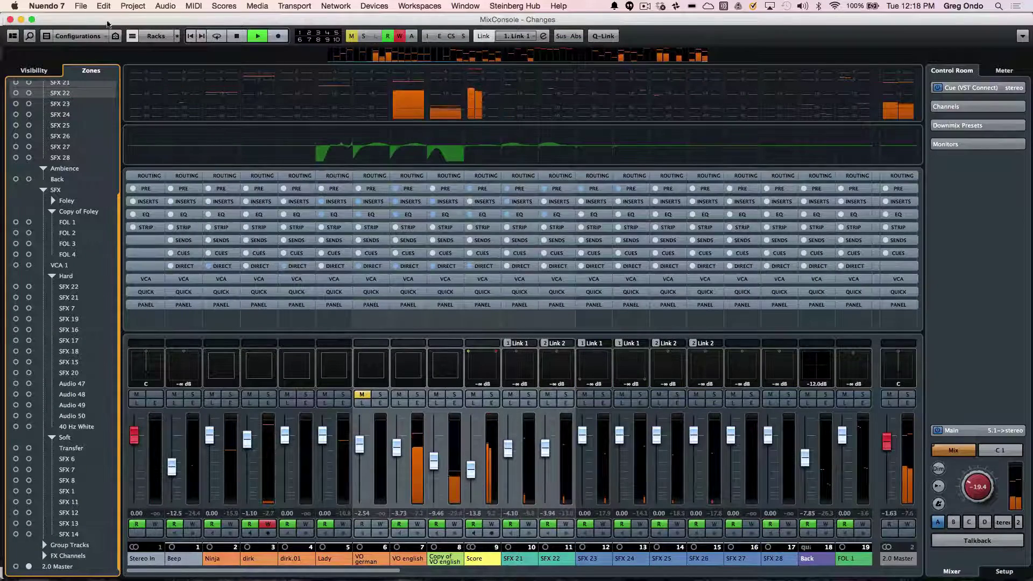
- Restart playback, drag the Score channel's EQ band 2 node to a boost at 2.41 kHz, then stop
click(237, 36)
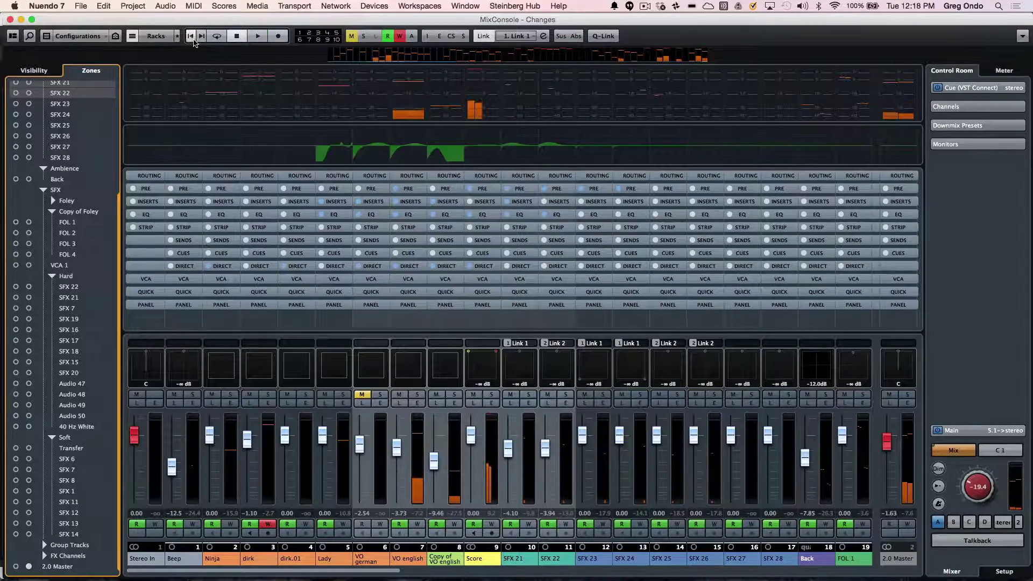
key(space)
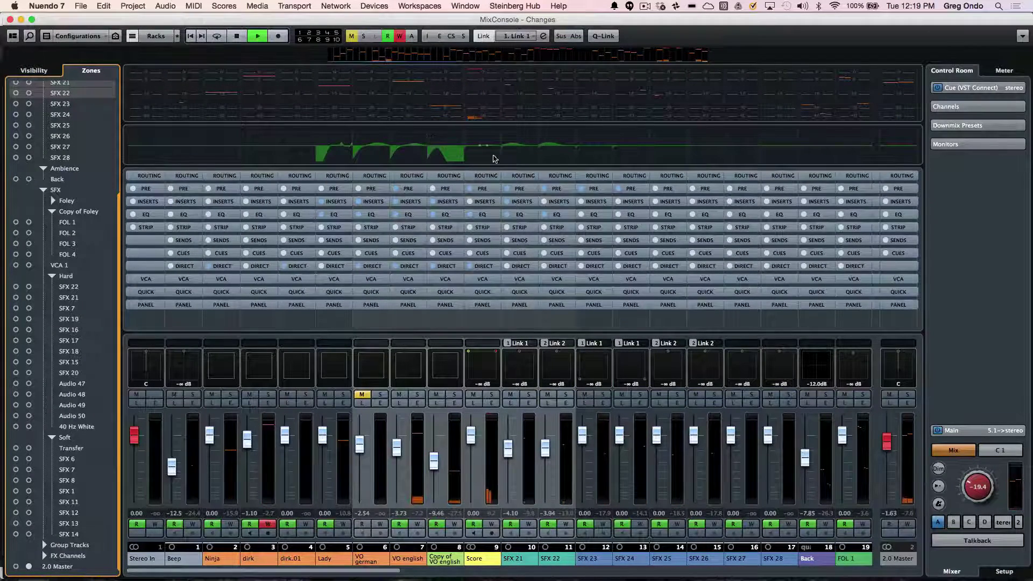
mouse_move(477, 147)
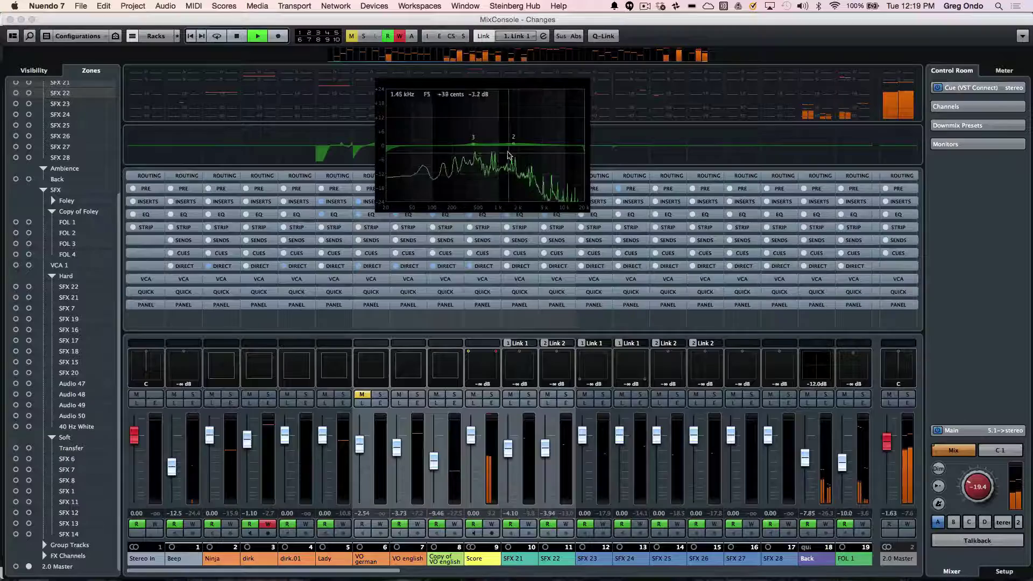
drag(503, 142, 500, 133)
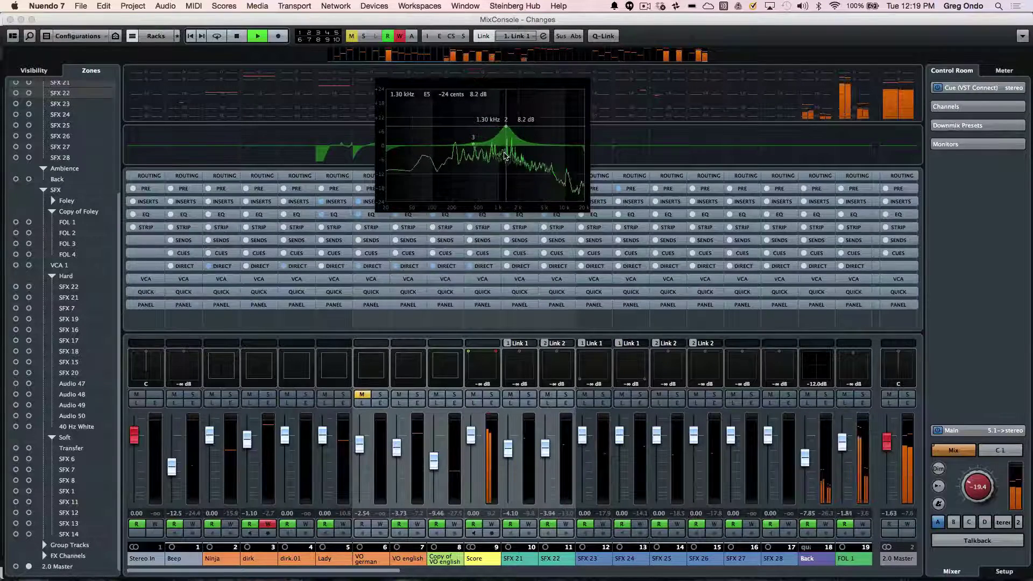
drag(505, 126, 535, 118)
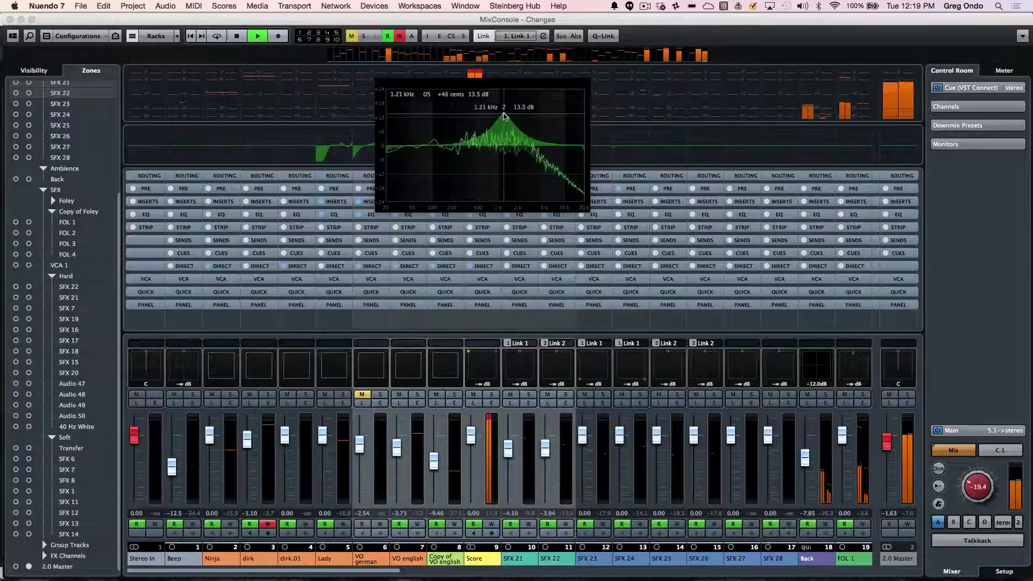
drag(504, 116, 535, 144)
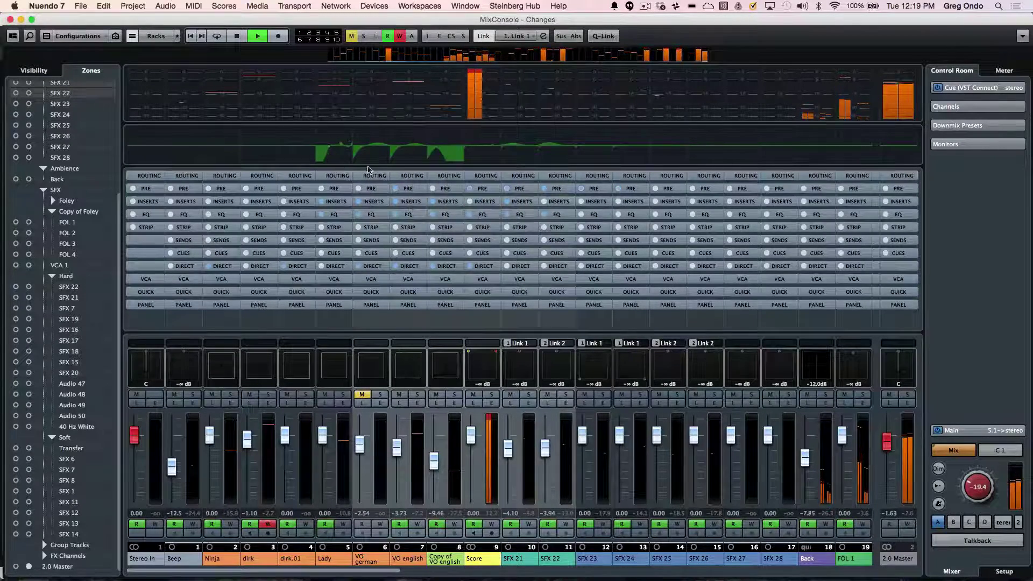
key(space)
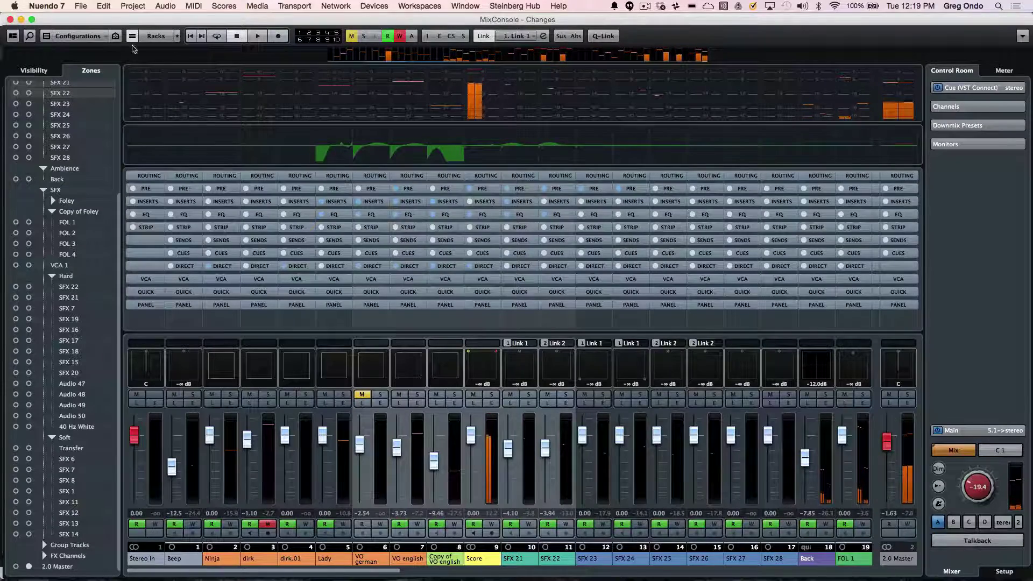
- Turn off Channel Overview and Meter Bridge in the window layout, then check the Racks list
click(14, 35)
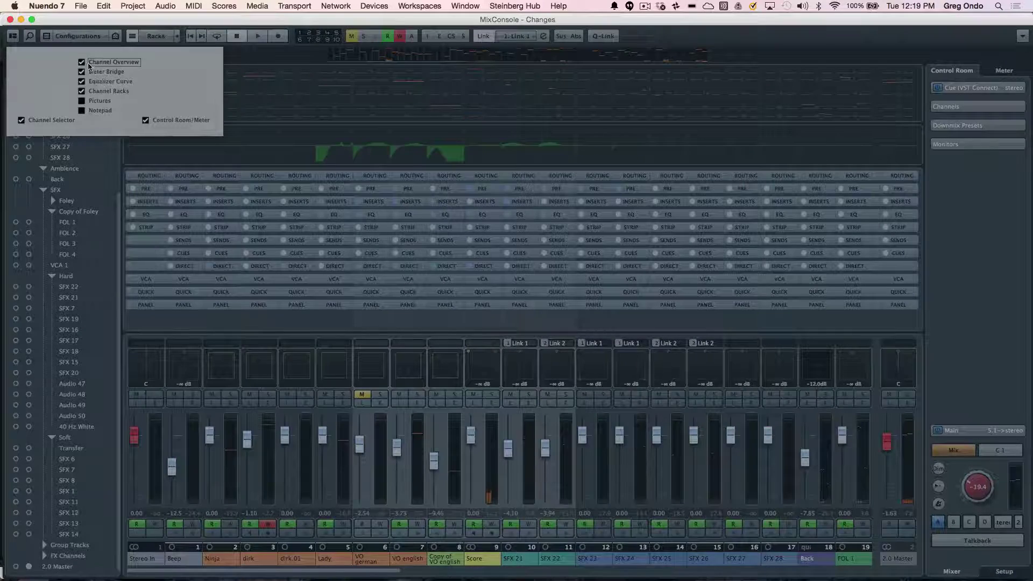
click(88, 64)
click(85, 72)
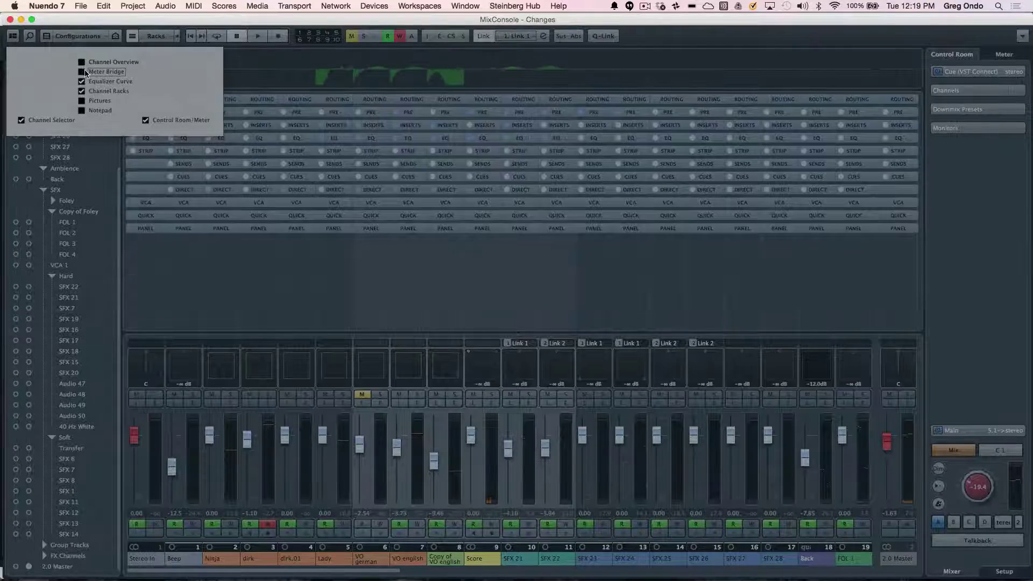
click(397, 242)
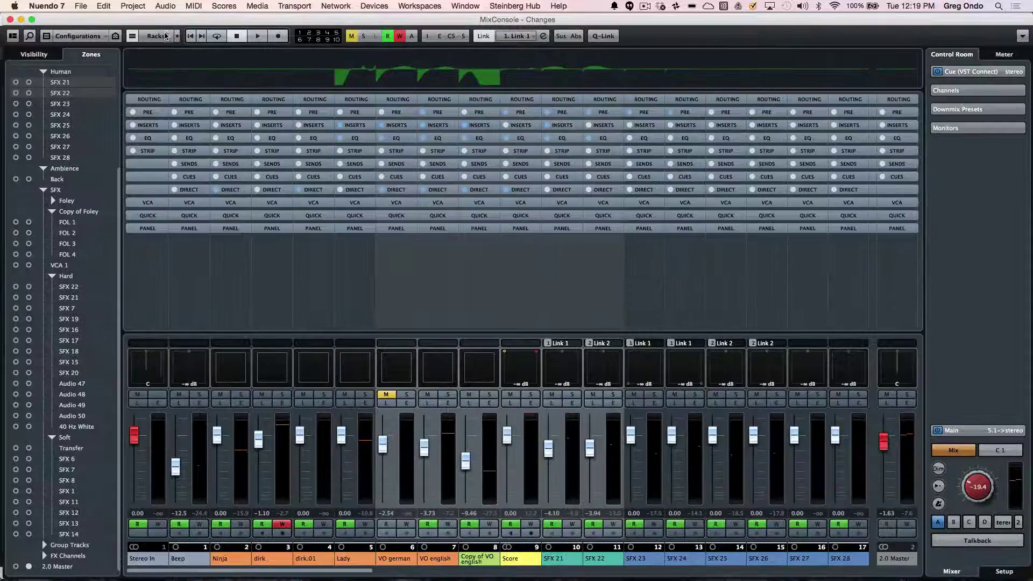
click(156, 36)
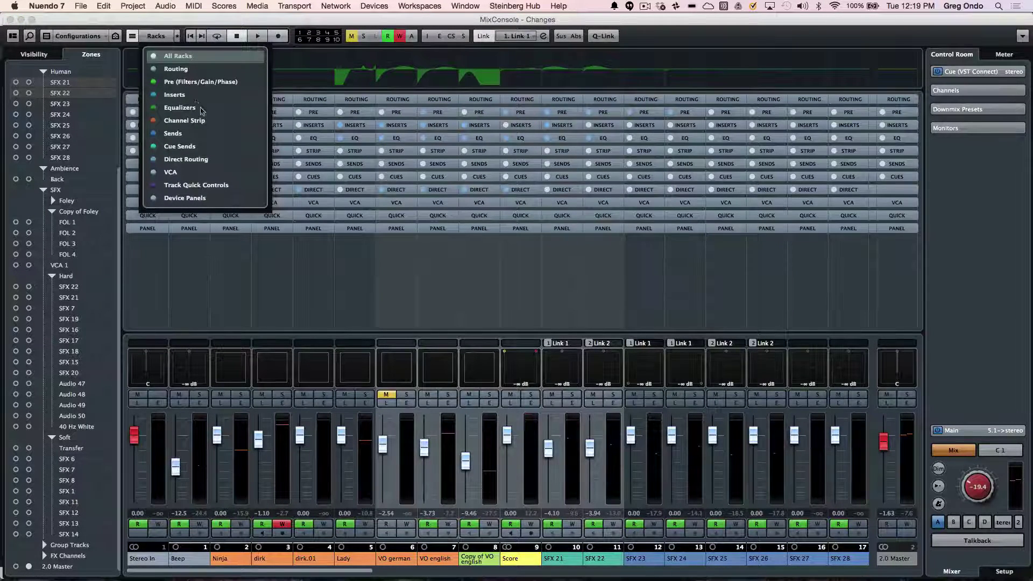
click(242, 272)
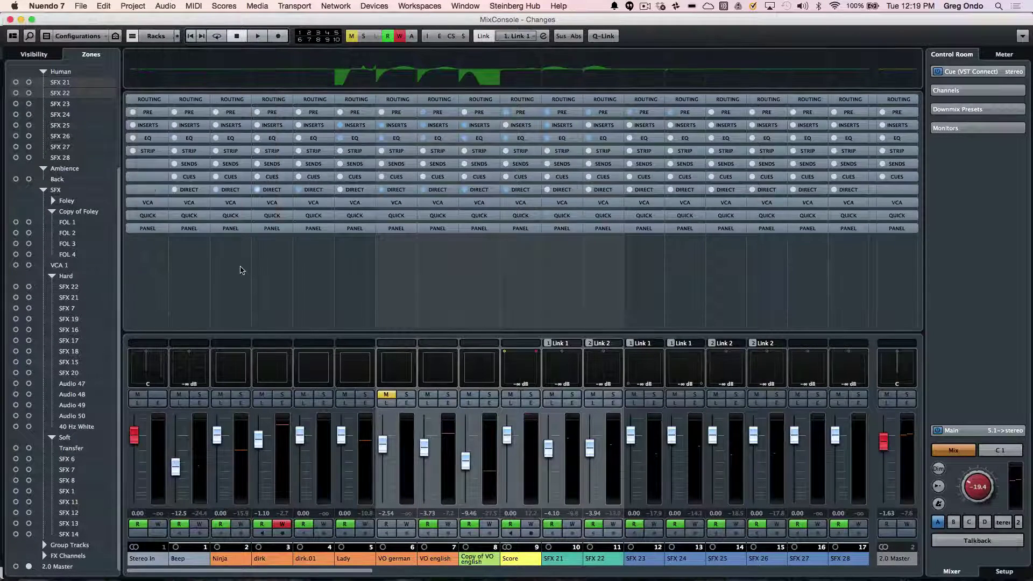
- Expand the Routing rack, quick-link the dirk through VO english channels, and lower their linked faders
click(319, 102)
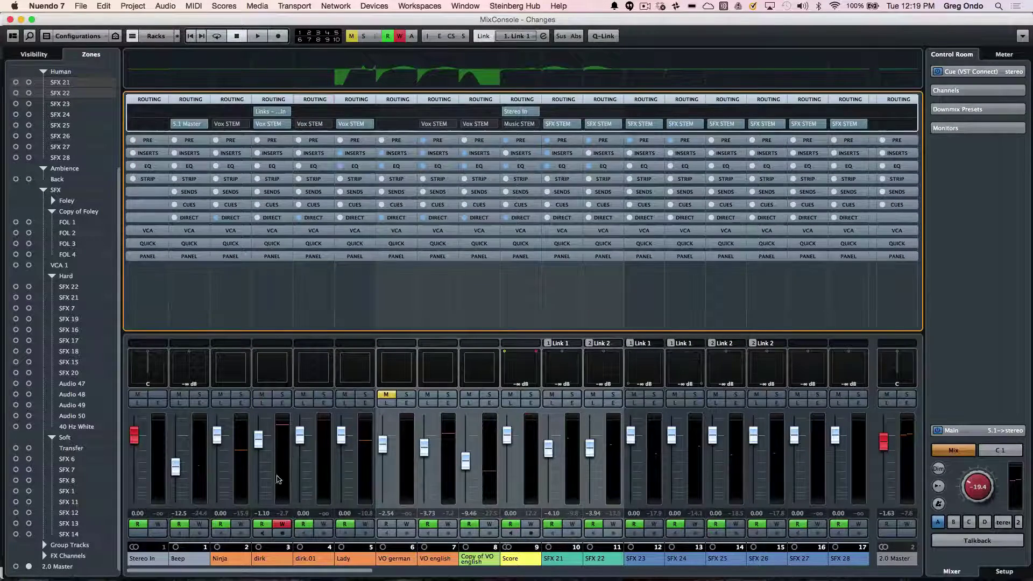
click(280, 477)
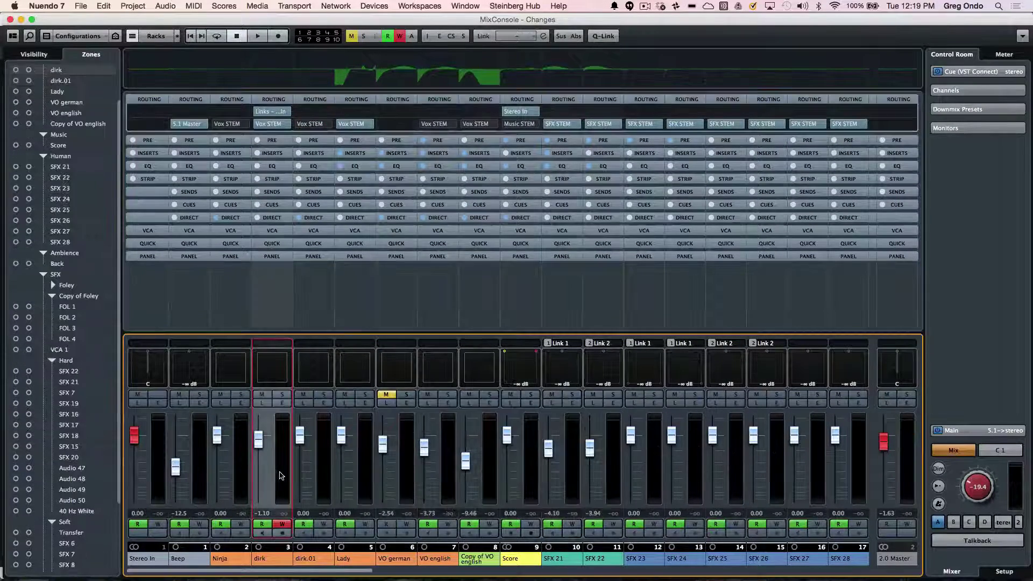
click(446, 461)
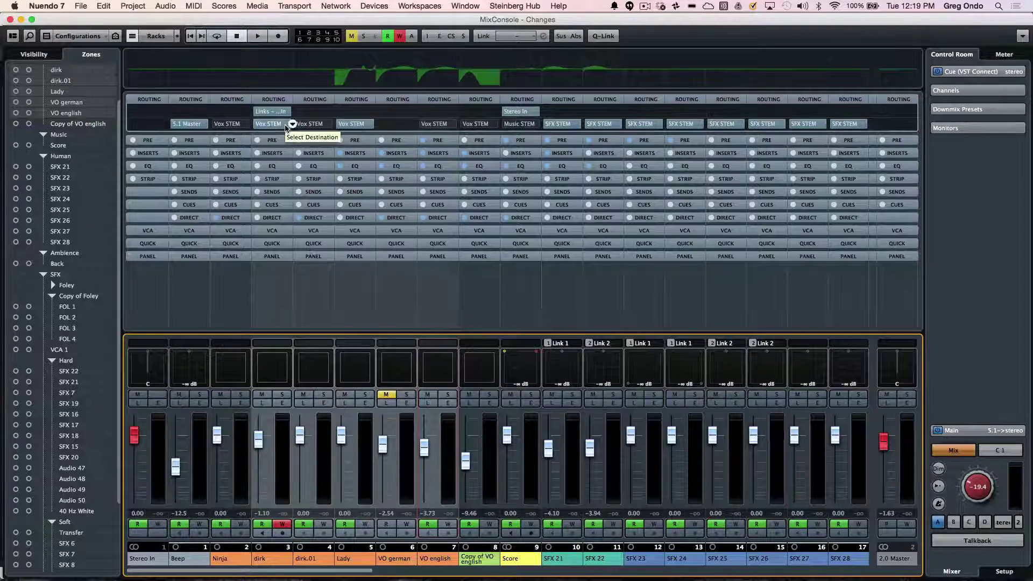
click(614, 36)
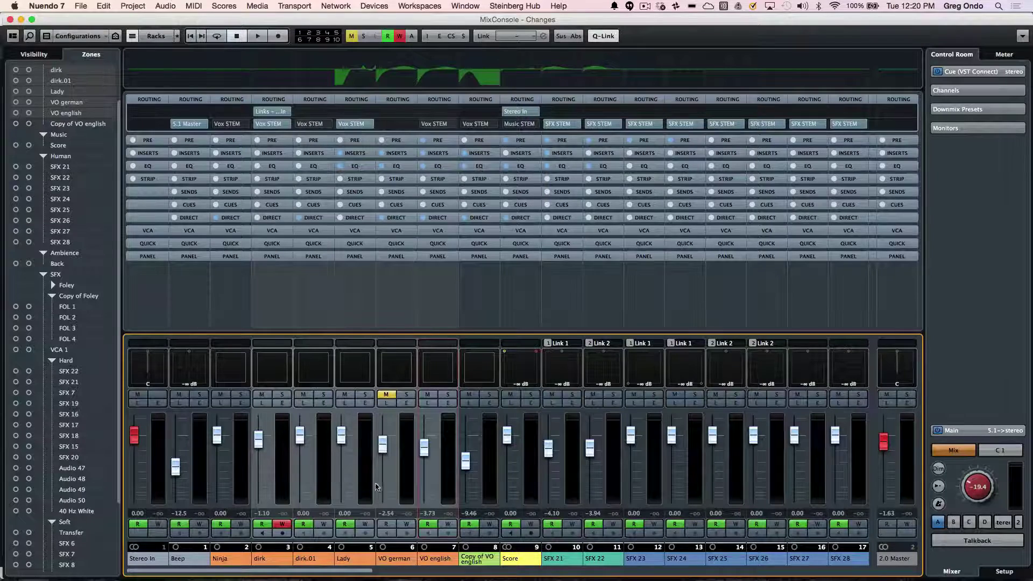
mouse_move(353, 438)
mouse_down()
mouse_move(353, 458)
mouse_move(354, 446)
mouse_up()
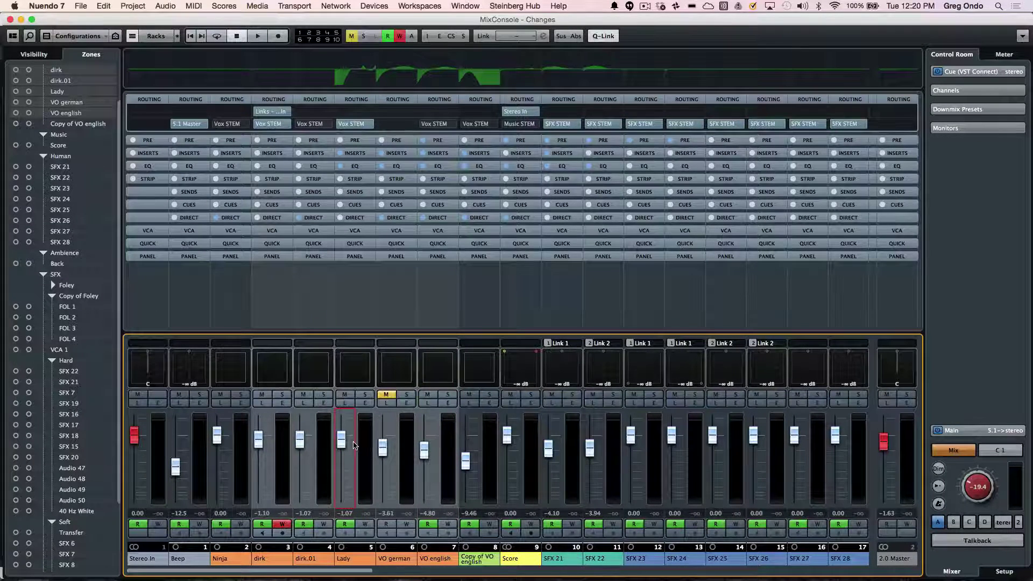
click(280, 124)
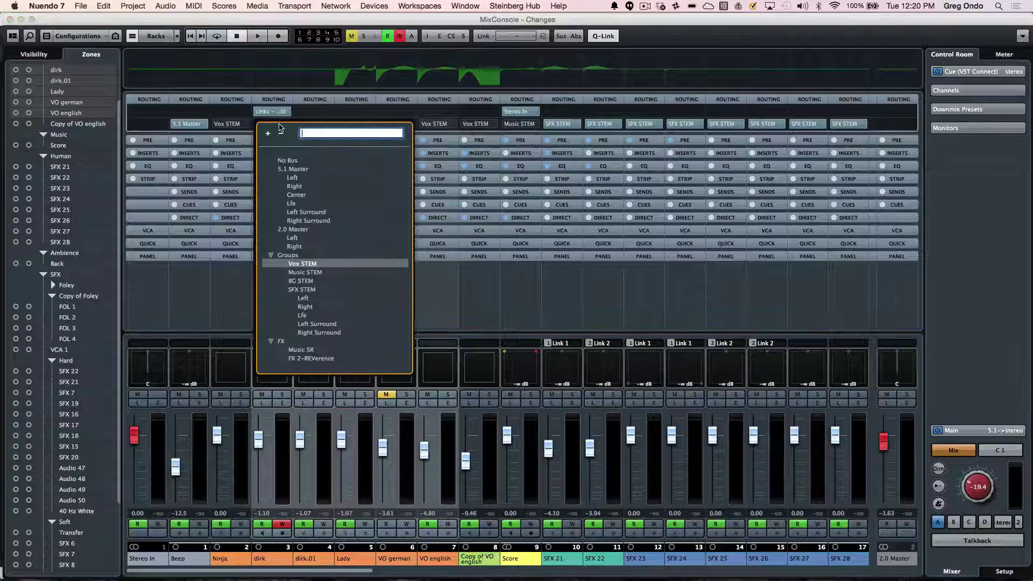
click(316, 280)
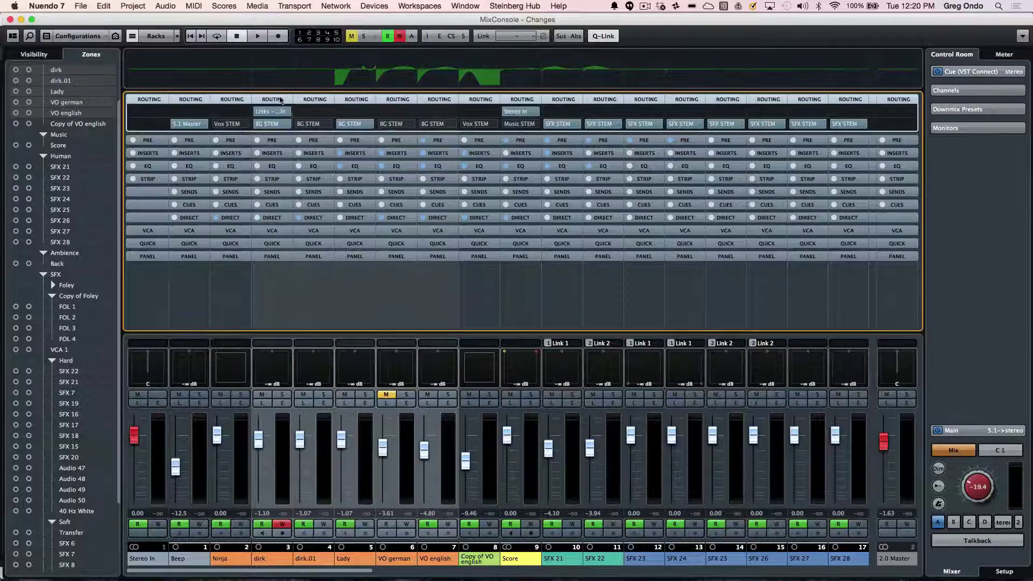
click(291, 124)
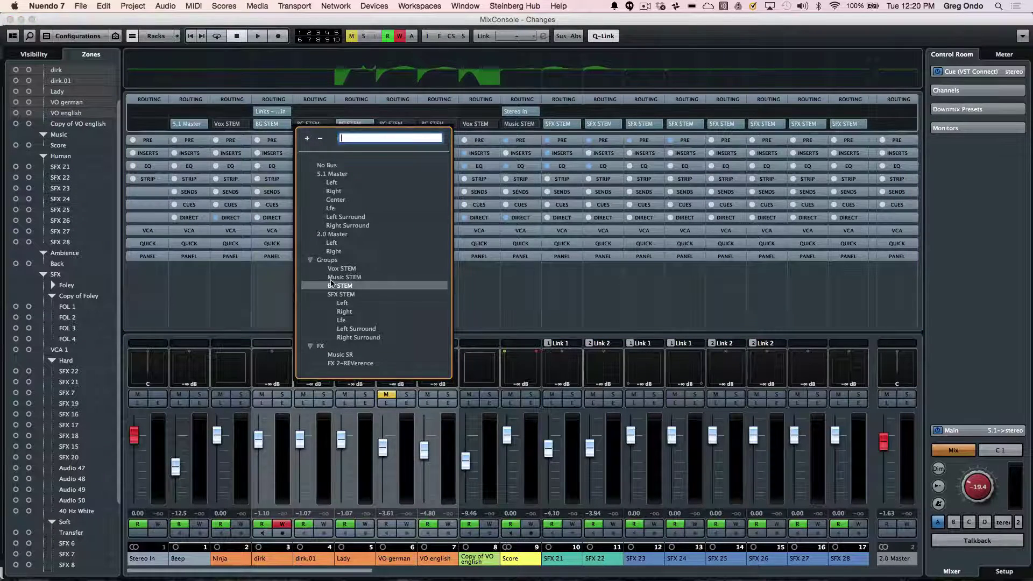
click(342, 268)
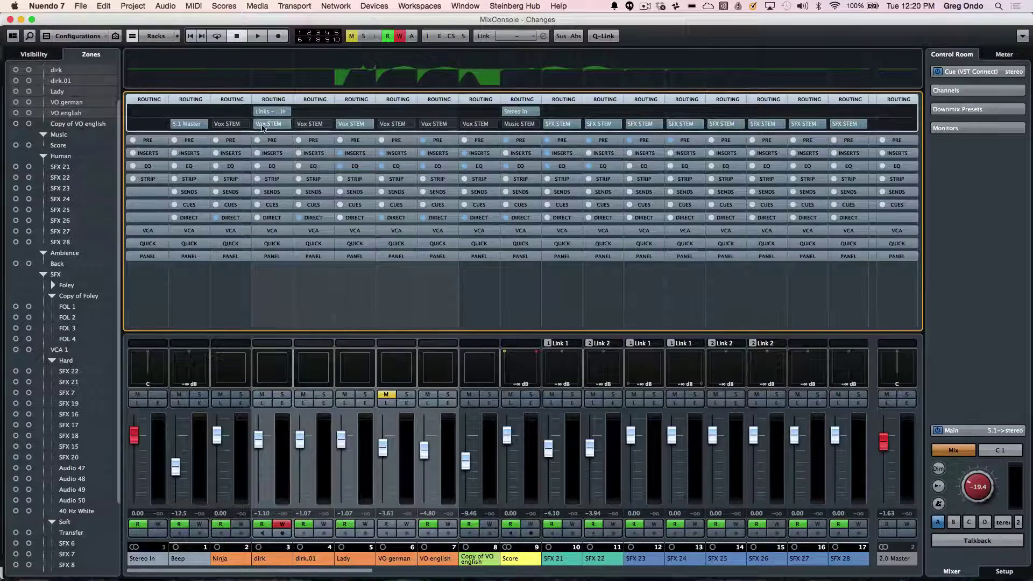
- Expand the Pre rack, raise Lady's pre-gain to about 6.9 dB, and invert phase on Lady, VO german and dirk.01
click(271, 140)
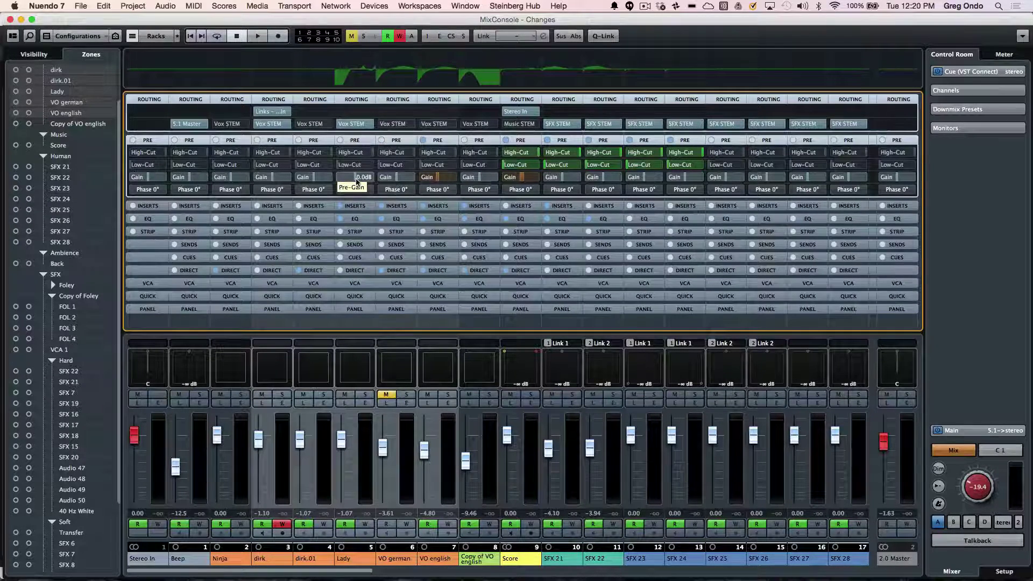
mouse_move(355, 181)
mouse_down()
mouse_move(374, 181)
mouse_move(355, 179)
mouse_up()
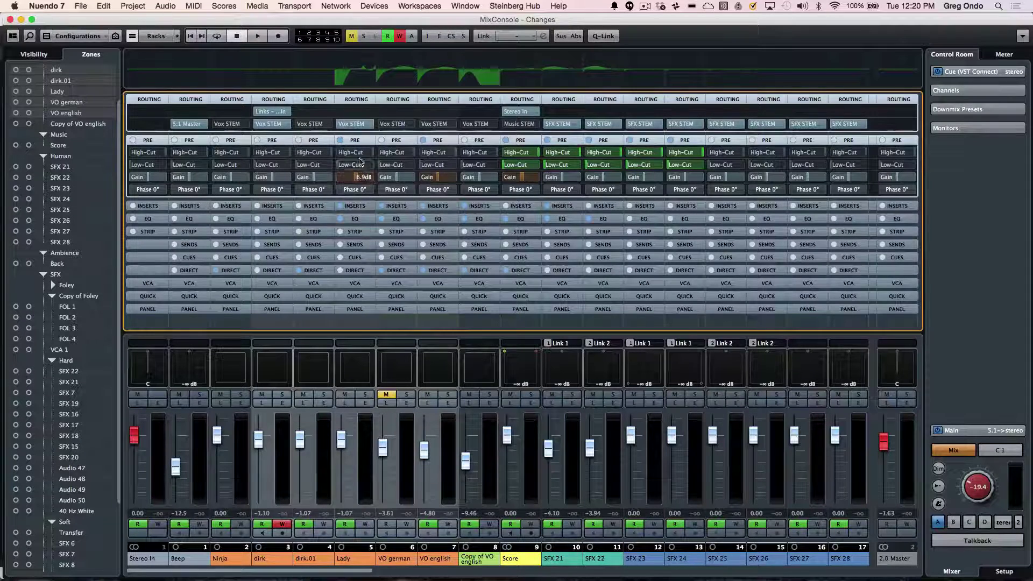
click(359, 189)
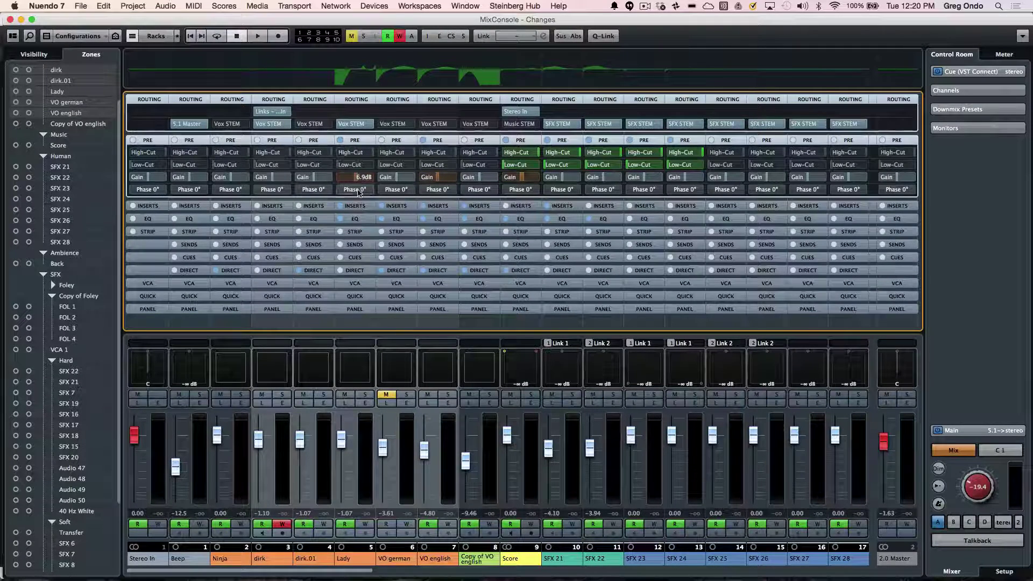
click(396, 189)
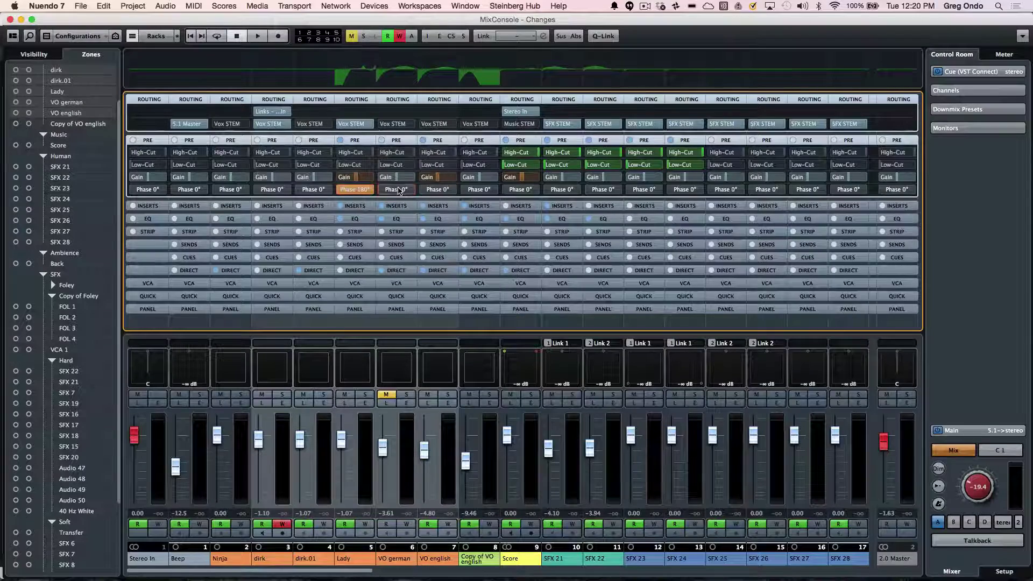
click(313, 189)
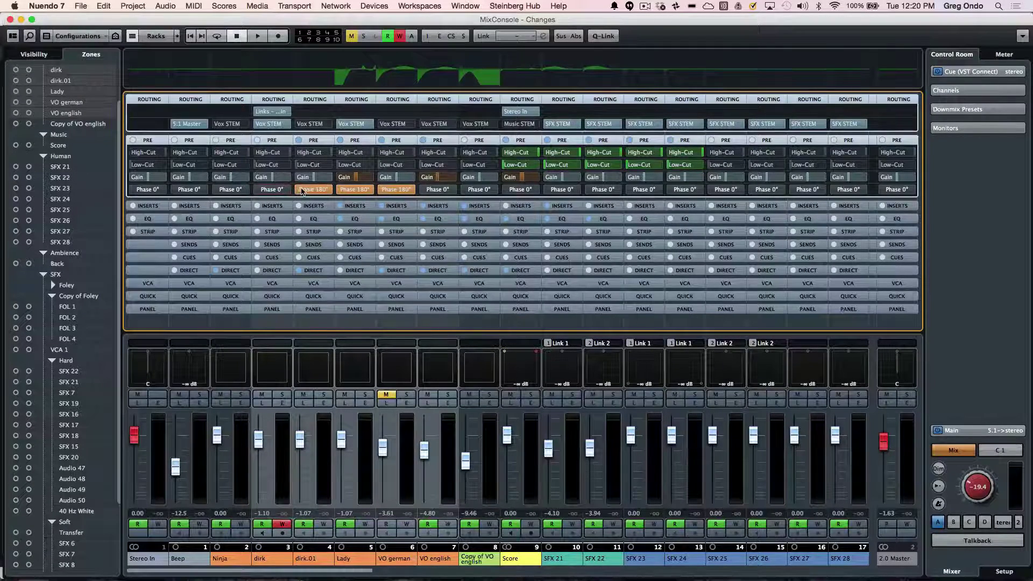
- Restore normal phase on dirk.01, Lady and VO german, then collapse the Pre and Routing racks
click(303, 190)
click(355, 190)
click(388, 191)
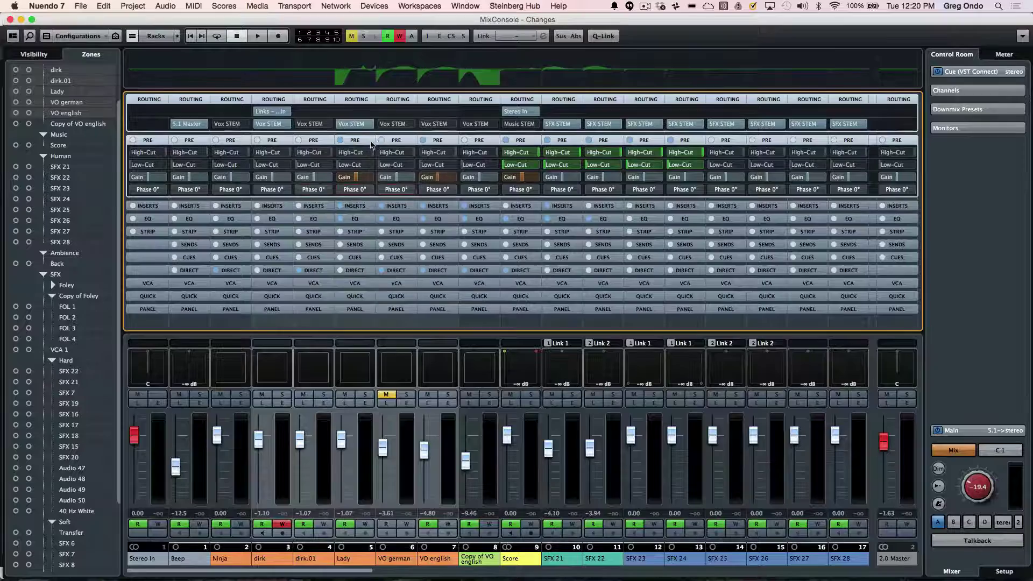
click(353, 140)
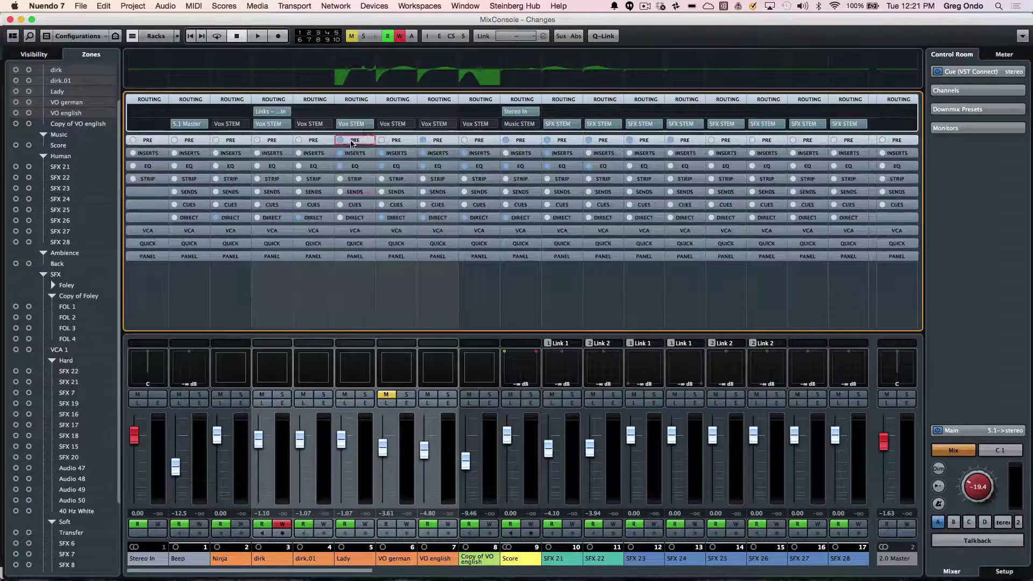
click(356, 99)
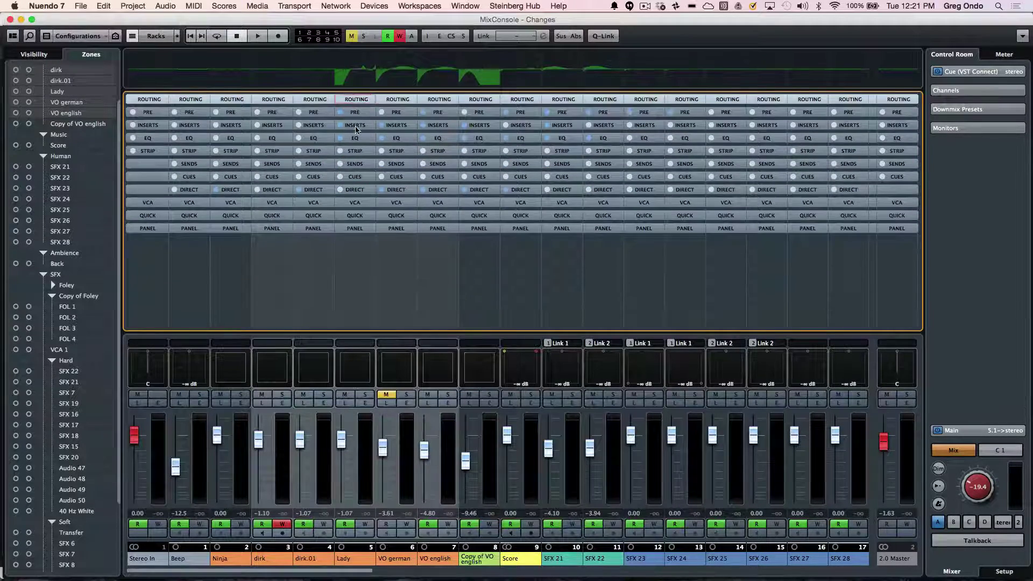
- Expand the Inserts rack and set the insert effect chooser's plug-in collection to Default
click(355, 126)
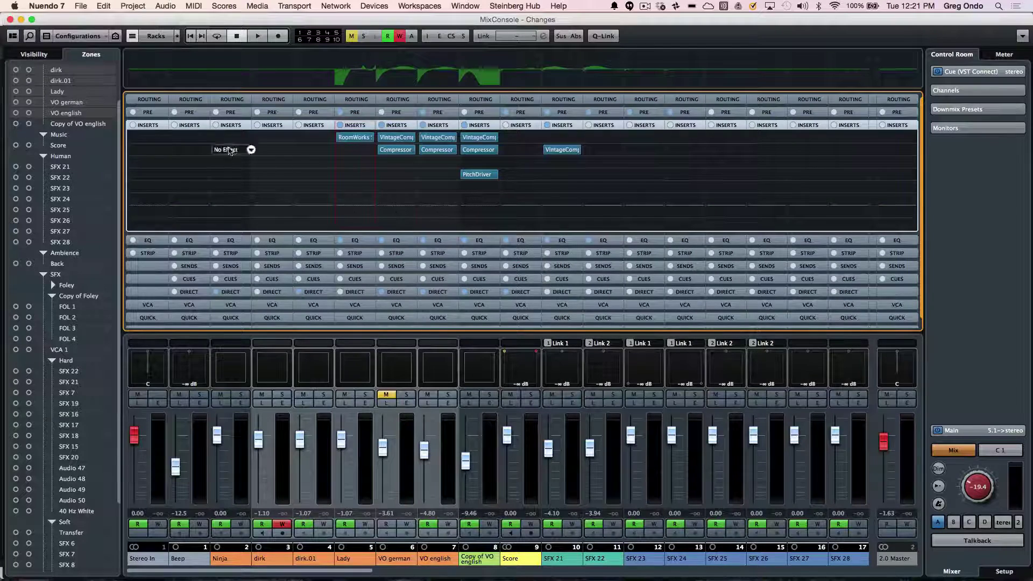
click(251, 176)
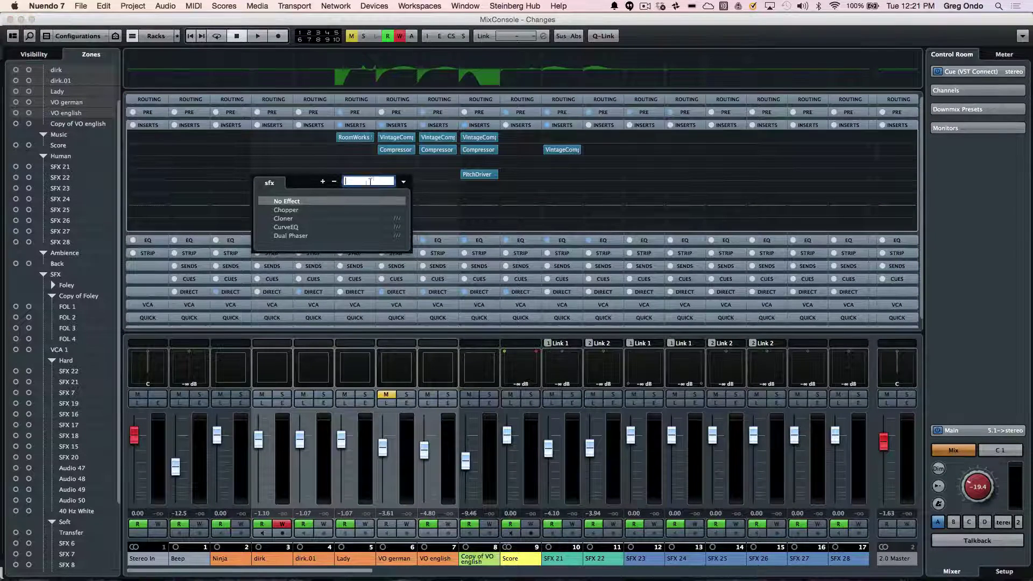
click(404, 181)
click(405, 192)
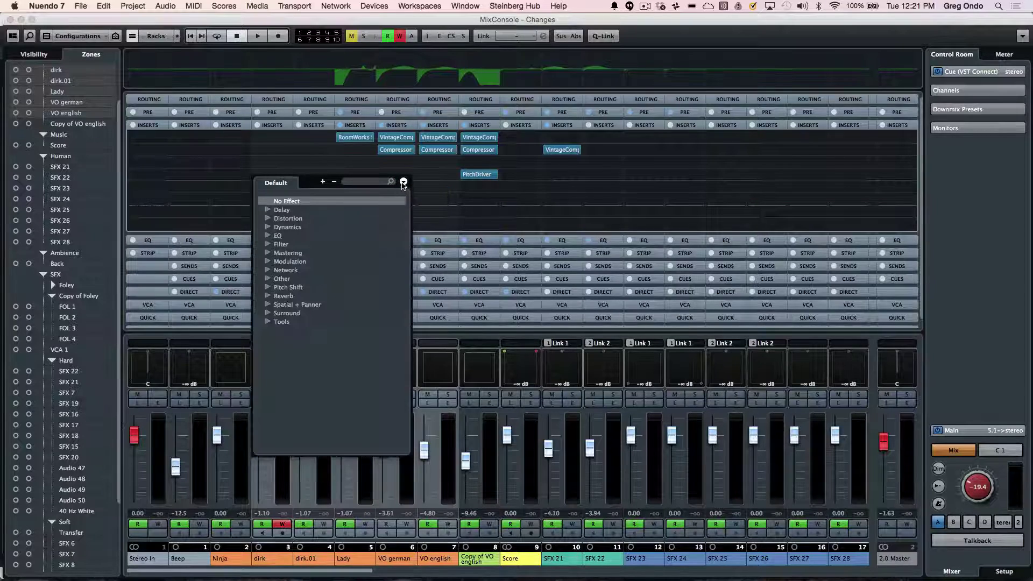
click(403, 182)
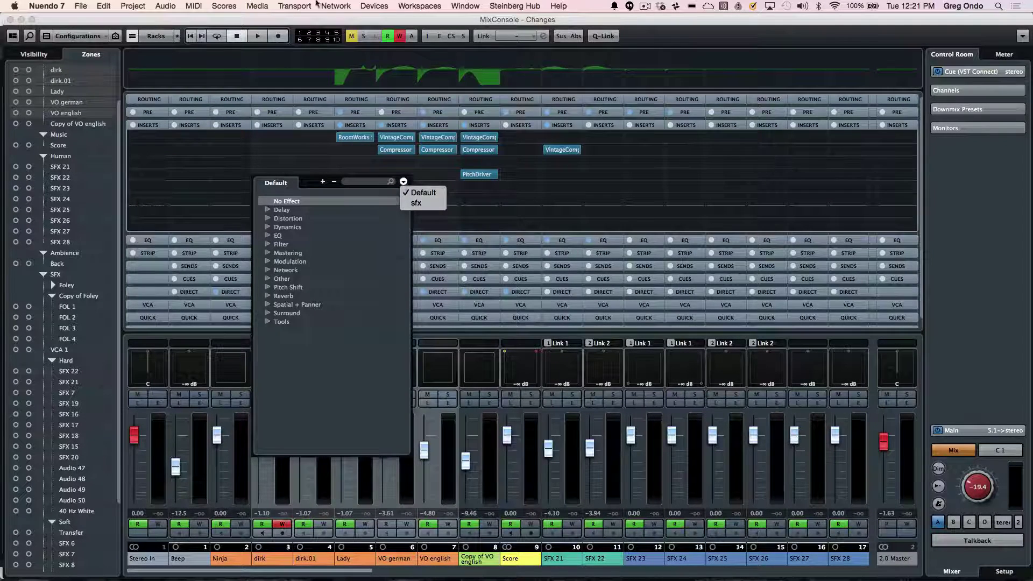
click(374, 6)
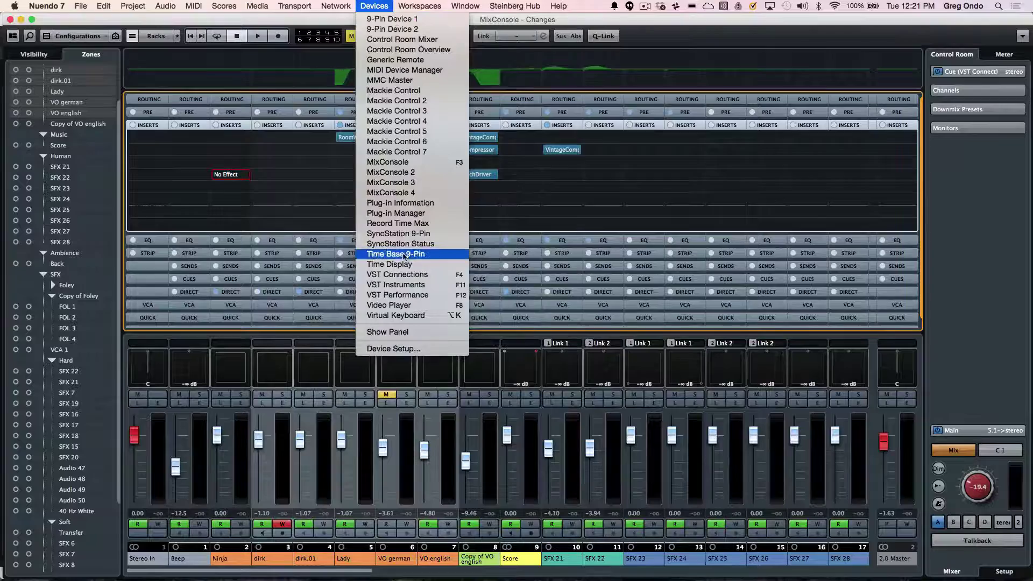
- In the Plug-in Manager, view the sfx collection, switch back to Default, then open Ninja's empty insert
click(425, 215)
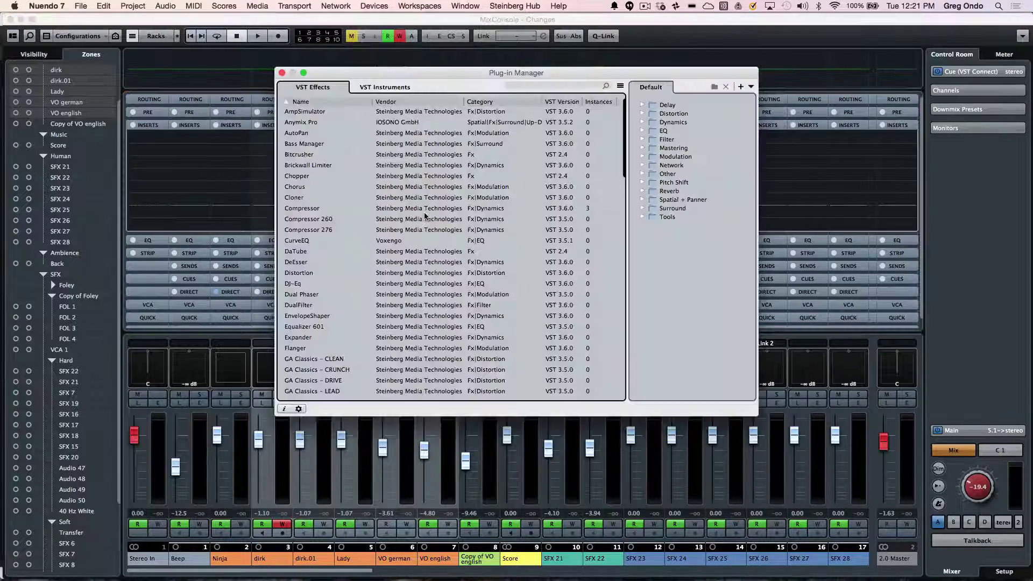
click(750, 86)
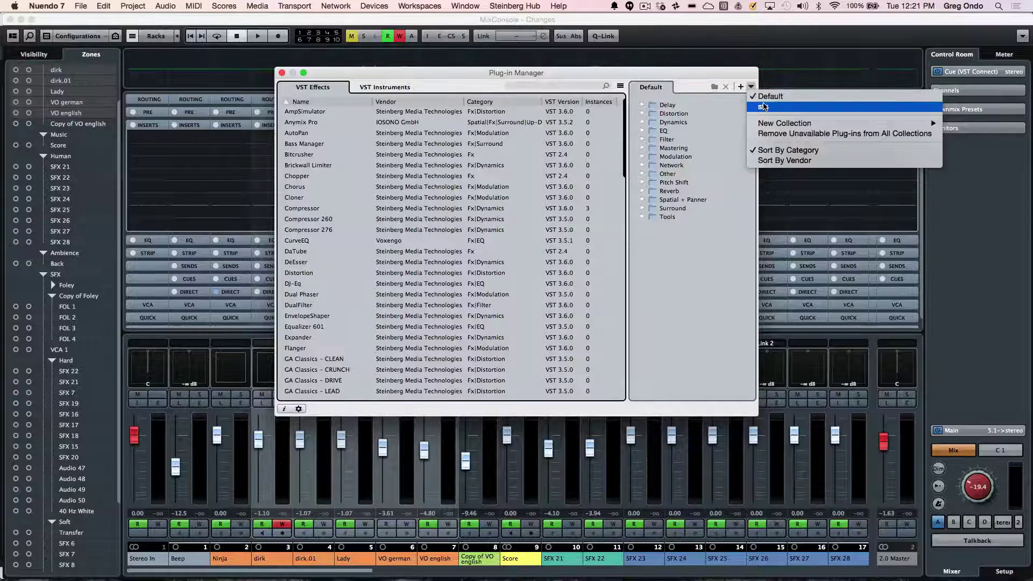
click(764, 107)
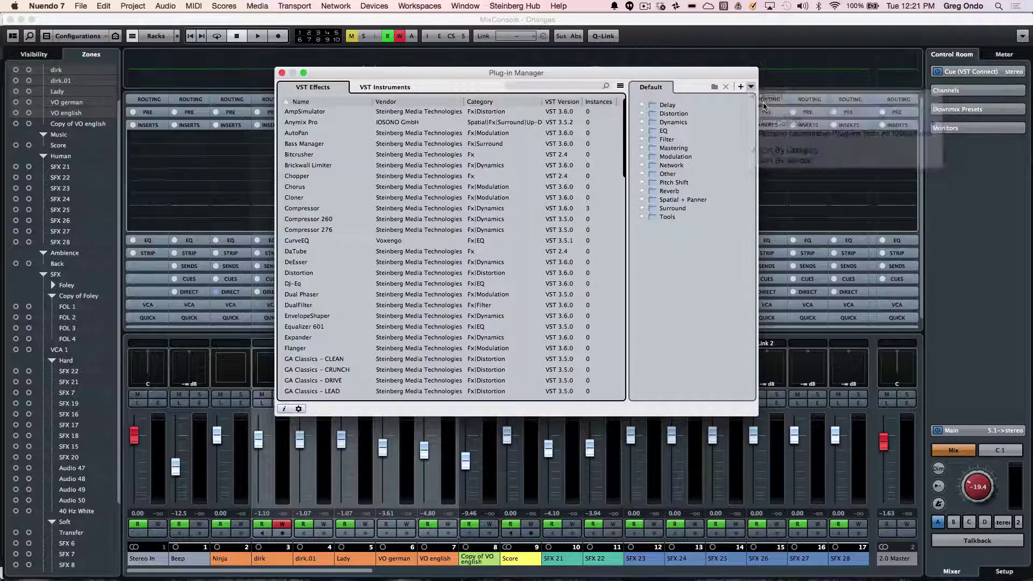
click(754, 91)
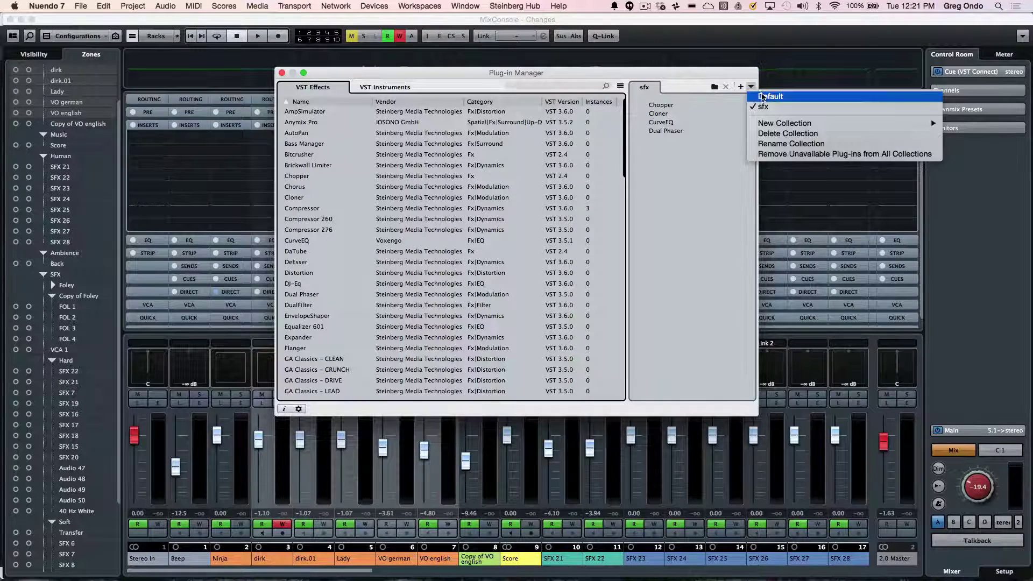
click(764, 98)
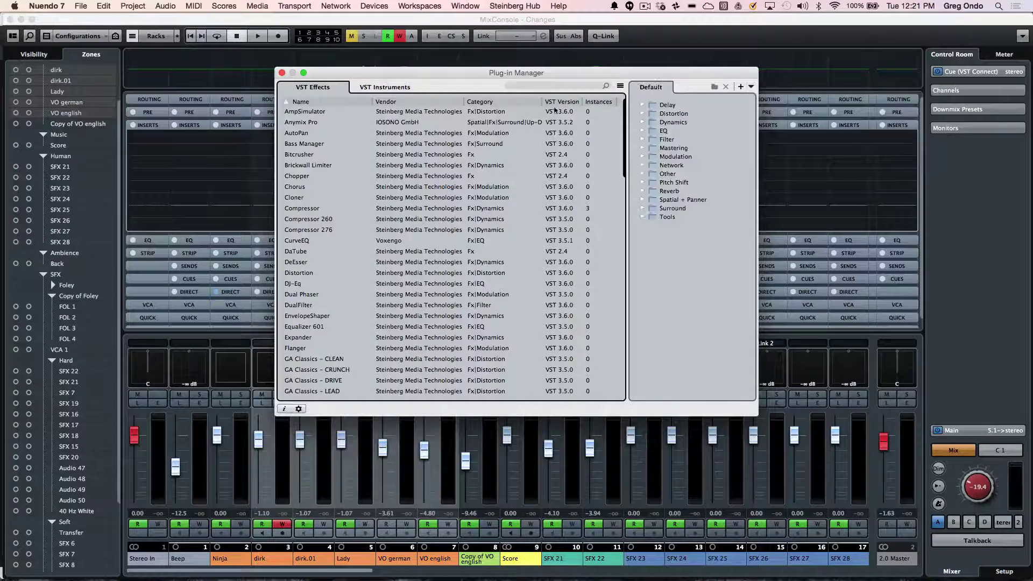
click(281, 72)
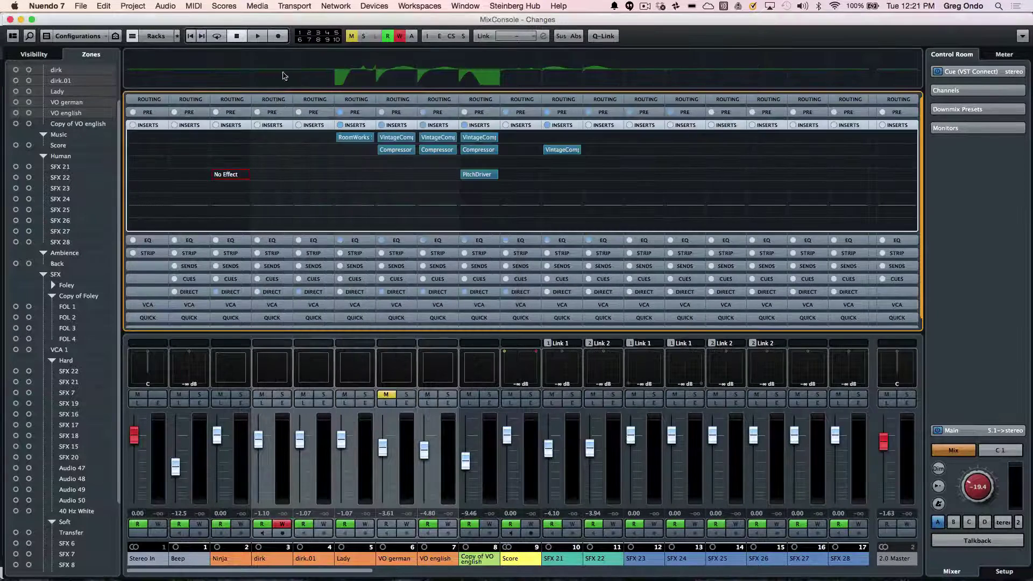
click(234, 175)
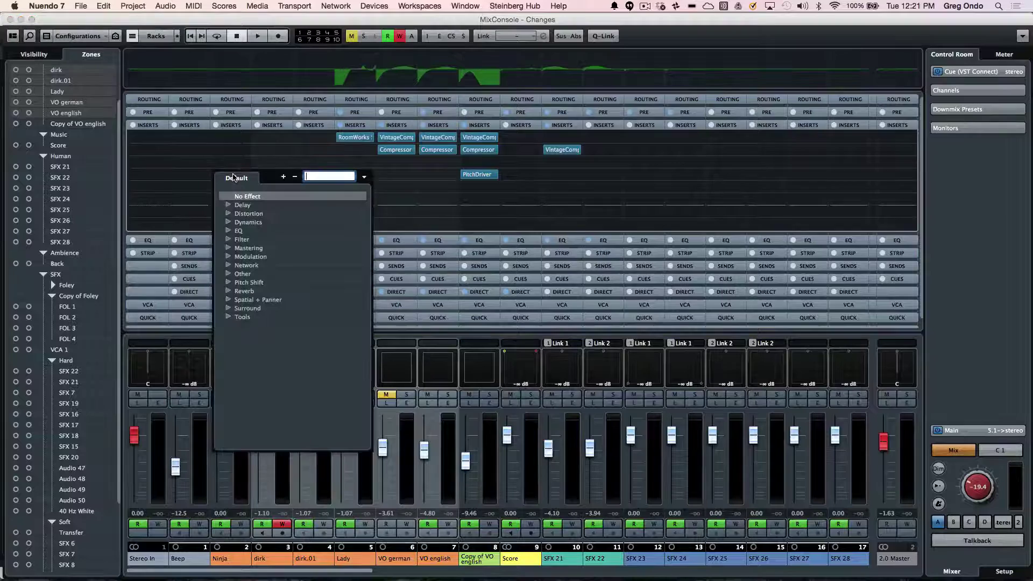
- Insert VintageCompressor on the Ninja channel after searching 'vintage' in the plug-in selector
text(vintage)
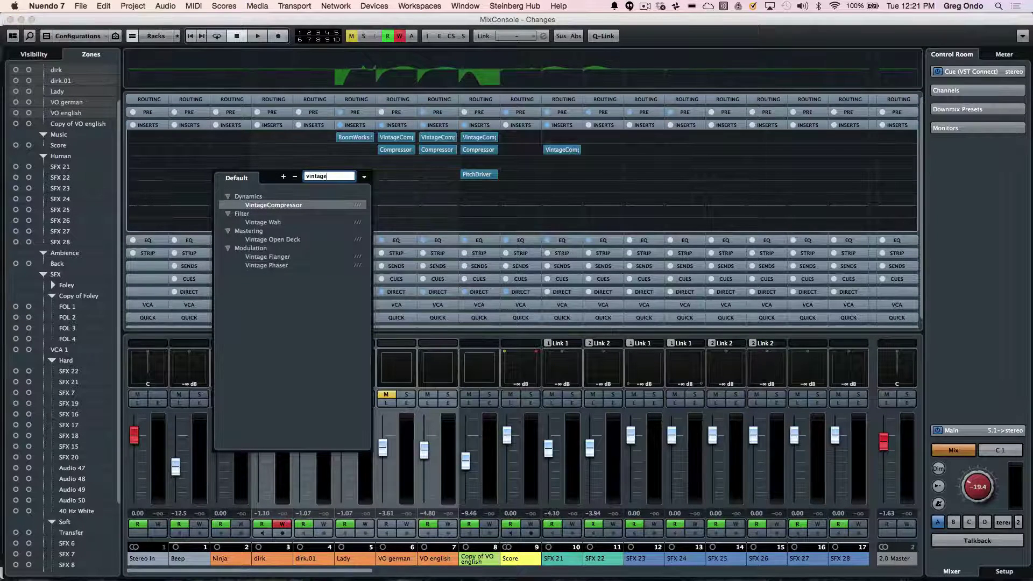
click(272, 207)
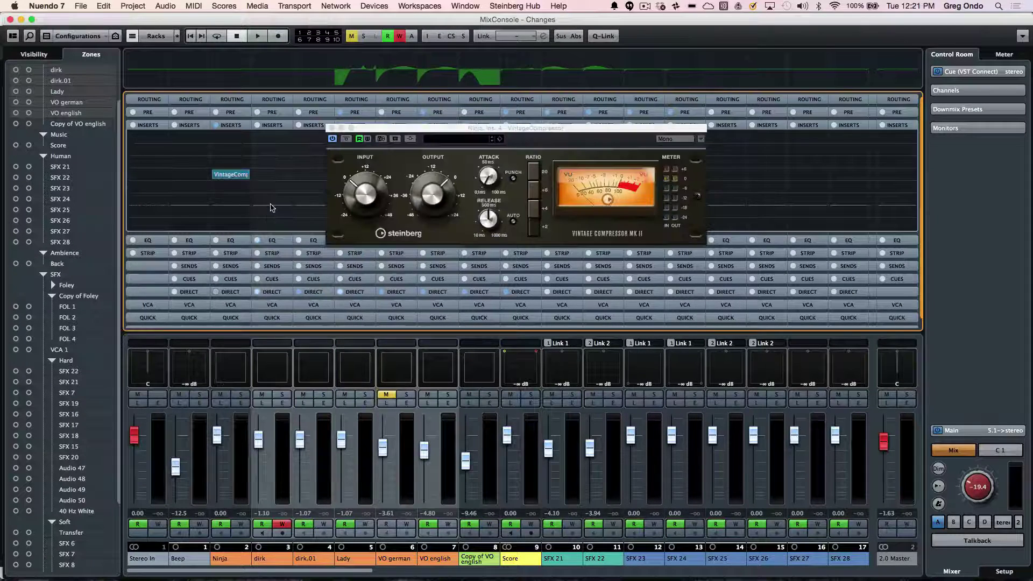
click(332, 129)
- Copy the VintageCompressor insert onto the dirk channel and collapse the Inserts rack
mouse_move(232, 176)
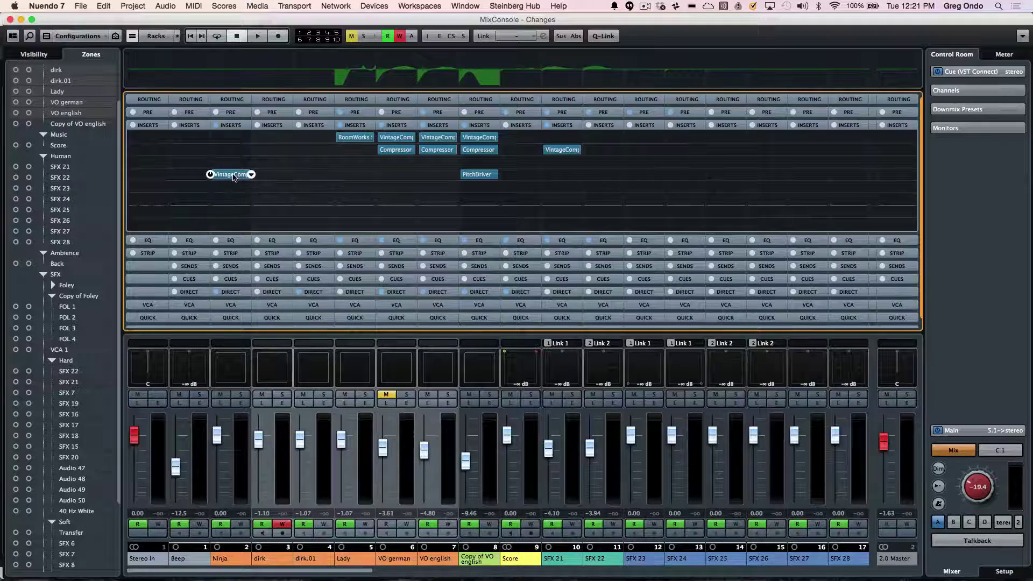
drag(233, 176, 273, 163)
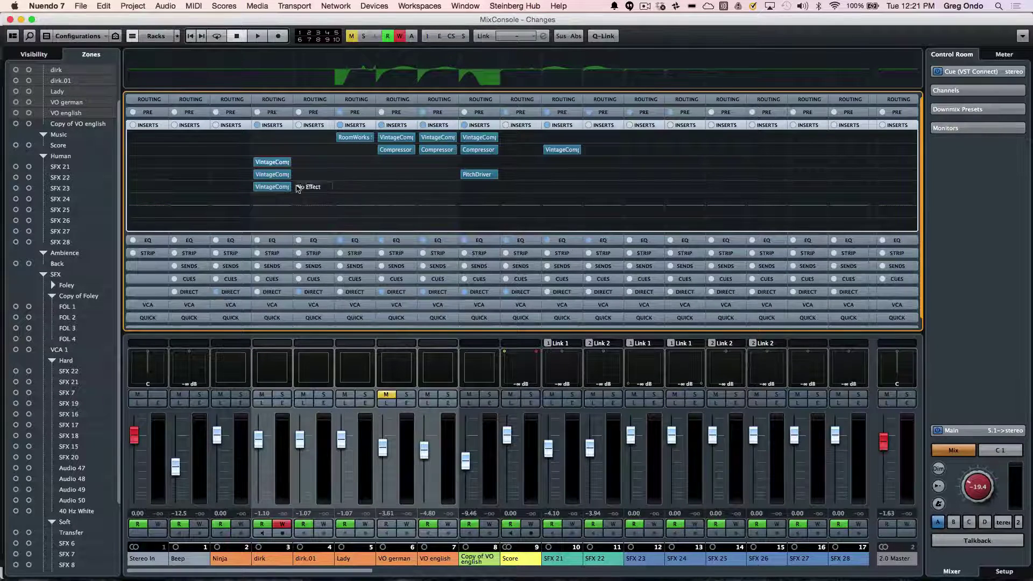
click(284, 123)
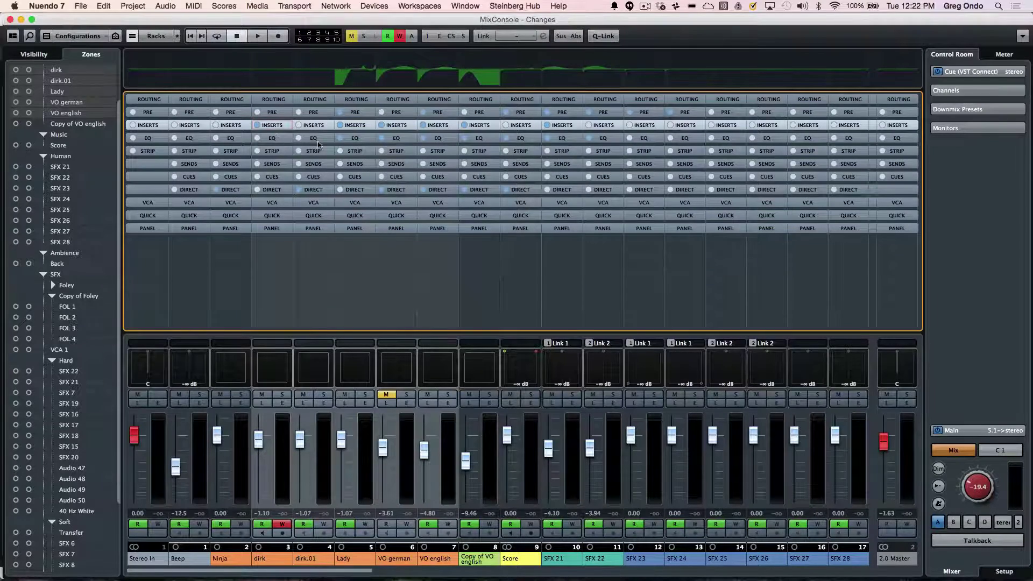
- Boost Copy of VO english's EQ band 2 to 21.7 dB at 1891 Hz, then collapse the EQ rack
click(484, 138)
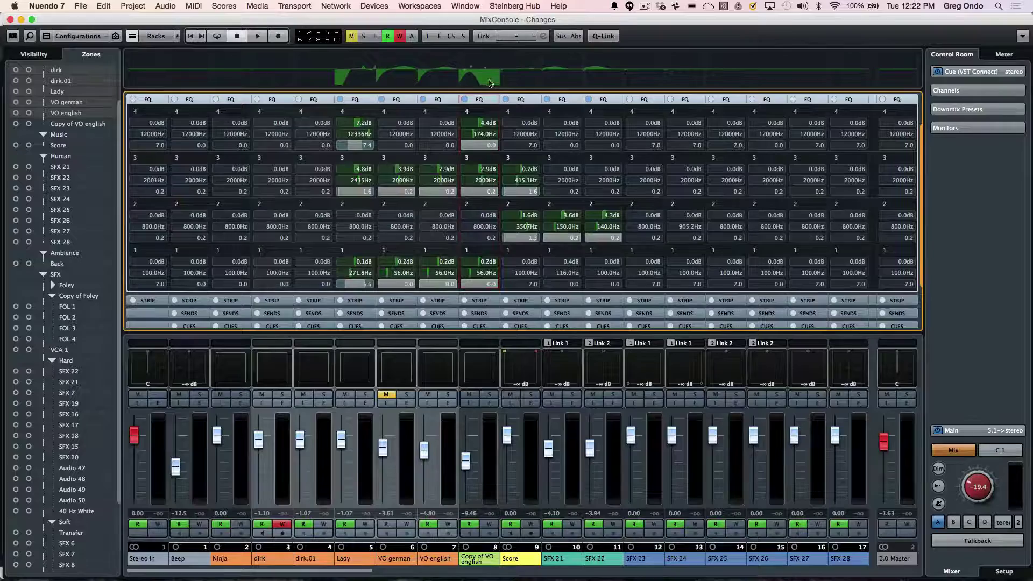
click(491, 81)
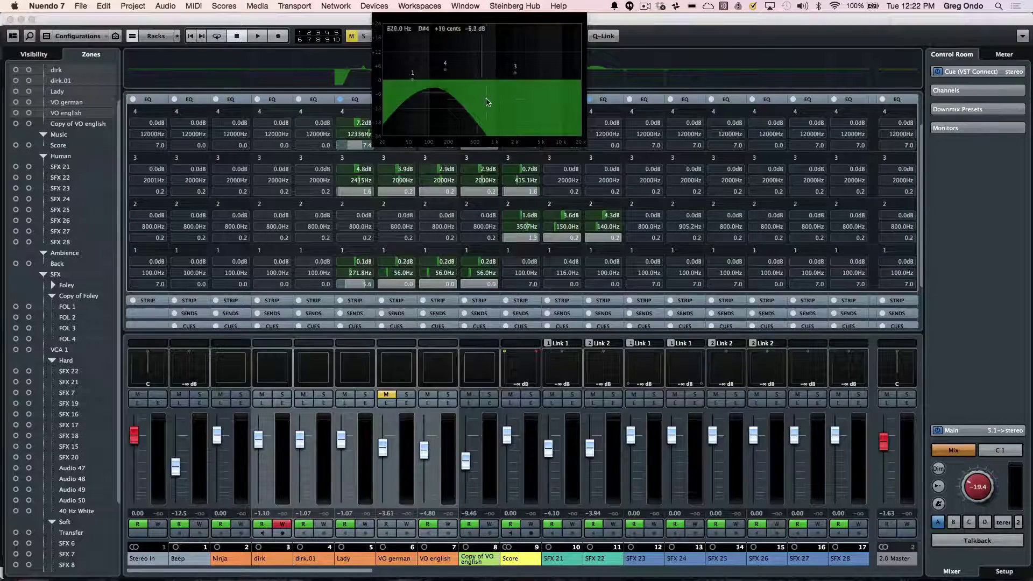
drag(487, 102, 517, 28)
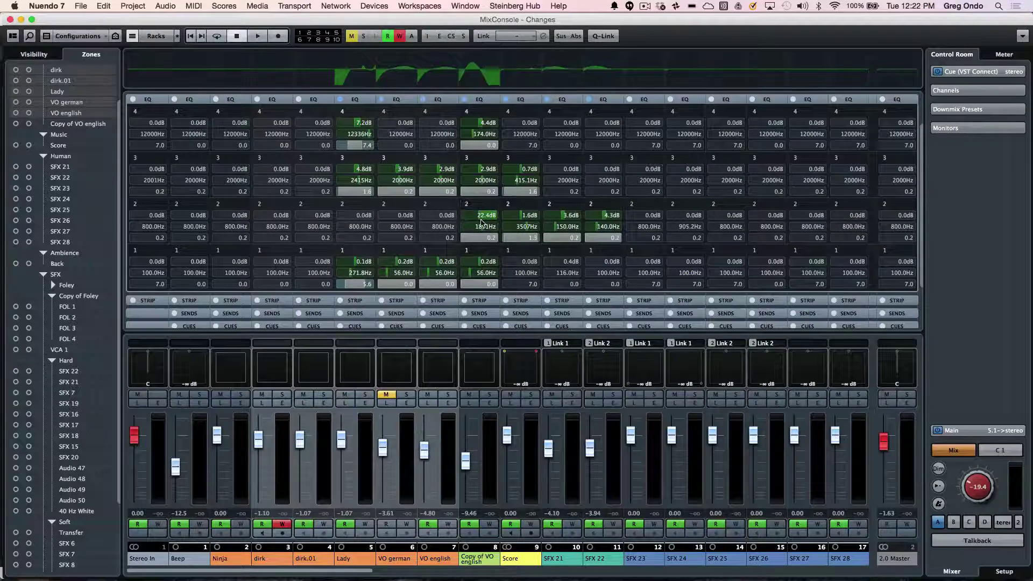
scroll(482, 218, down, 6)
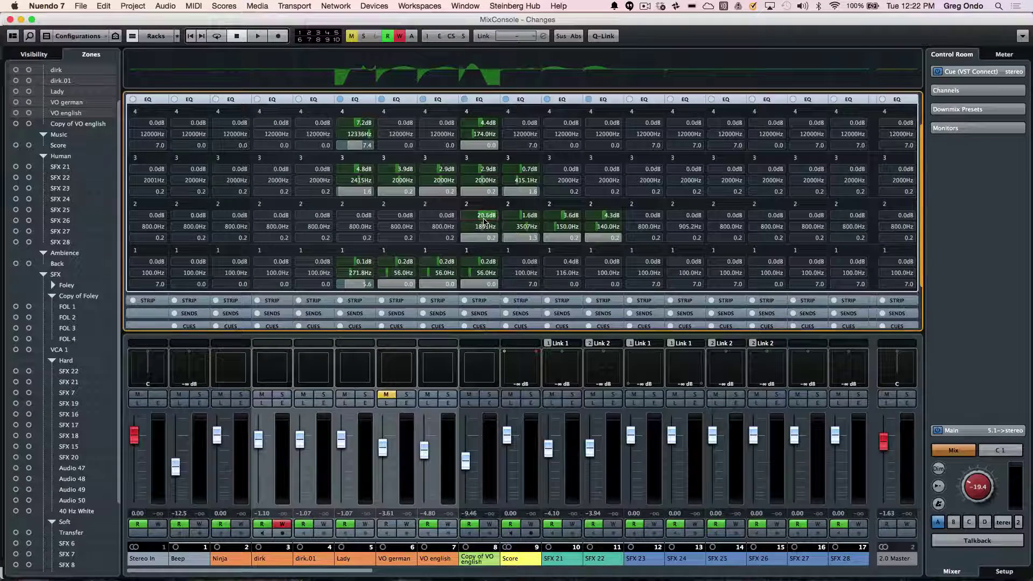
scroll(484, 220, up, 6)
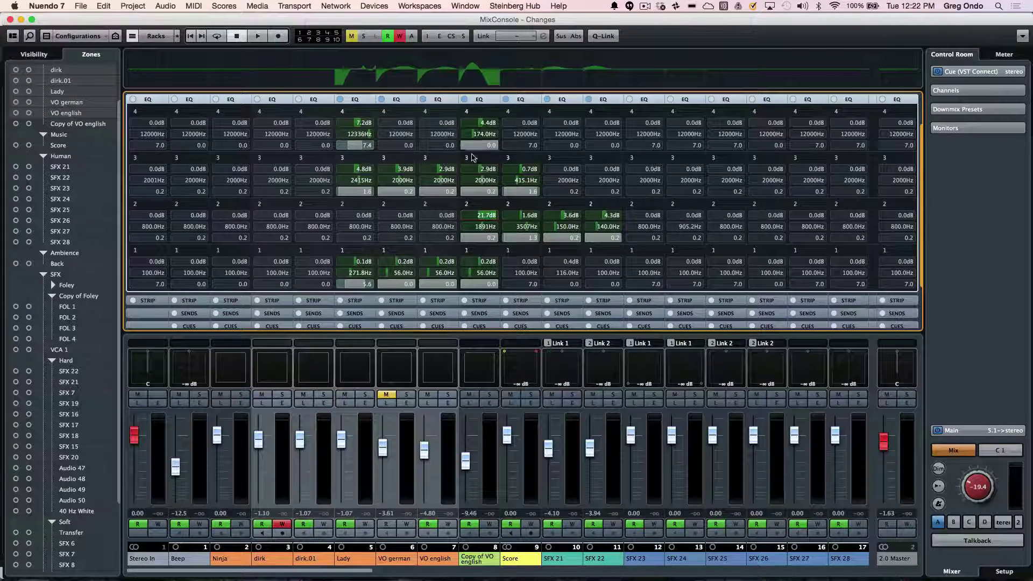
click(479, 99)
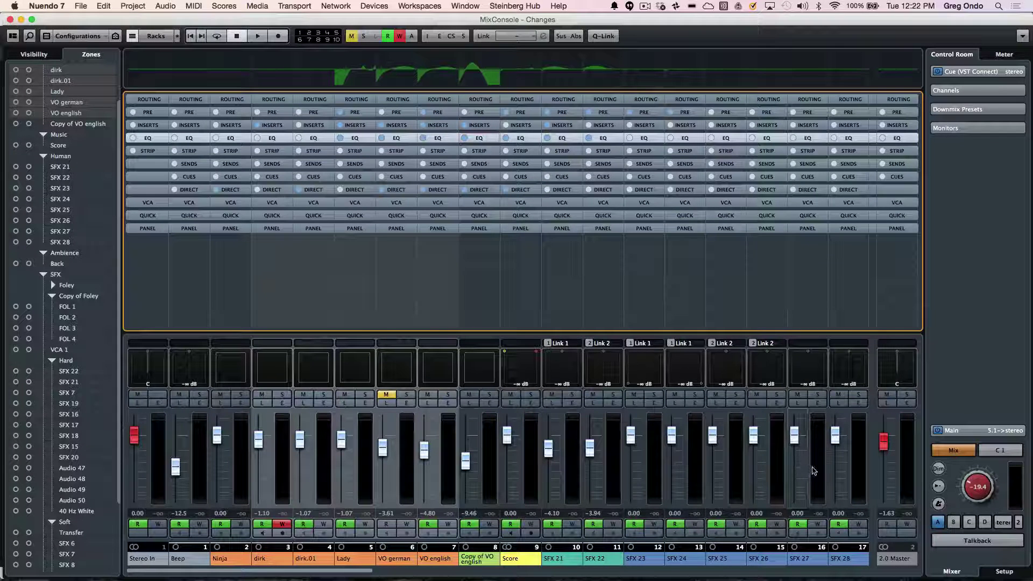
- Select channels Beep through SFX 28 and show only the expanded Channel Strip rack
click(207, 460)
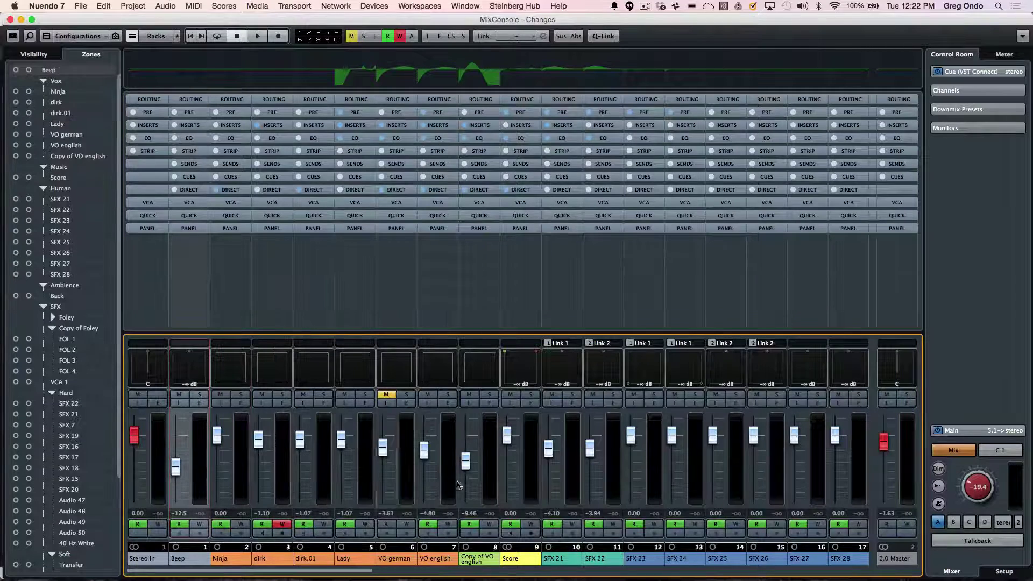
click(857, 467)
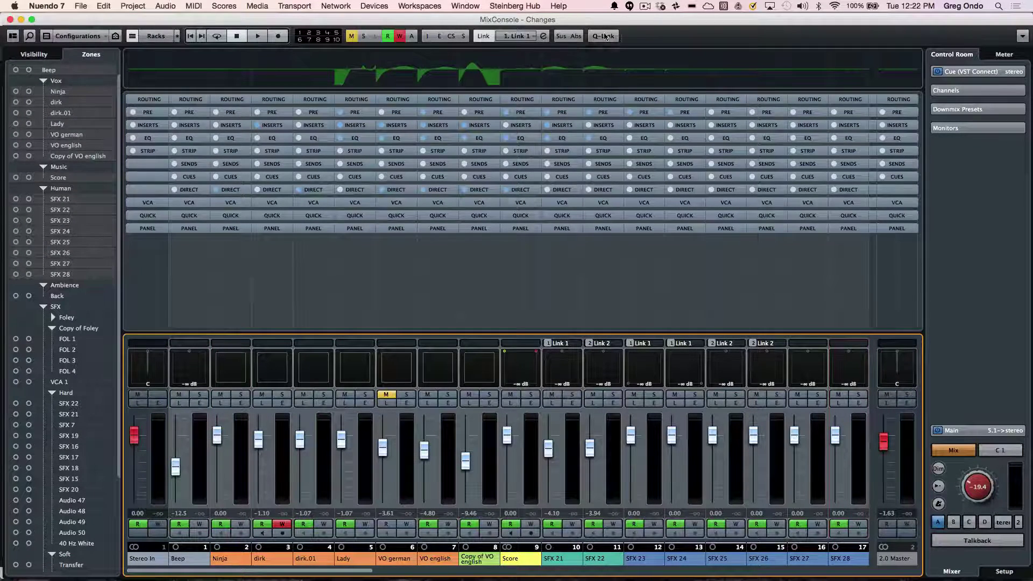
click(150, 36)
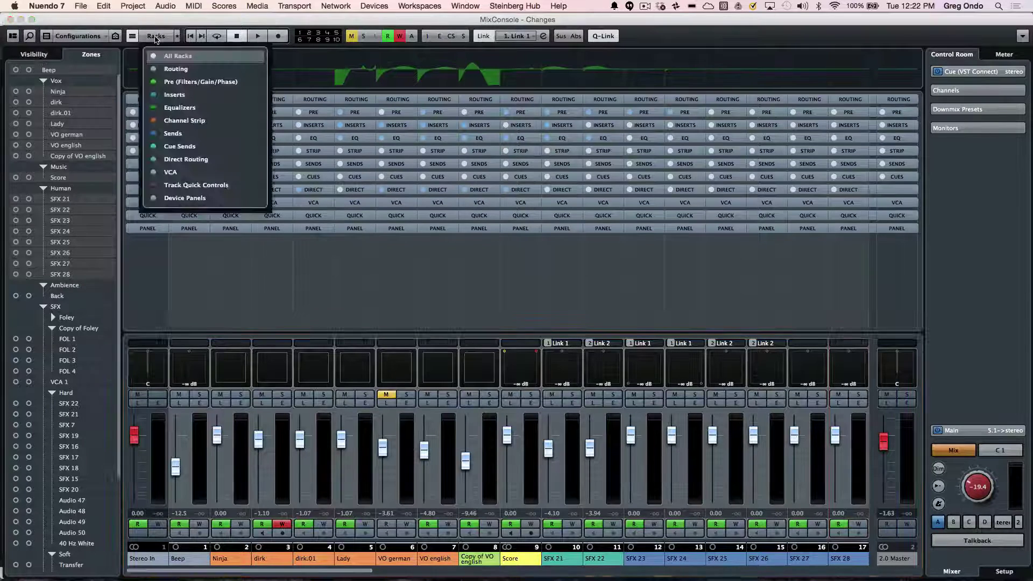
click(159, 56)
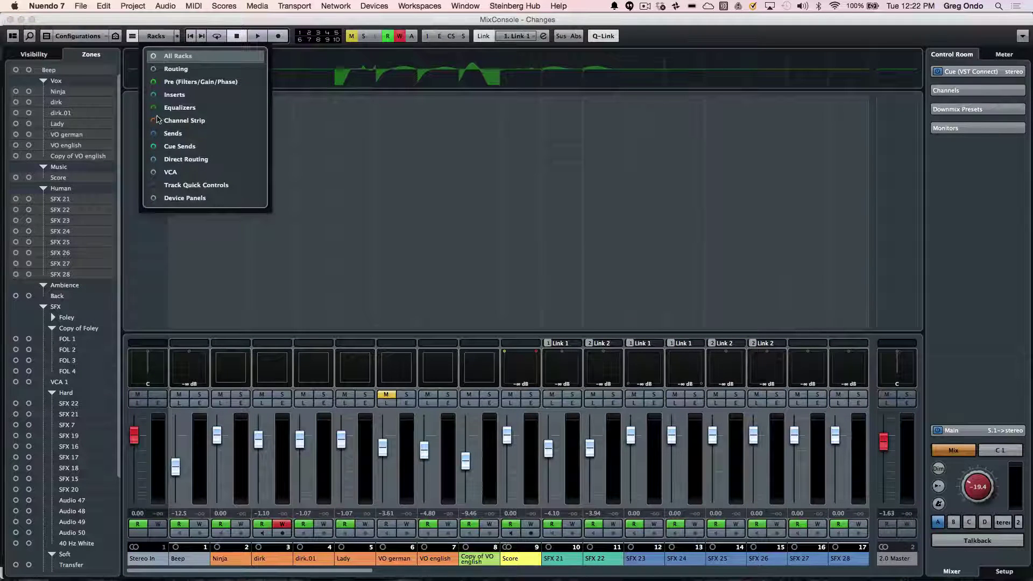
click(156, 120)
click(338, 148)
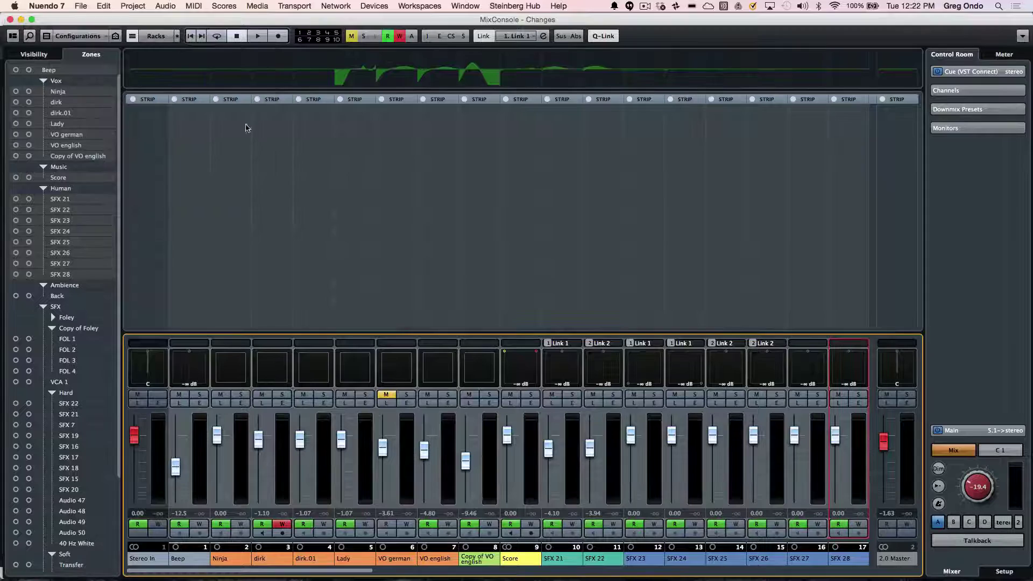
click(195, 100)
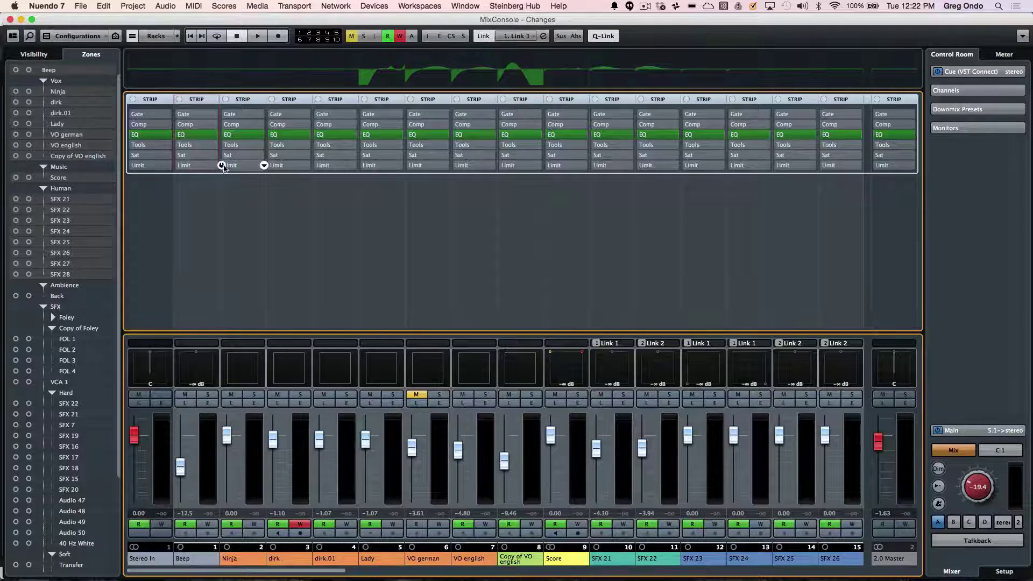
- Load Brickwall Limiter, Magneto II, DeEsser, Noise Gate and VintageCompressor into the channel strip slots
click(223, 165)
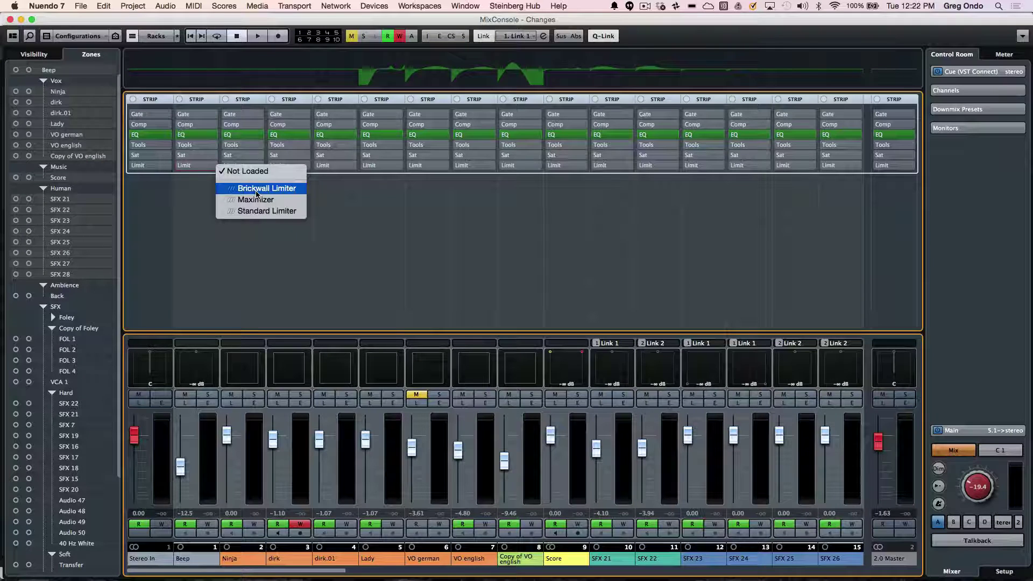
click(256, 188)
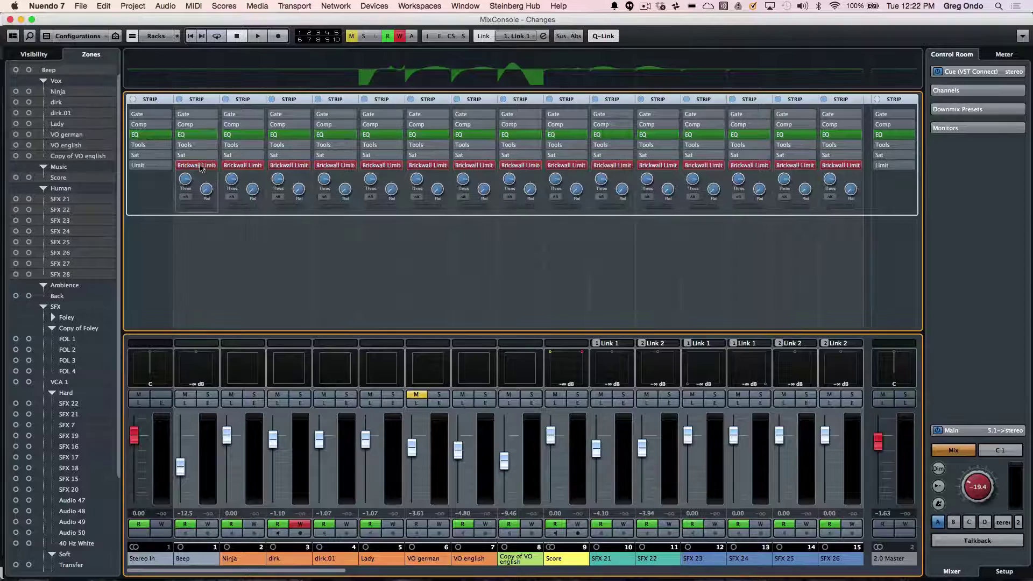
click(216, 155)
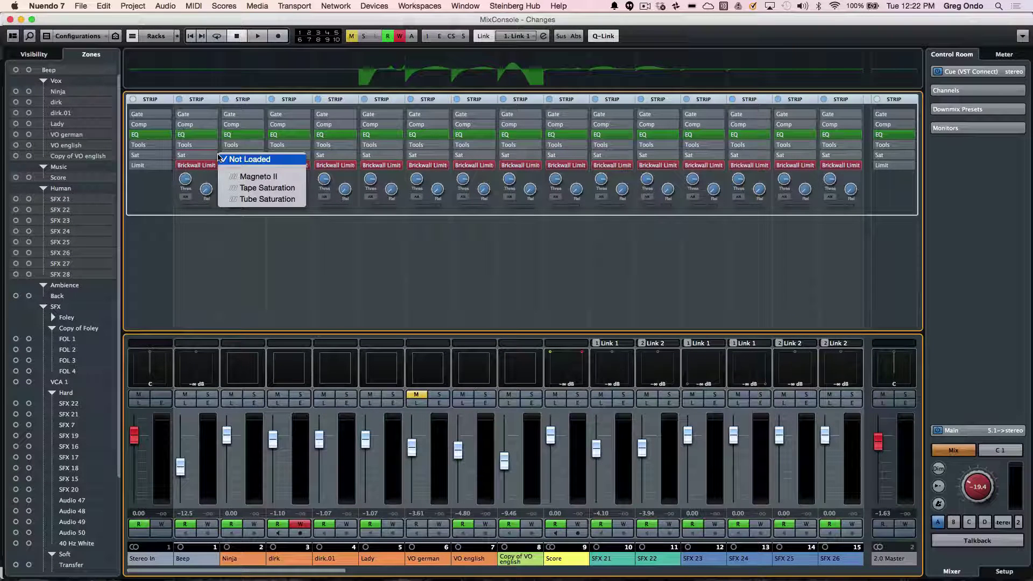
click(246, 184)
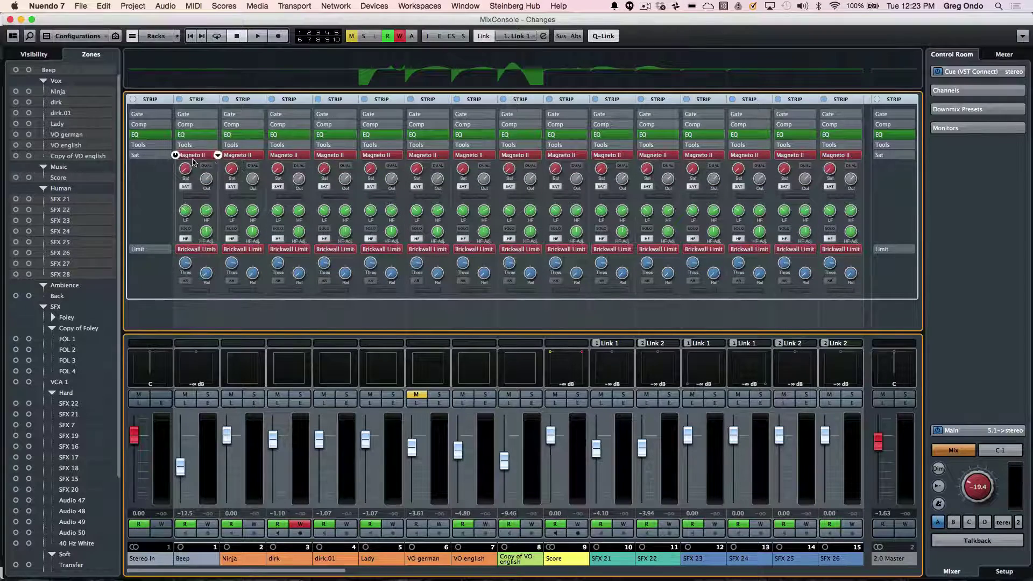
click(217, 144)
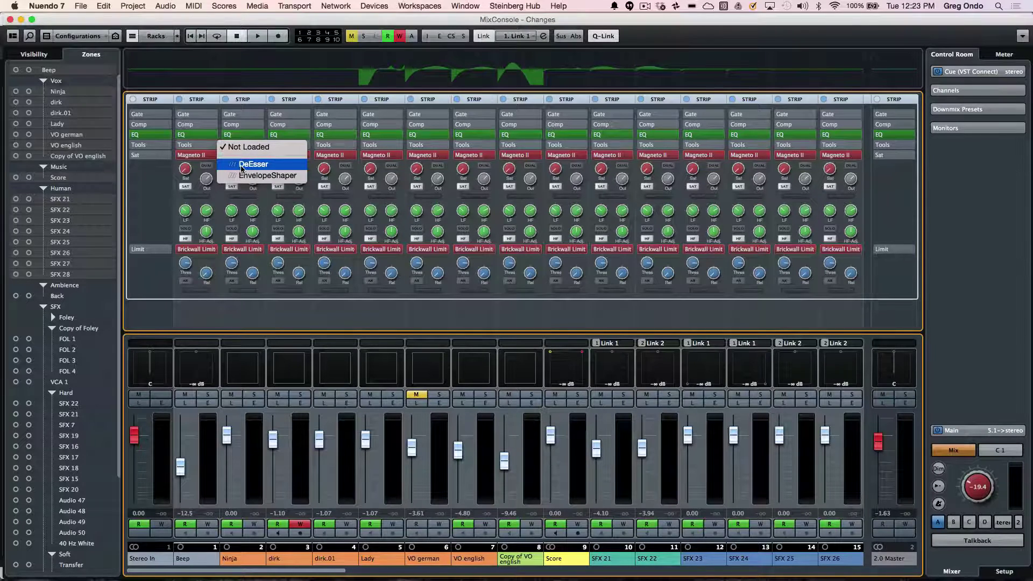
click(241, 168)
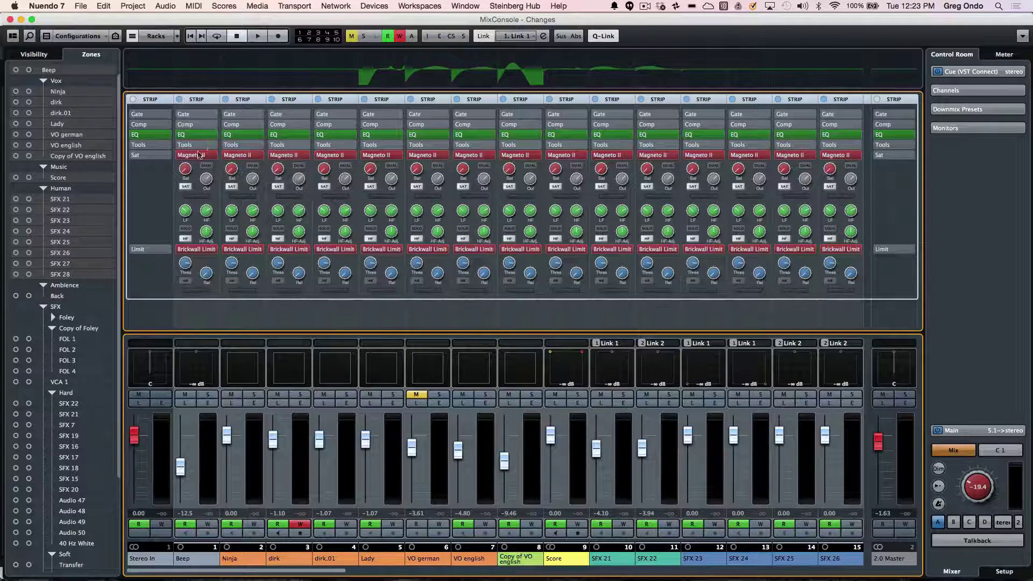
click(218, 117)
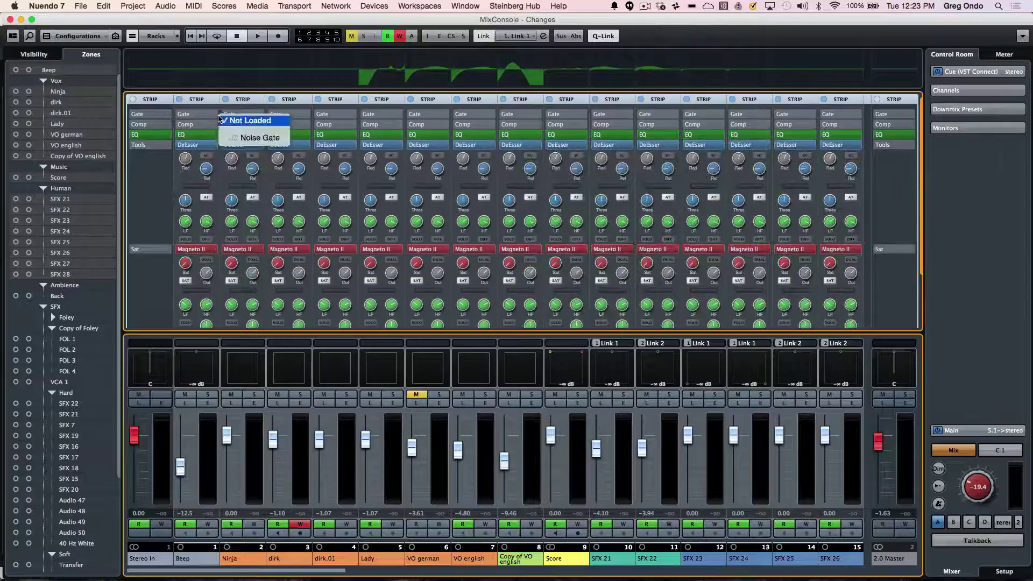
click(233, 137)
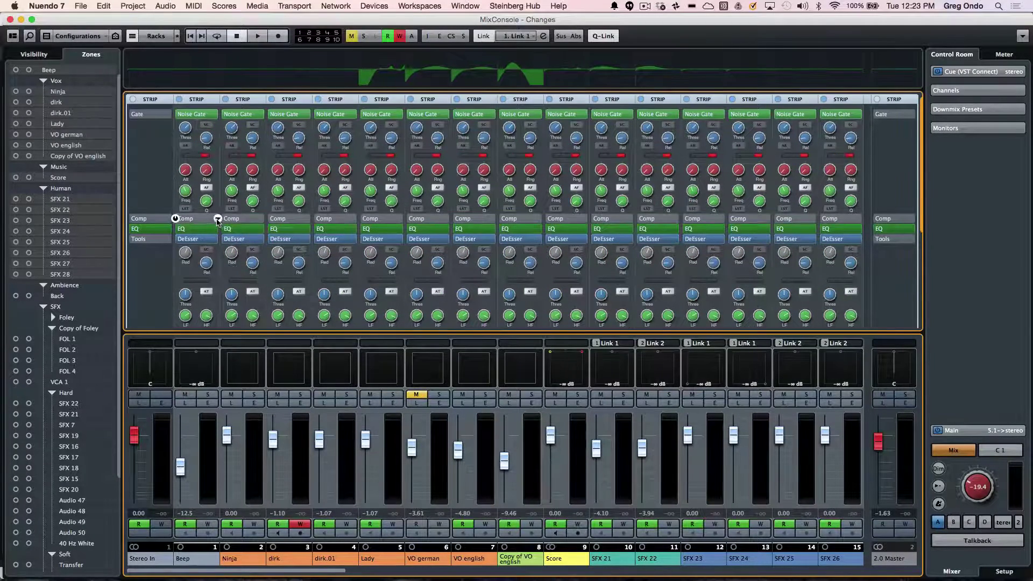
click(218, 220)
click(249, 264)
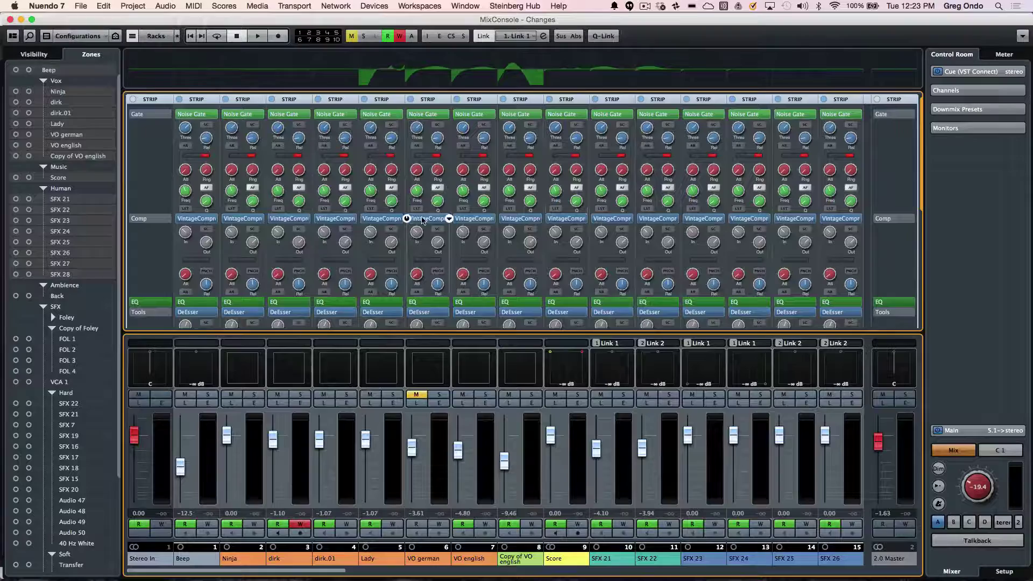
- Move VO german's compressor ahead of its gate and Beep's limiter before Magneto II
drag(422, 220, 432, 120)
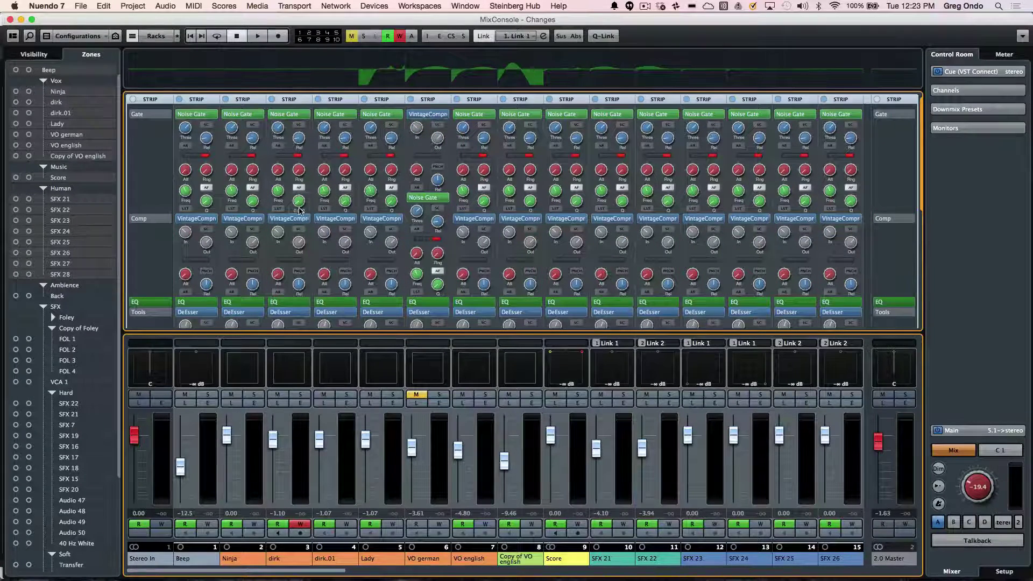
scroll(153, 248, down, 4)
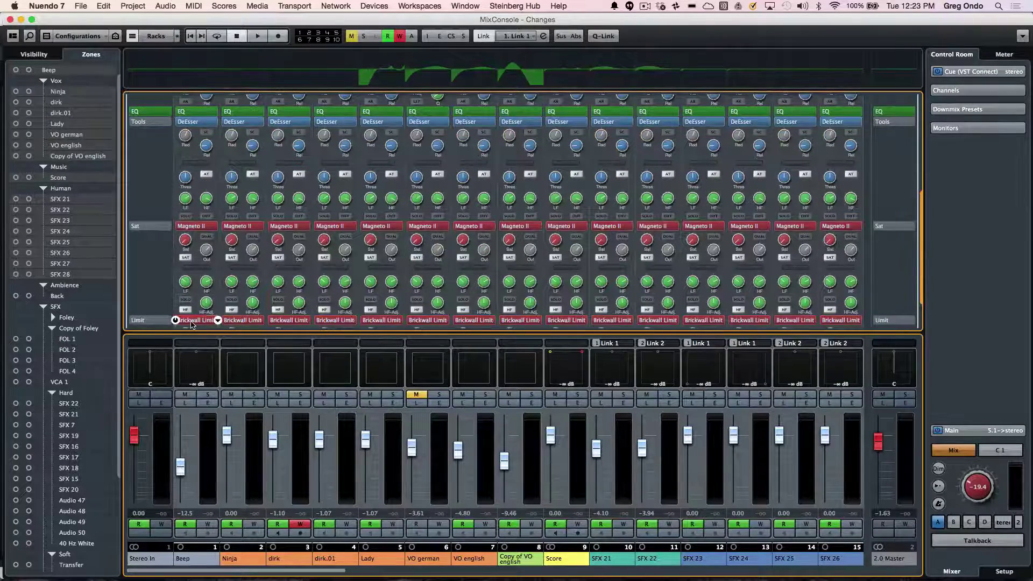
drag(192, 325, 202, 229)
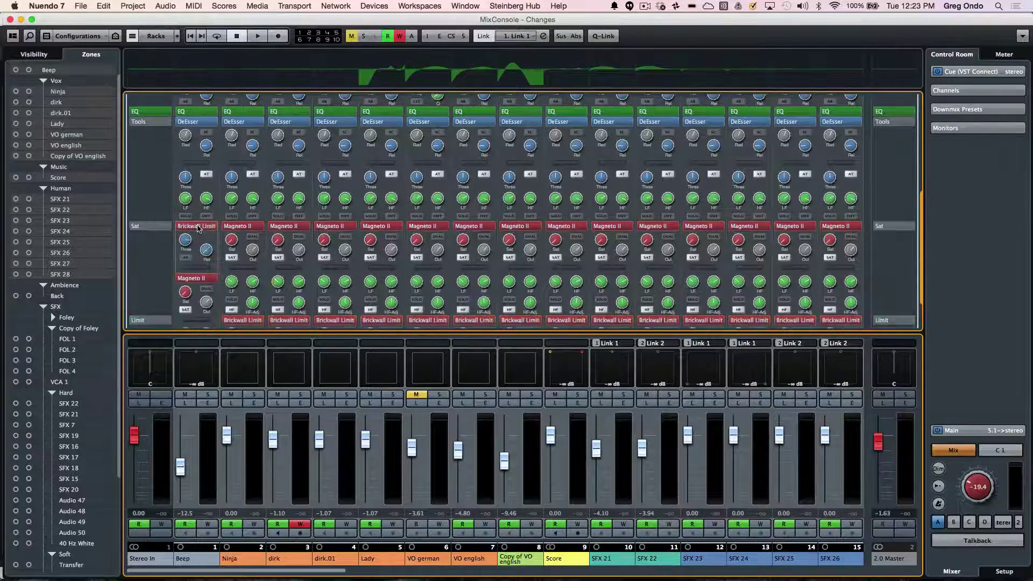
- Save the current MixConsole layout as a configuration named 1
click(97, 38)
click(98, 36)
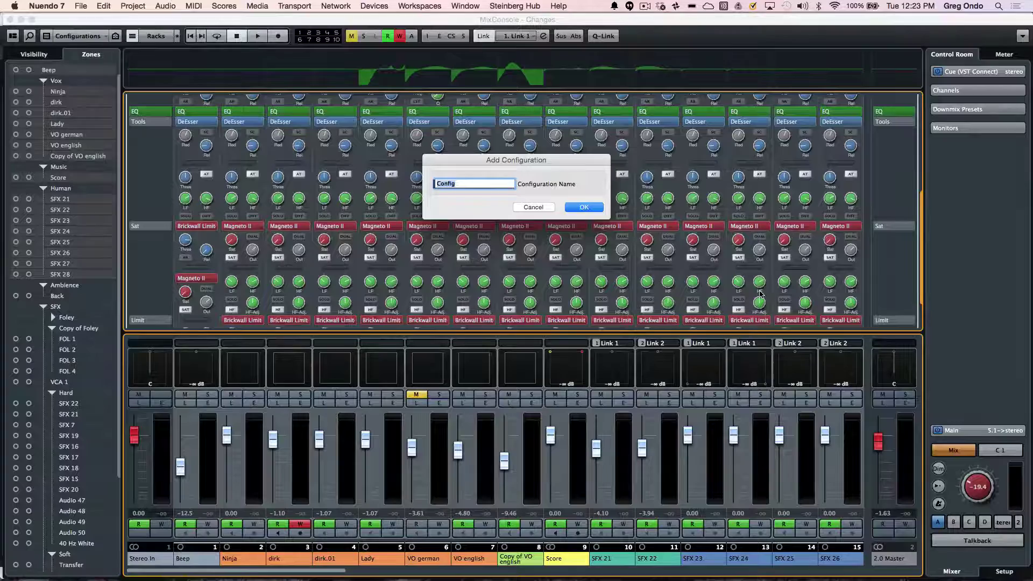
text(1)
key(Return)
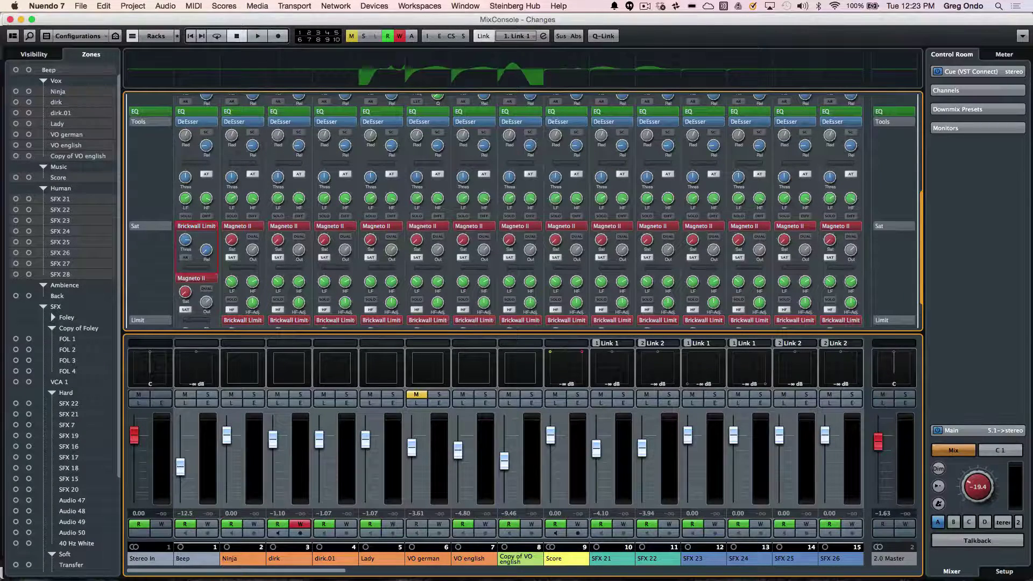
- Show only the Routing, Pre, Inserts, Sends and VCA racks, all expanded
click(165, 39)
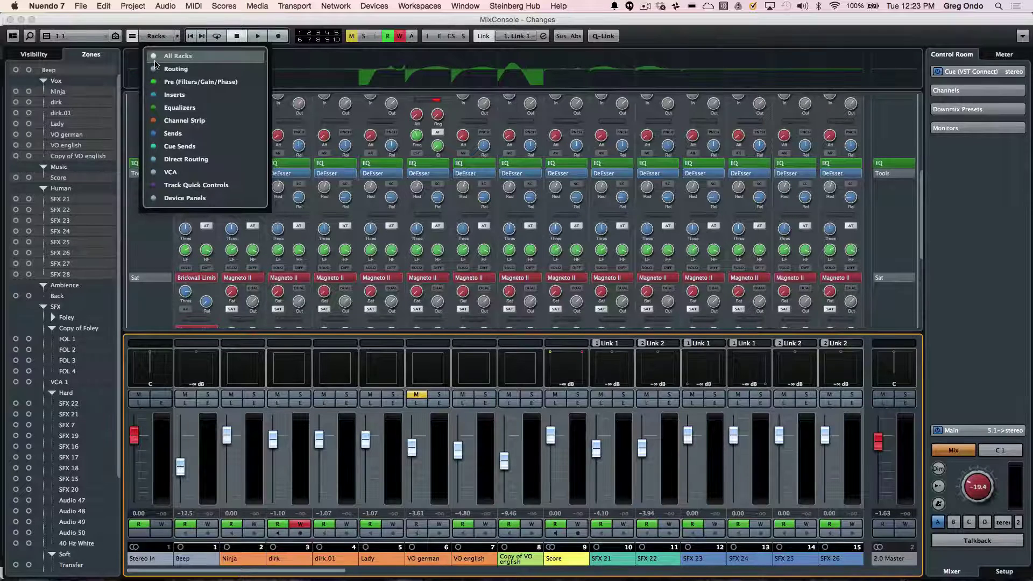
click(155, 57)
click(154, 69)
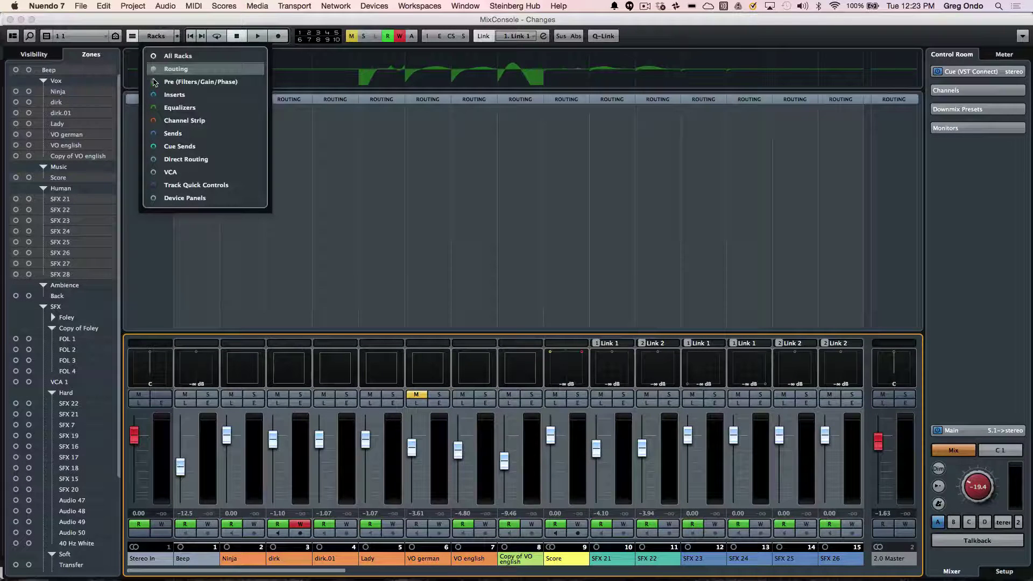
click(154, 81)
click(154, 95)
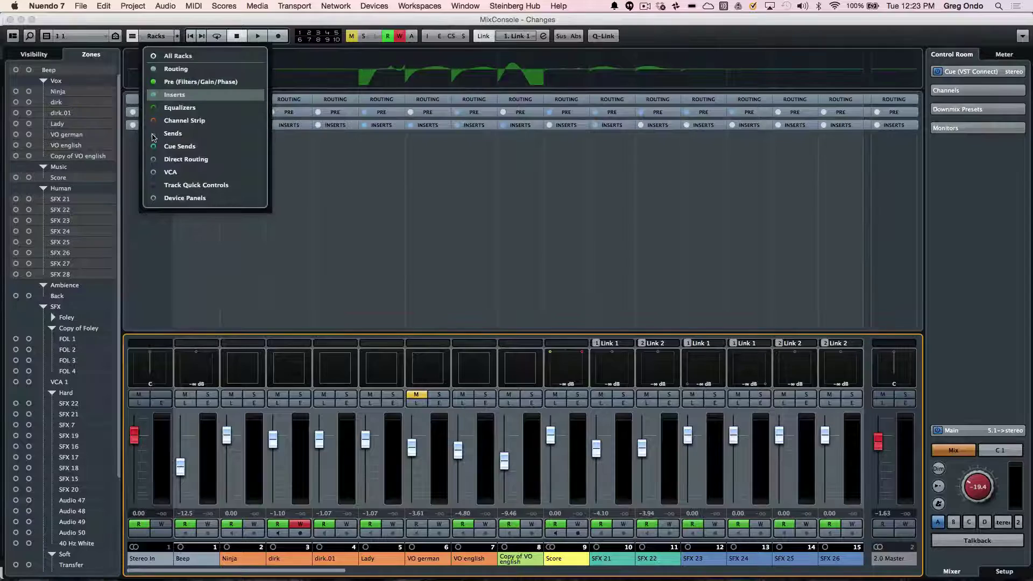
click(154, 134)
click(154, 172)
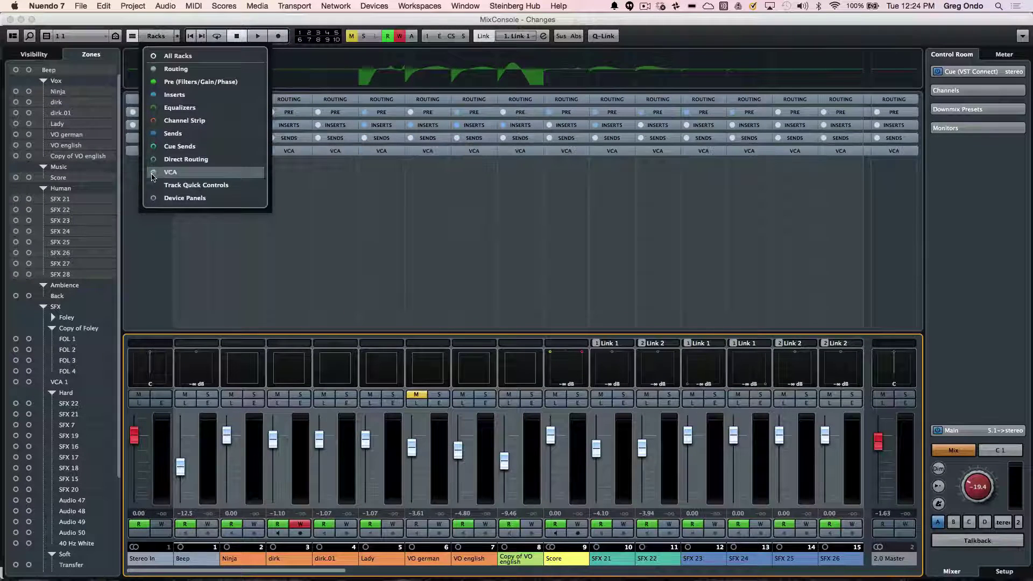
click(404, 214)
click(335, 151)
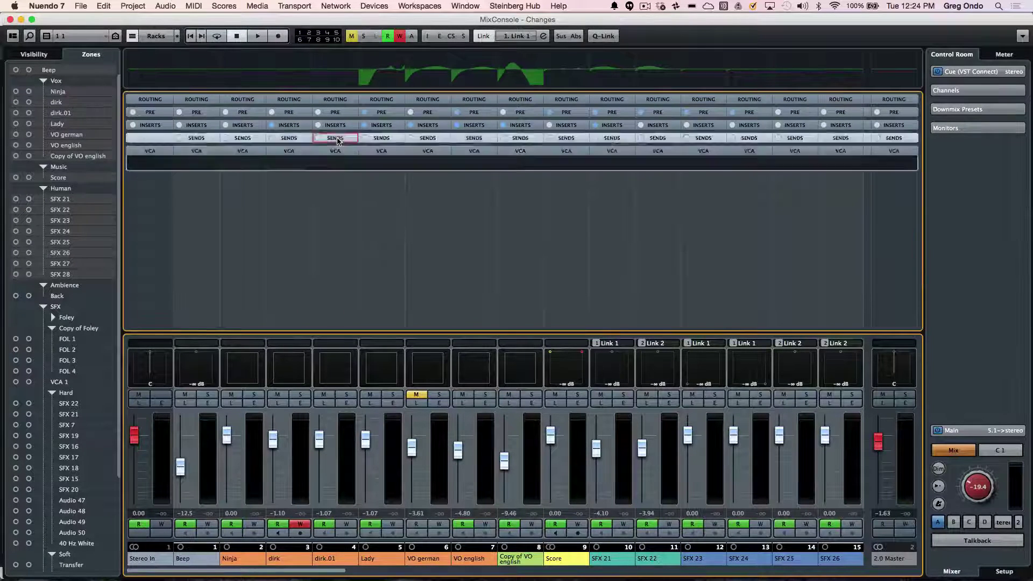
click(335, 138)
click(335, 124)
click(335, 112)
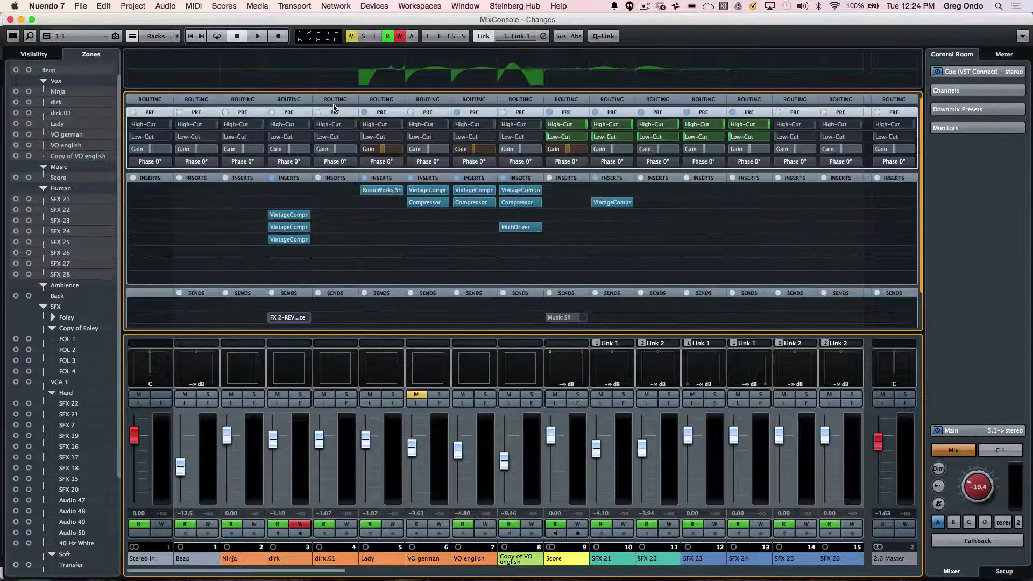
click(334, 100)
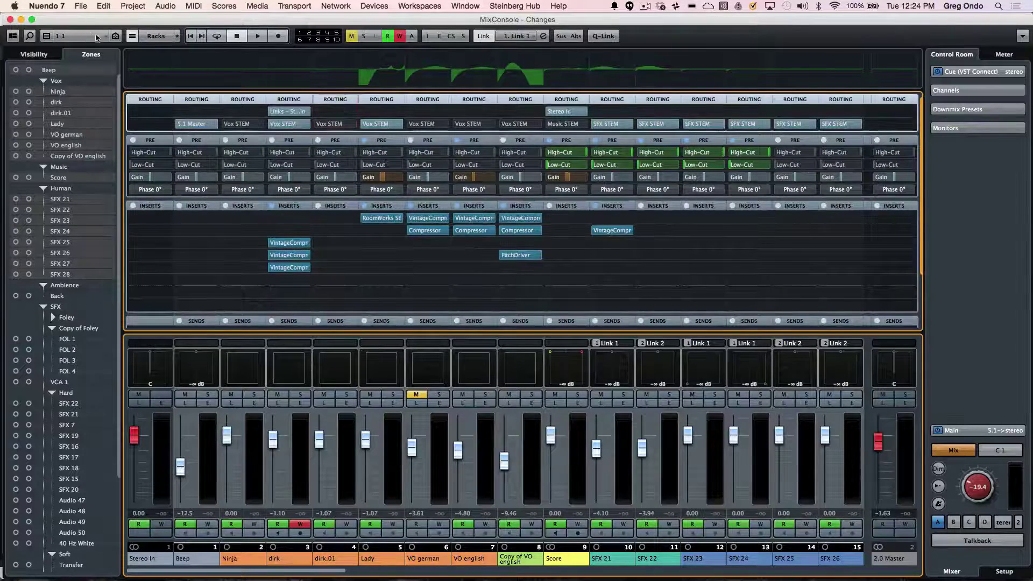
- Save this rack layout as a new MixConsole configuration named 2
click(98, 36)
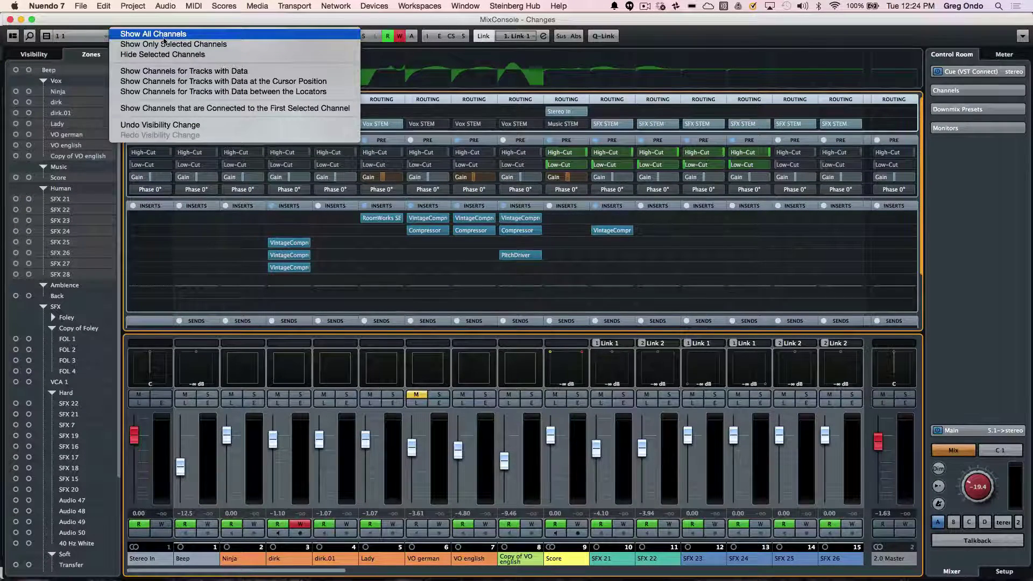
click(81, 37)
click(82, 36)
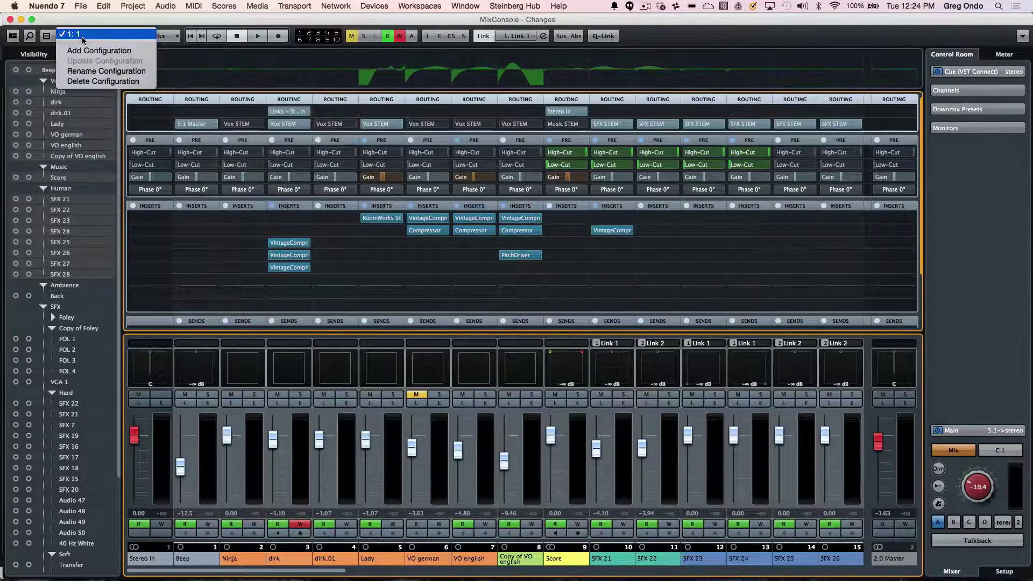
click(91, 51)
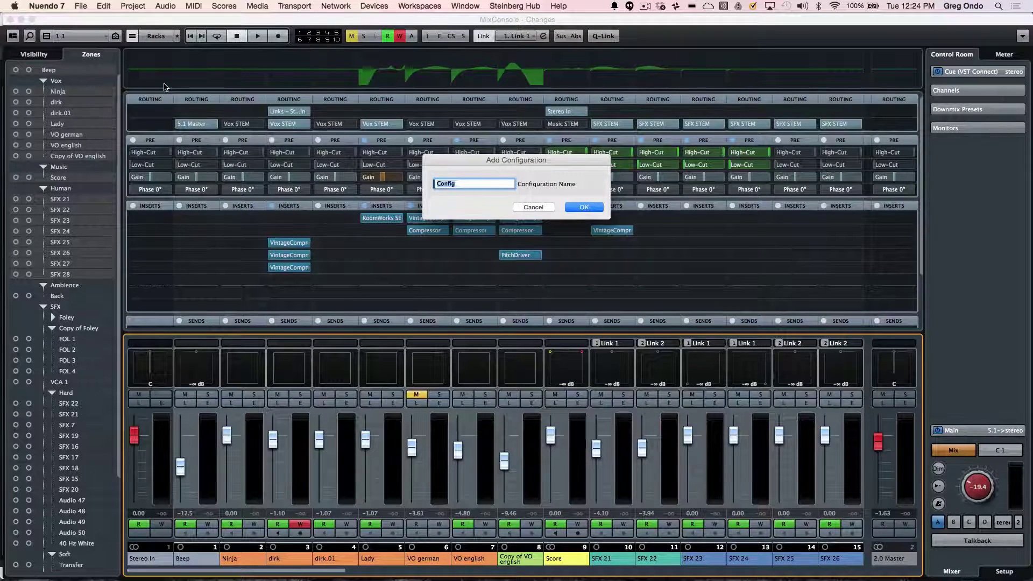
text(2)
key(Return)
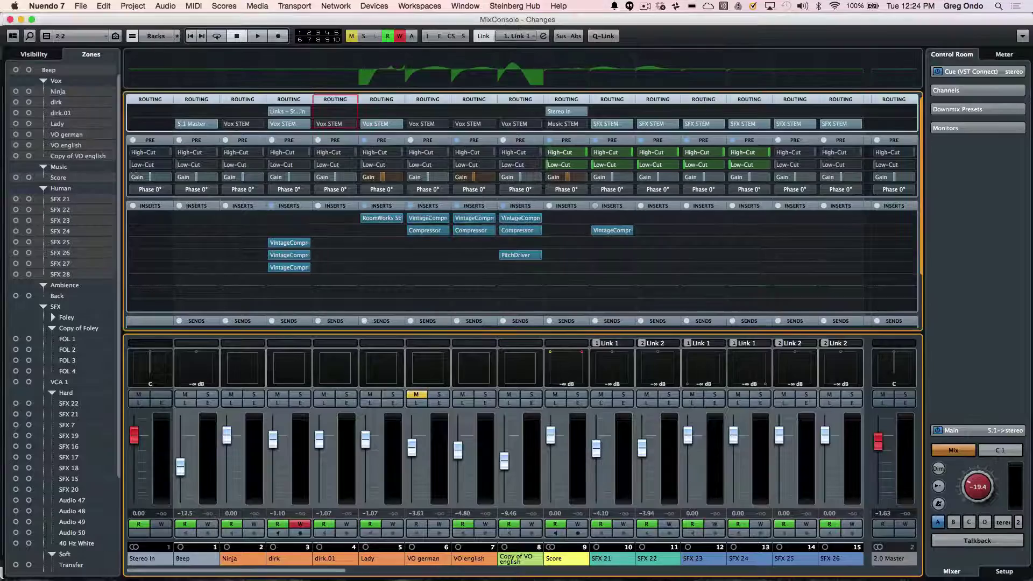
- Switch to configuration 1 to compare, then back to configuration 2
click(97, 42)
click(88, 27)
click(87, 40)
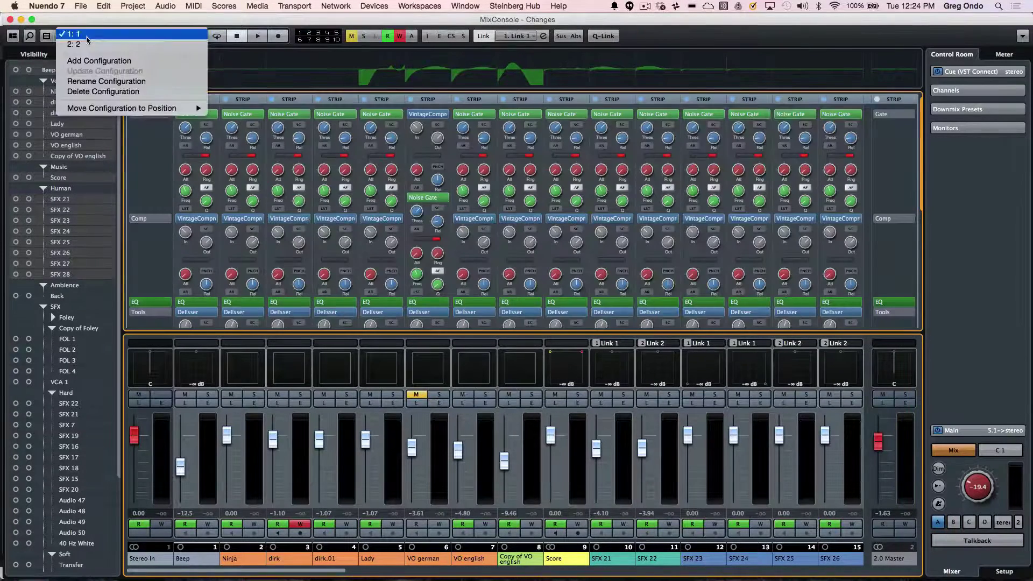
click(101, 46)
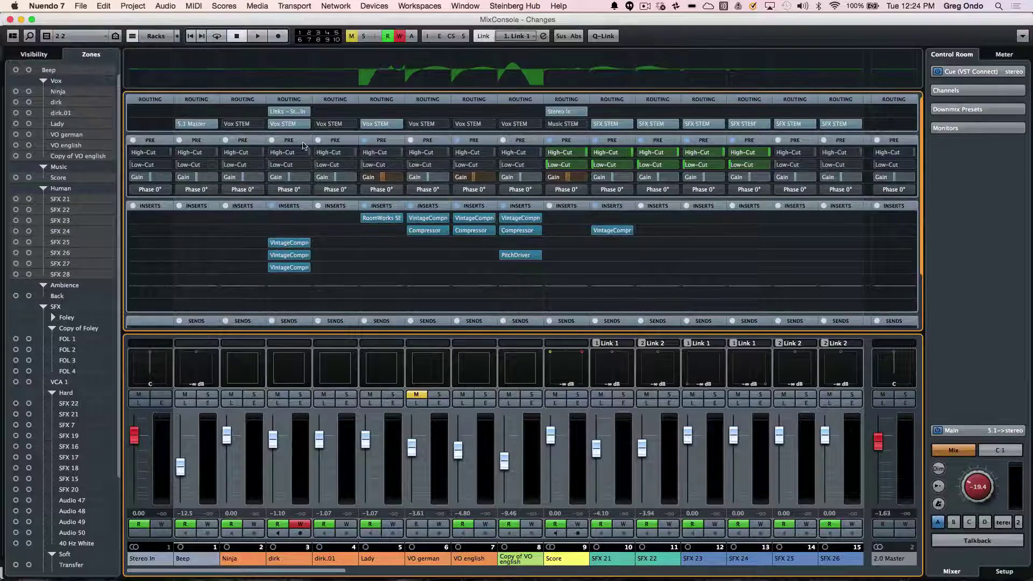
- Add the Channel Strip rack to the visible racks
click(156, 38)
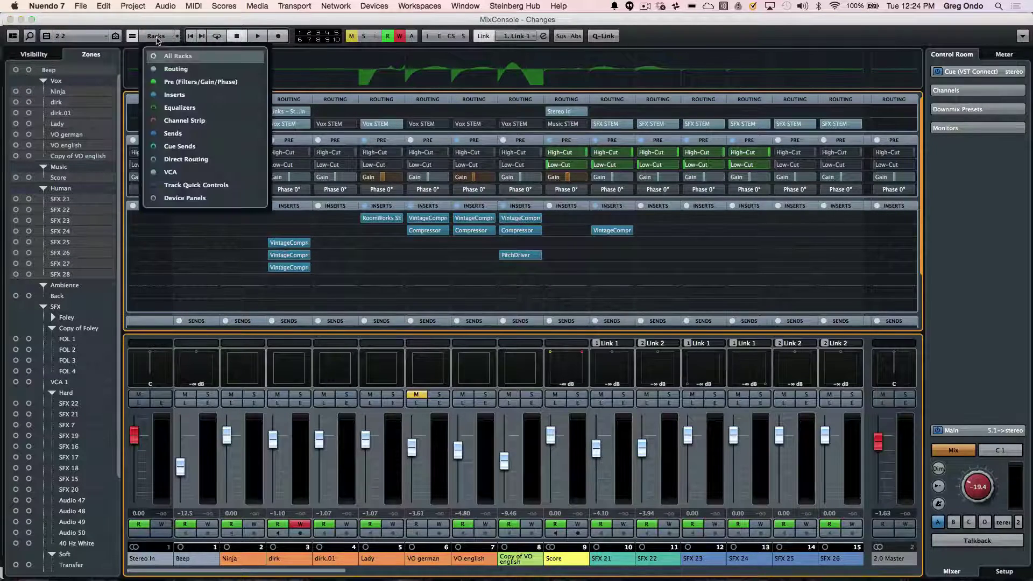
click(171, 66)
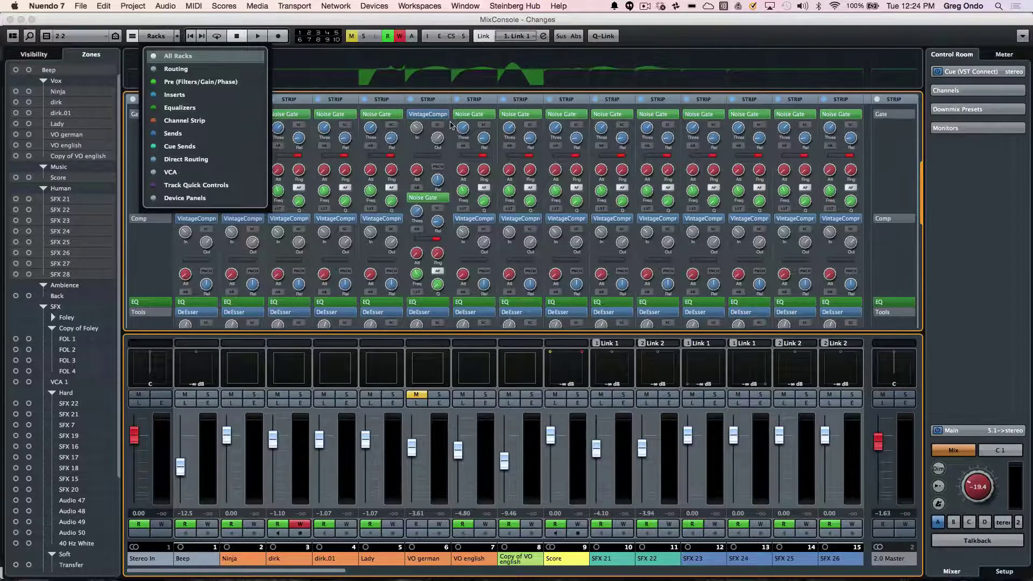
click(339, 104)
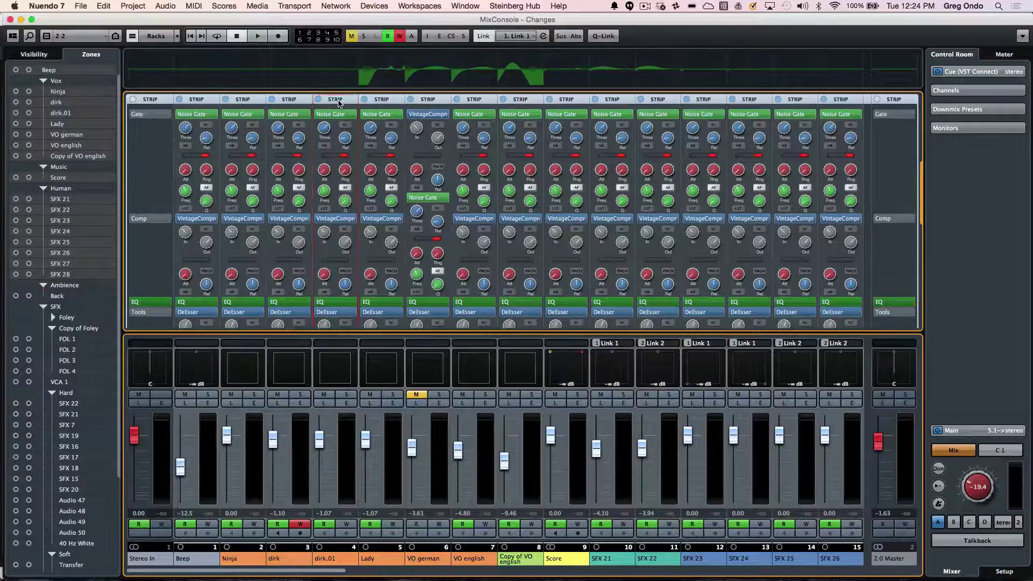
- Collapse the Channel Strip rack and expand the Sends rack to reveal send slots
click(335, 99)
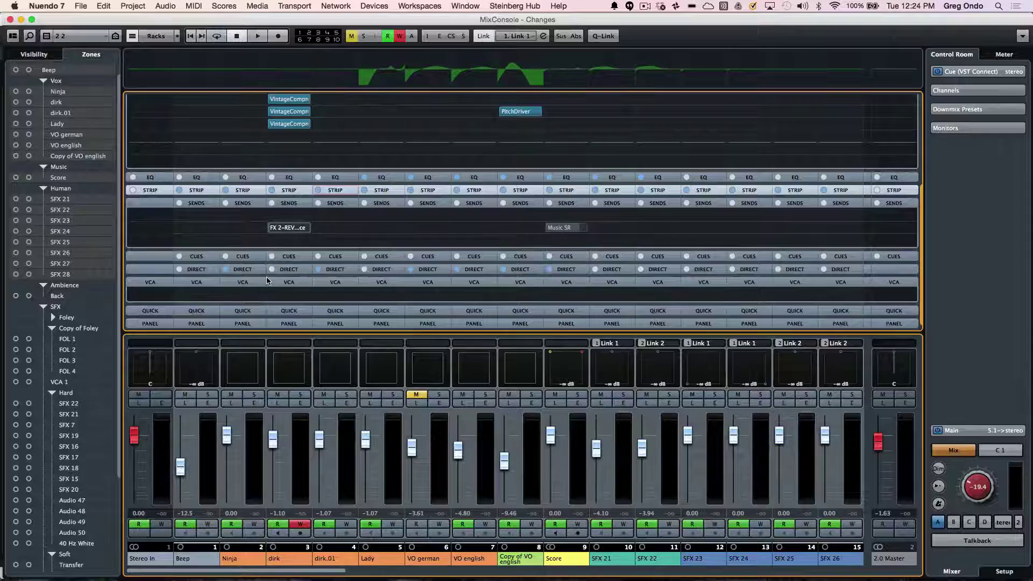
click(242, 207)
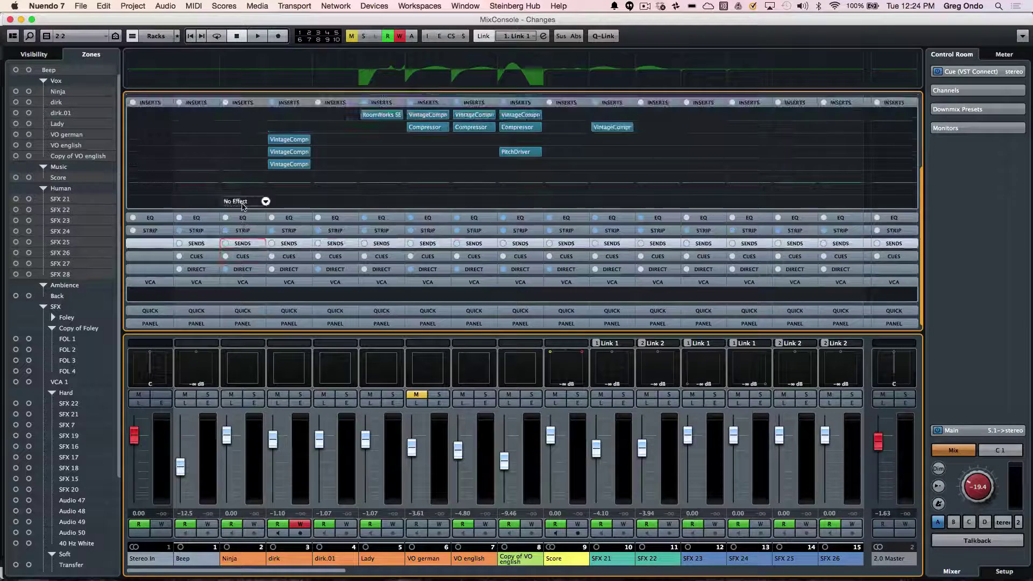
click(243, 245)
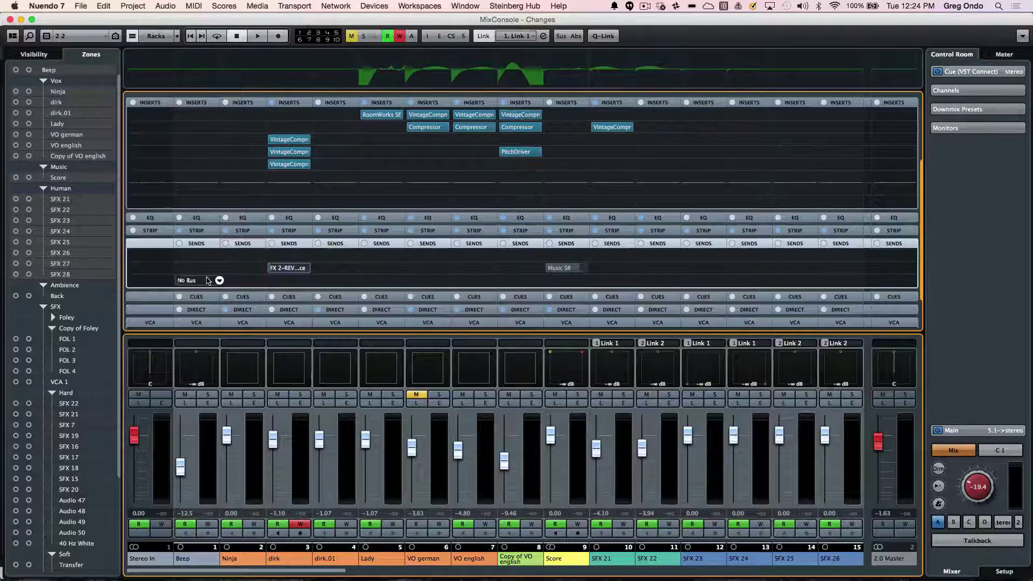
- Begin adding an FX channel to an empty send 3 slot, then cancel
right_click(207, 280)
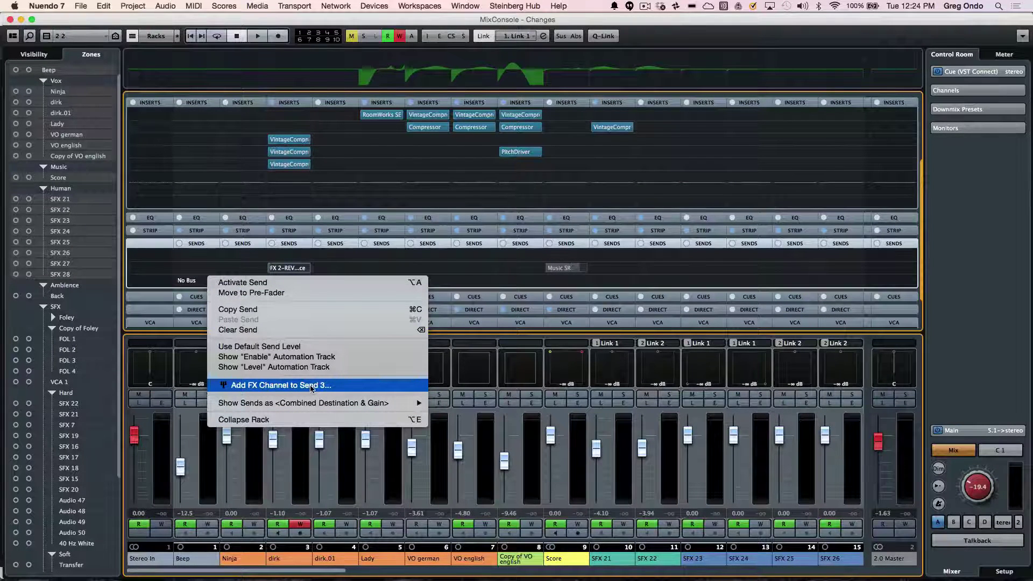
click(325, 386)
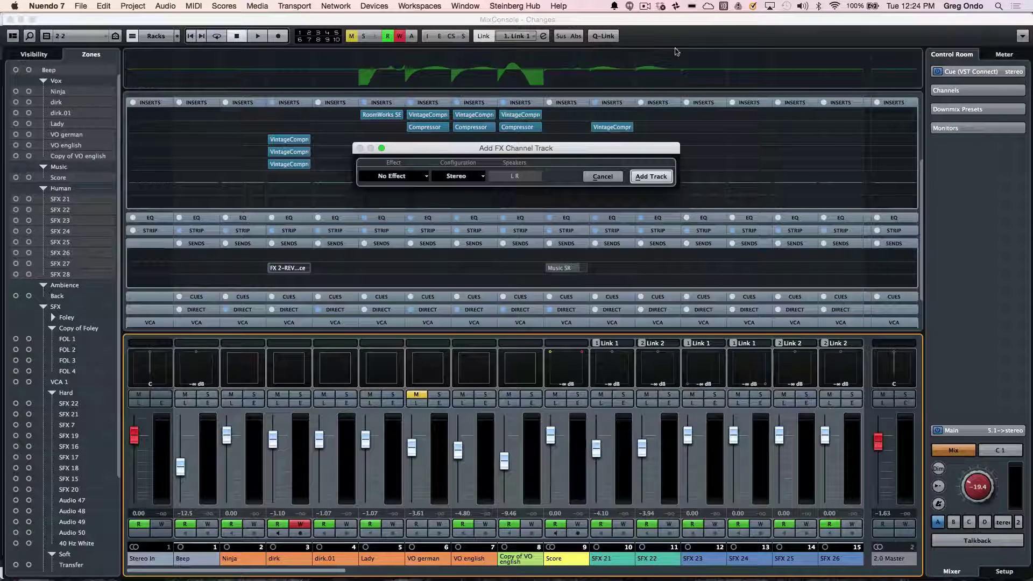
click(651, 176)
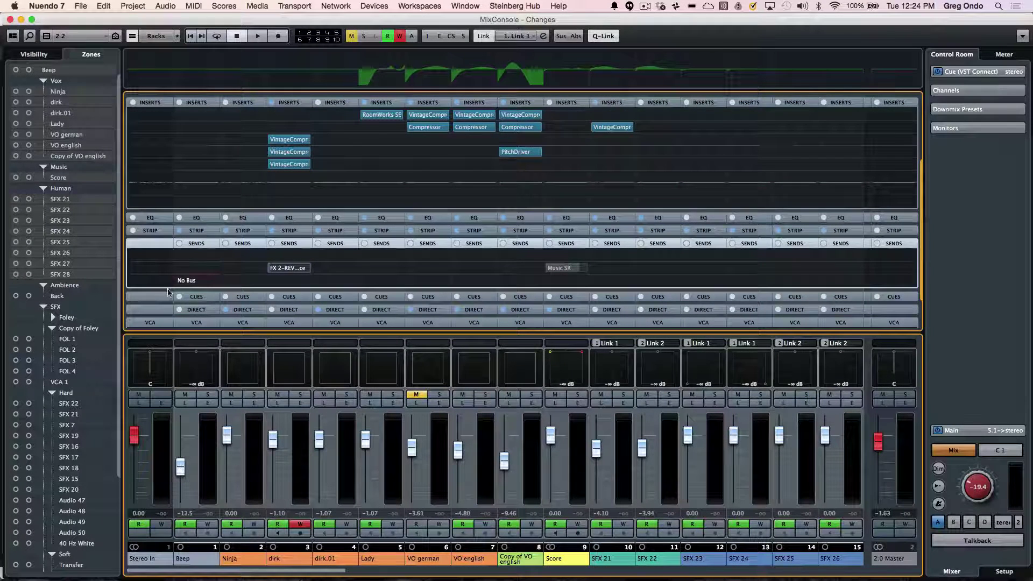
mouse_move(208, 285)
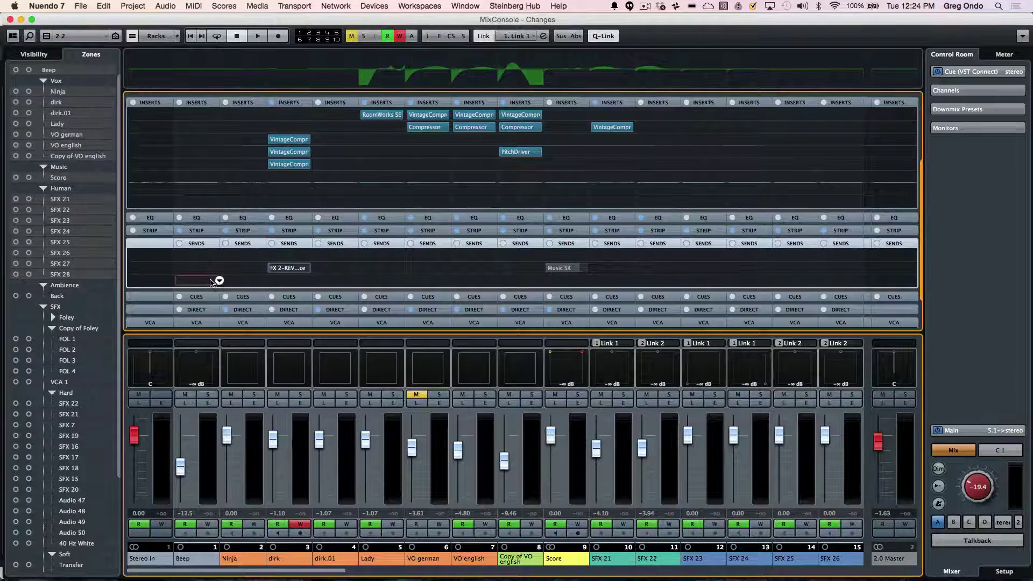
- Create a REVerence FX channel on send 3 and set every channel's FX 3-REV send to -8.98 dB
right_click(205, 281)
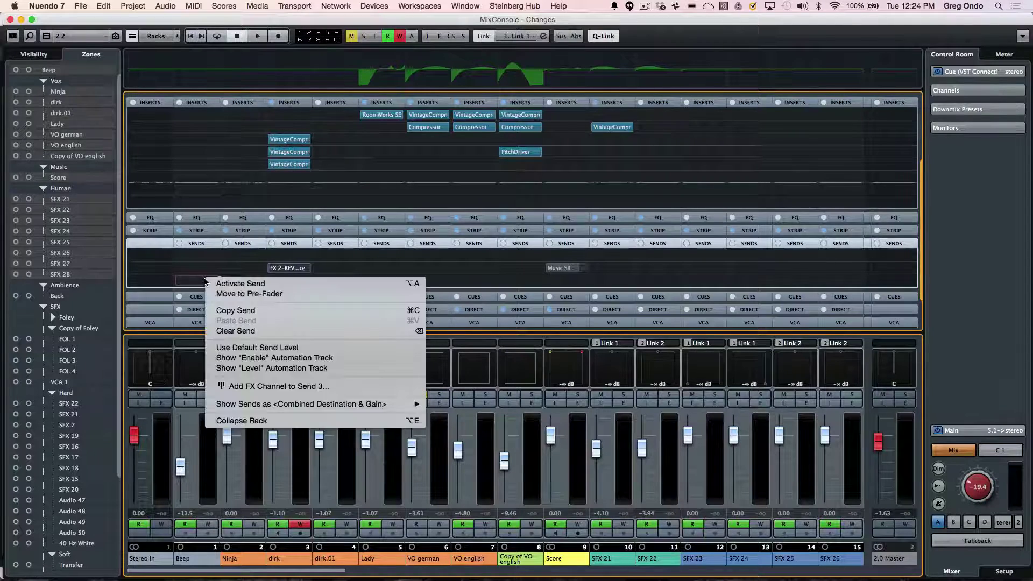
click(306, 386)
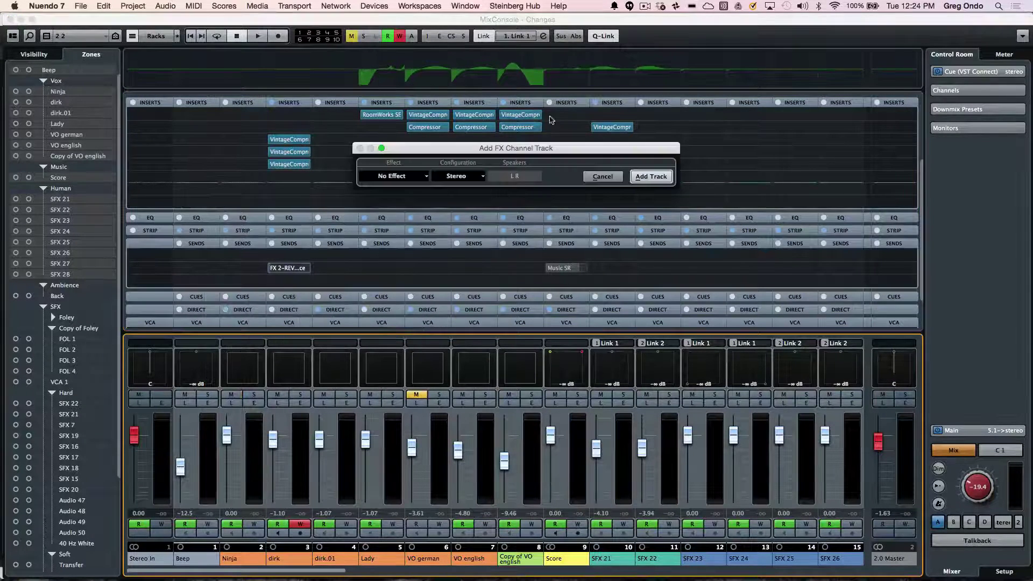
click(393, 177)
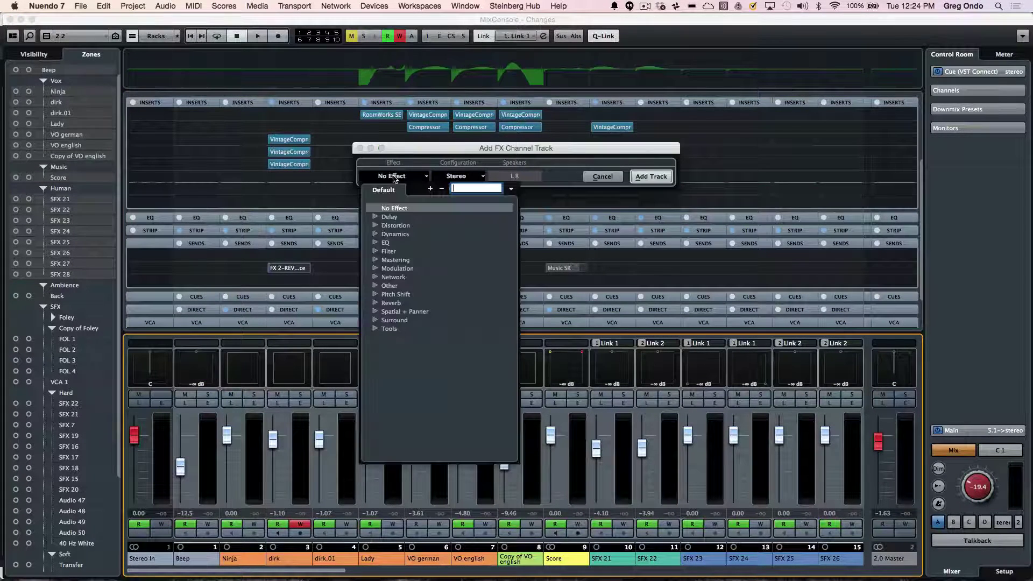
click(380, 304)
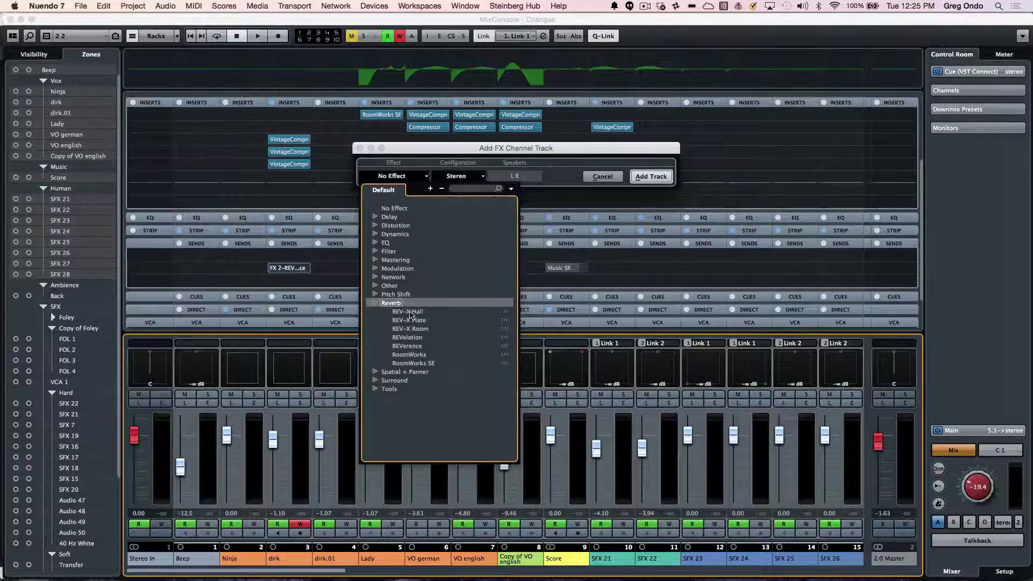
click(418, 348)
click(635, 183)
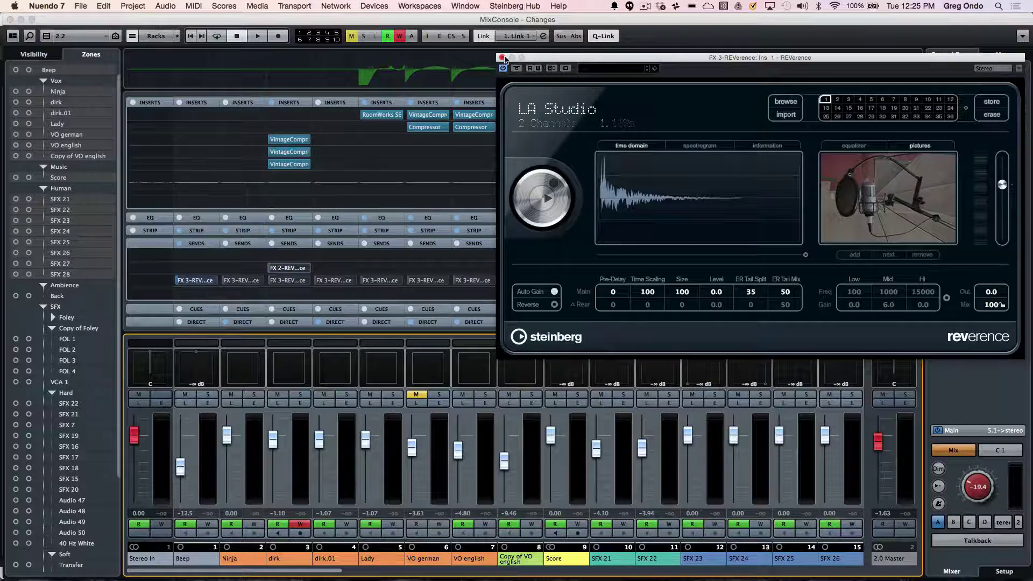
click(501, 57)
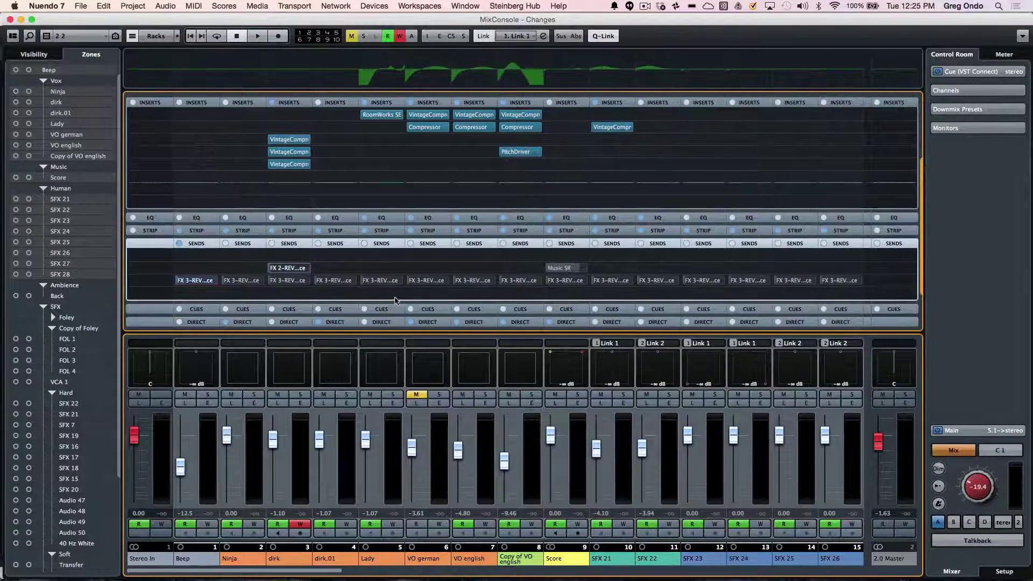
mouse_move(501, 284)
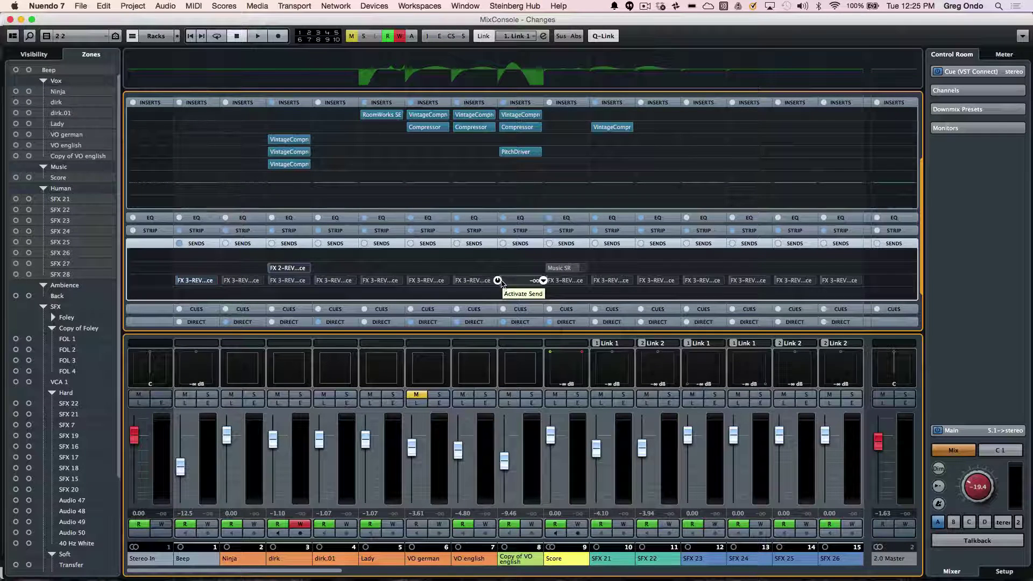
drag(508, 284, 524, 283)
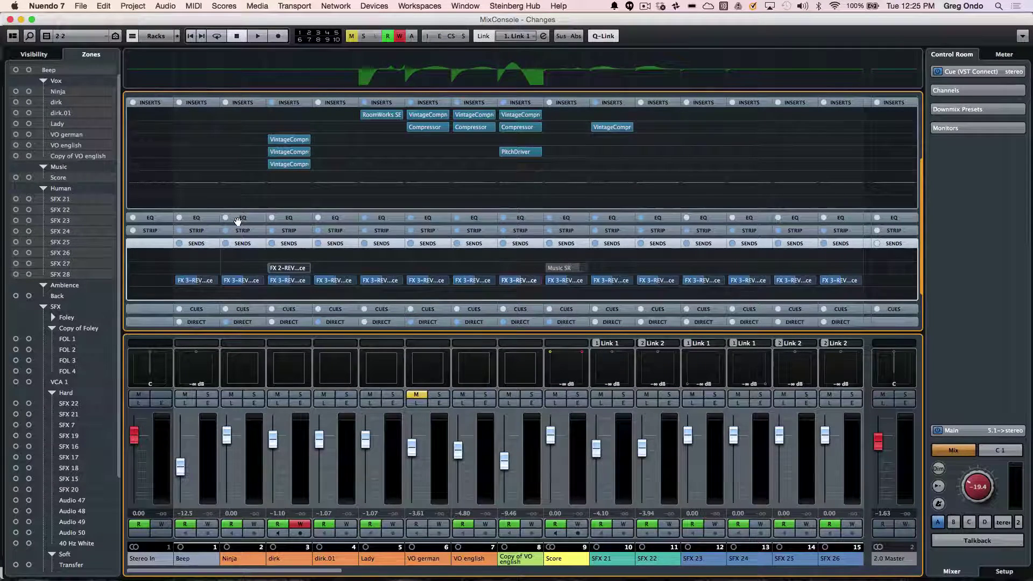
- Create a stereo group channel, Group 5, for the selected Lady channel
click(393, 441)
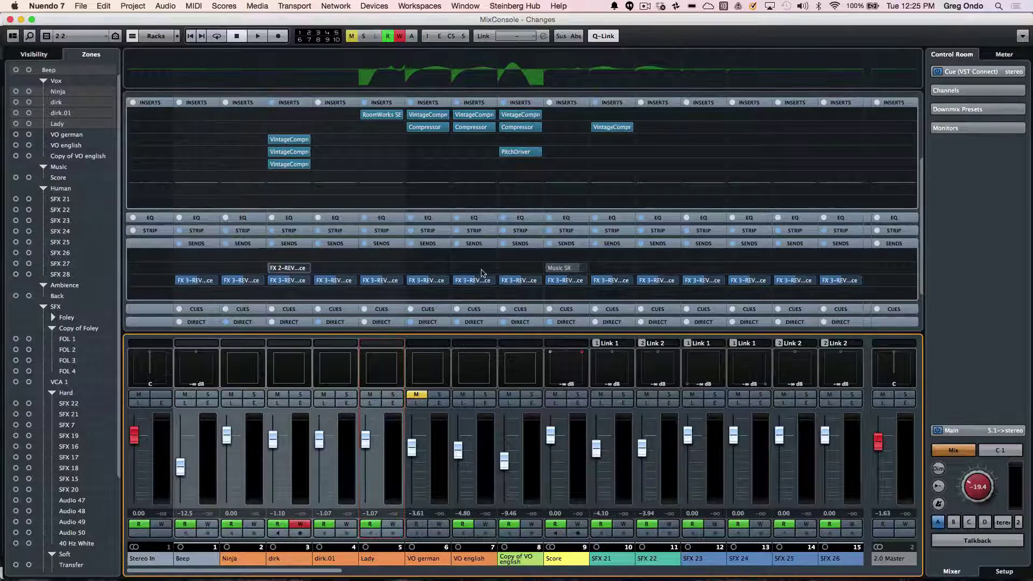
right_click(393, 449)
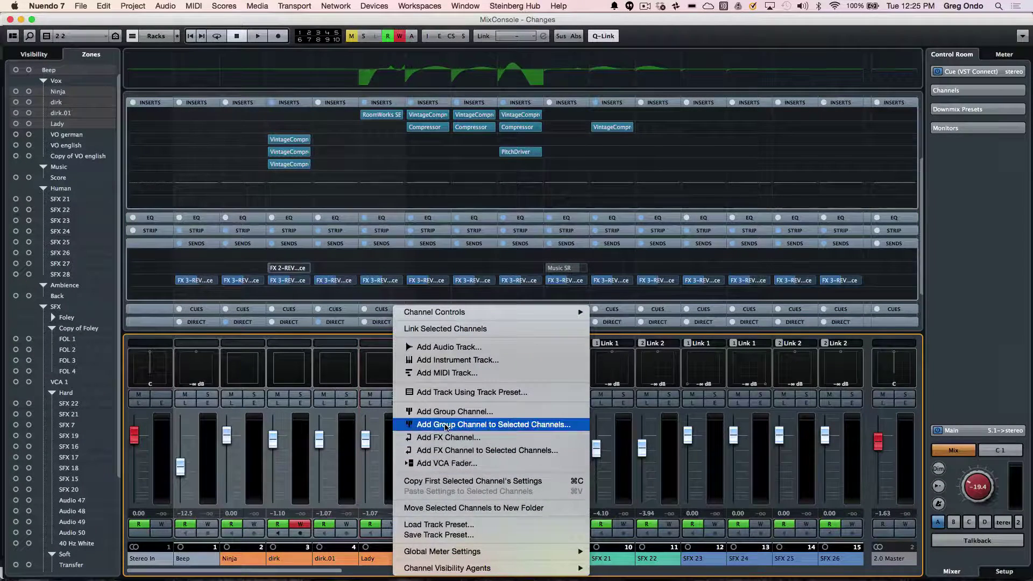
click(445, 424)
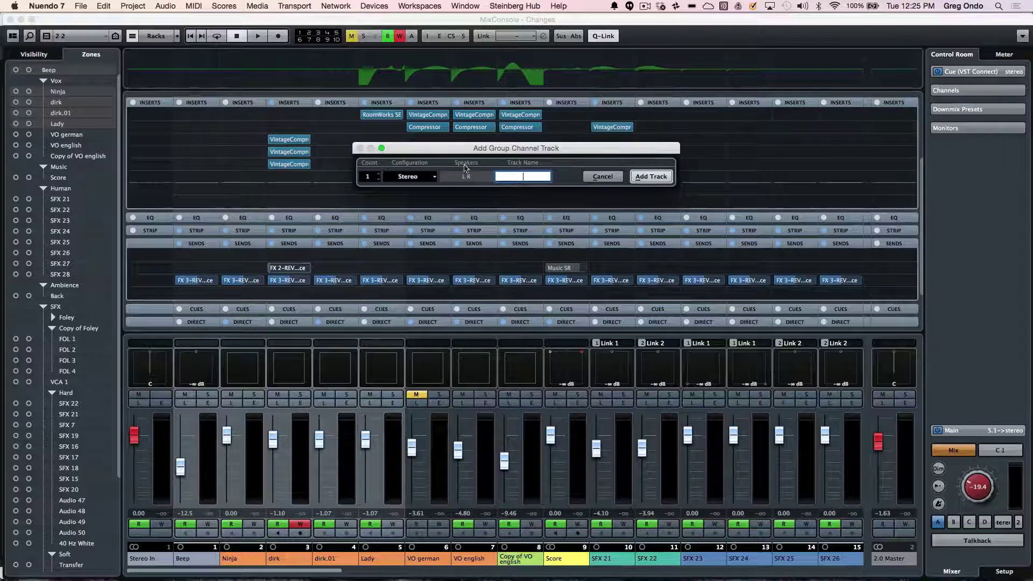
click(432, 178)
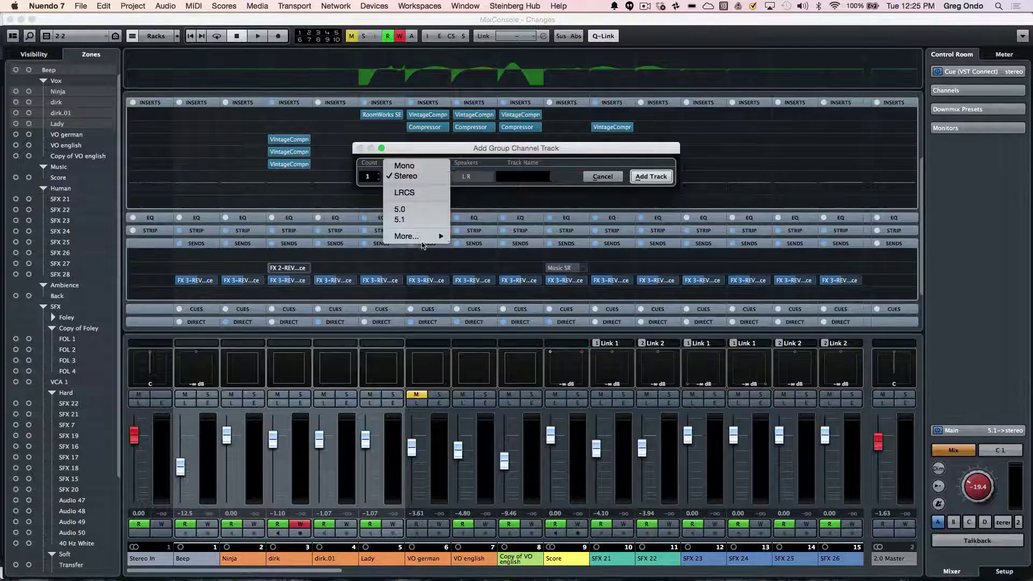
mouse_move(424, 238)
click(417, 153)
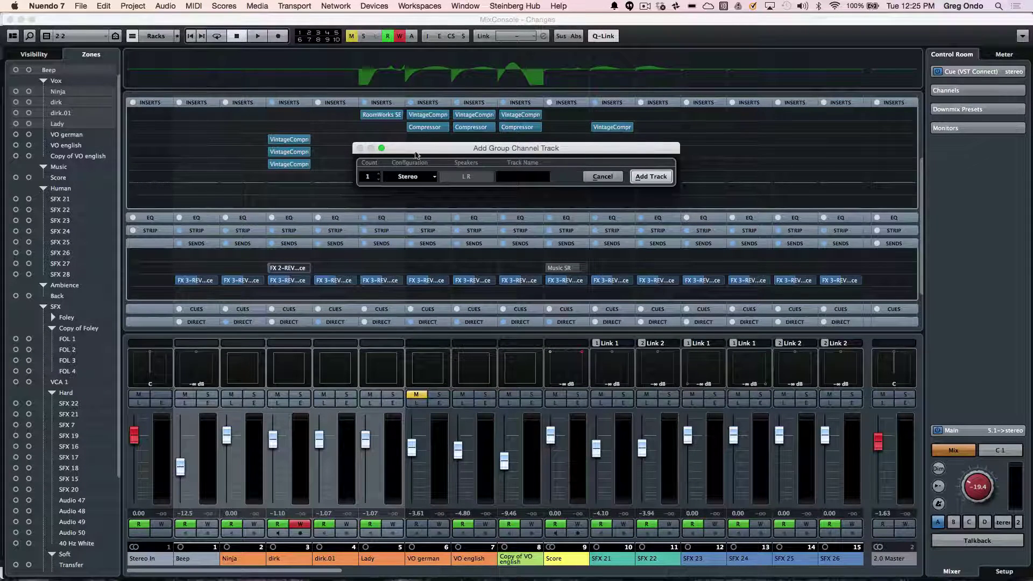
click(652, 177)
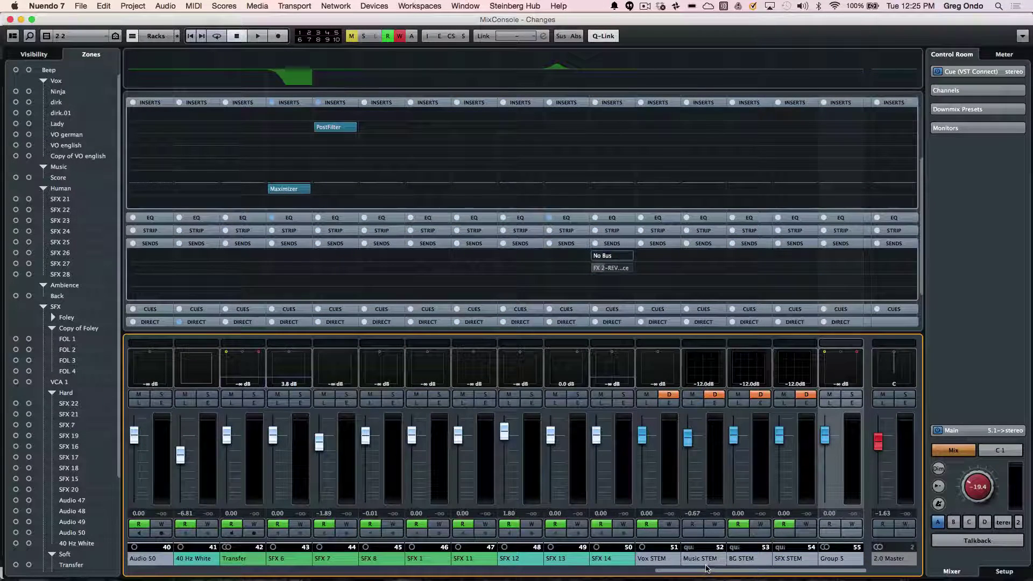
- Select the FOL 3 channels, test-pull the linked FOL 2 fader down, then undo it
drag(702, 573, 459, 570)
scroll(459, 547, left, 2)
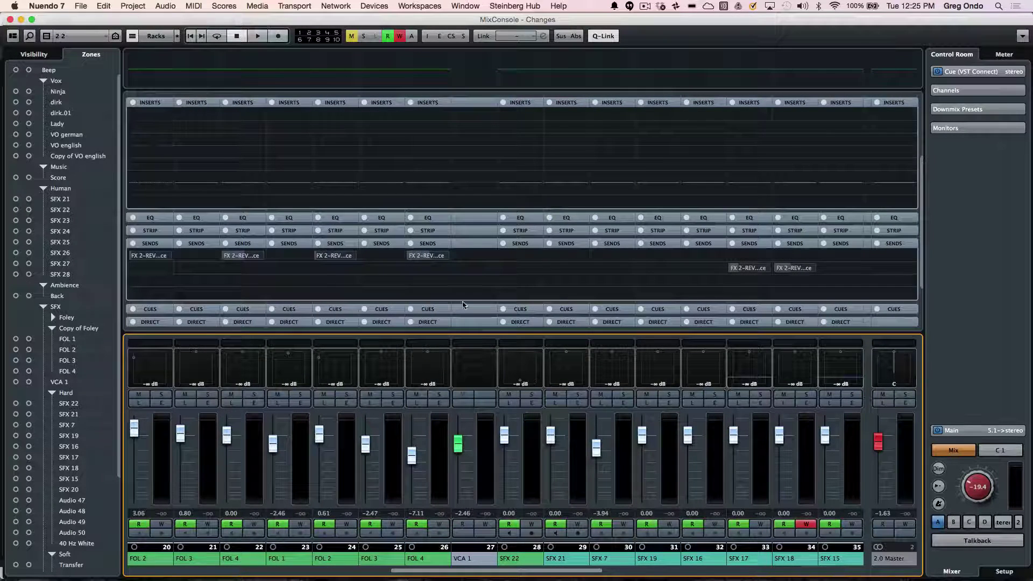
click(195, 463)
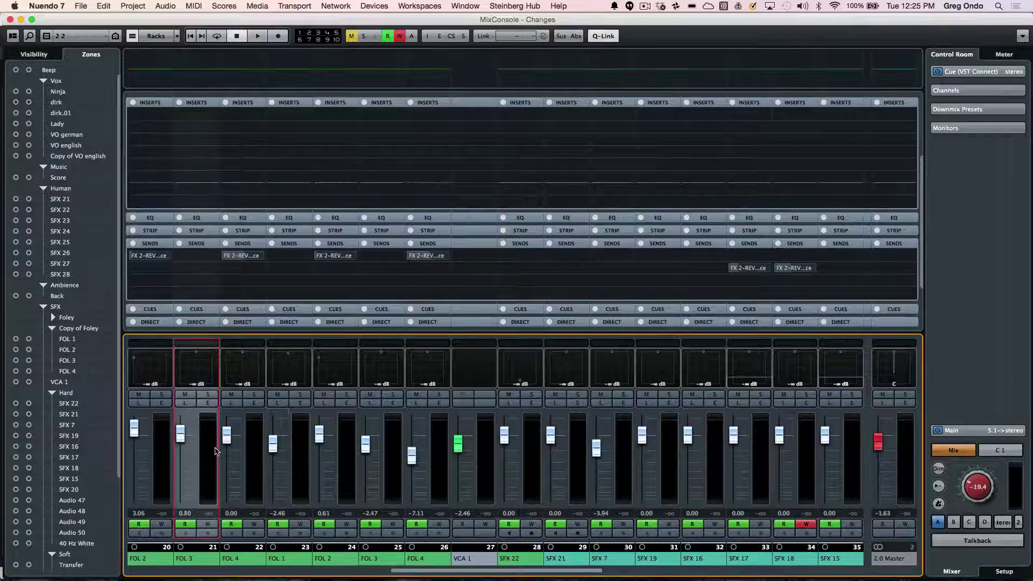
click(392, 446)
drag(324, 437, 326, 458)
key(super+z)
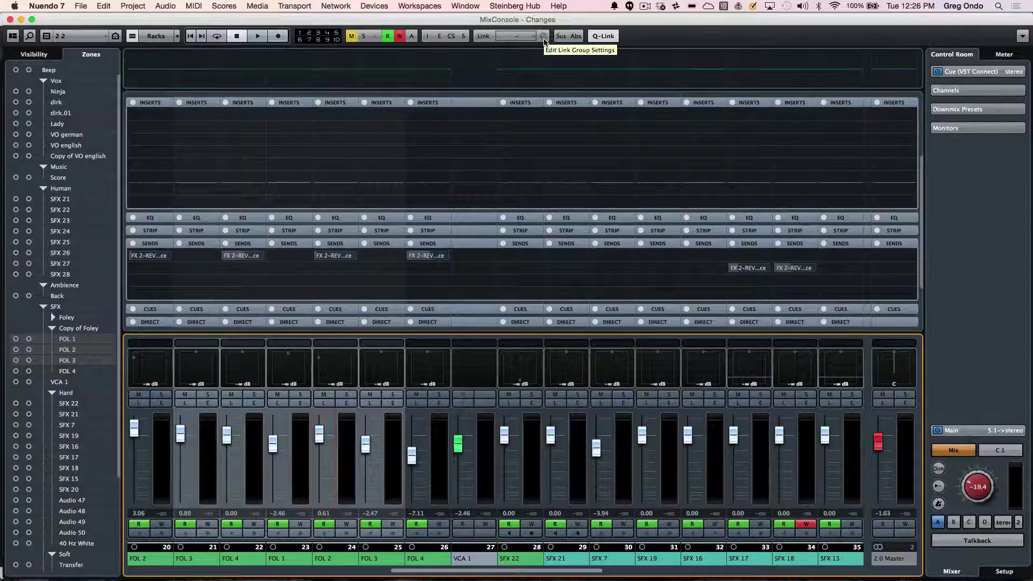
- Create a link group named 'dialog' with Sends excluded from linking
click(487, 38)
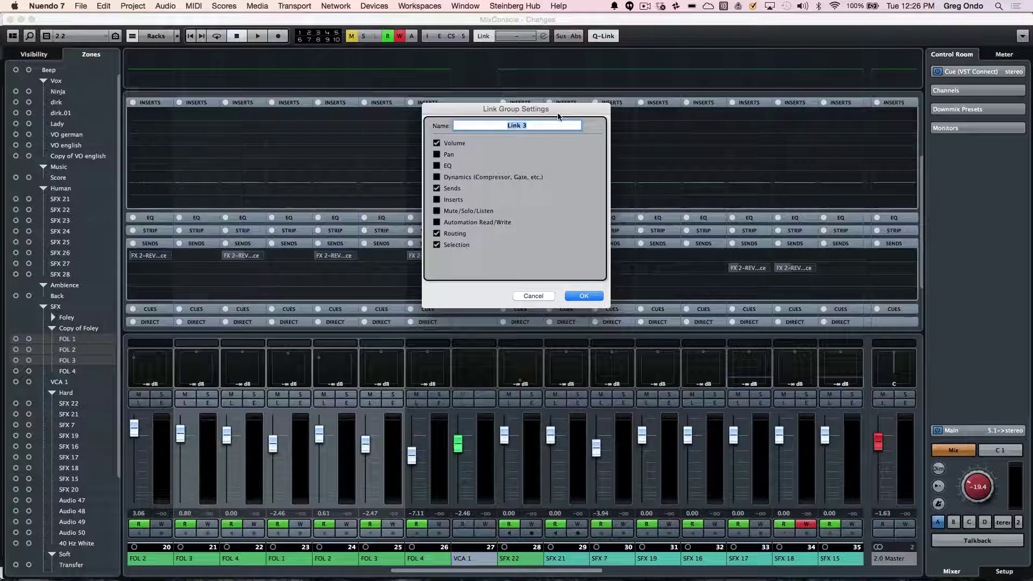
text(dialog)
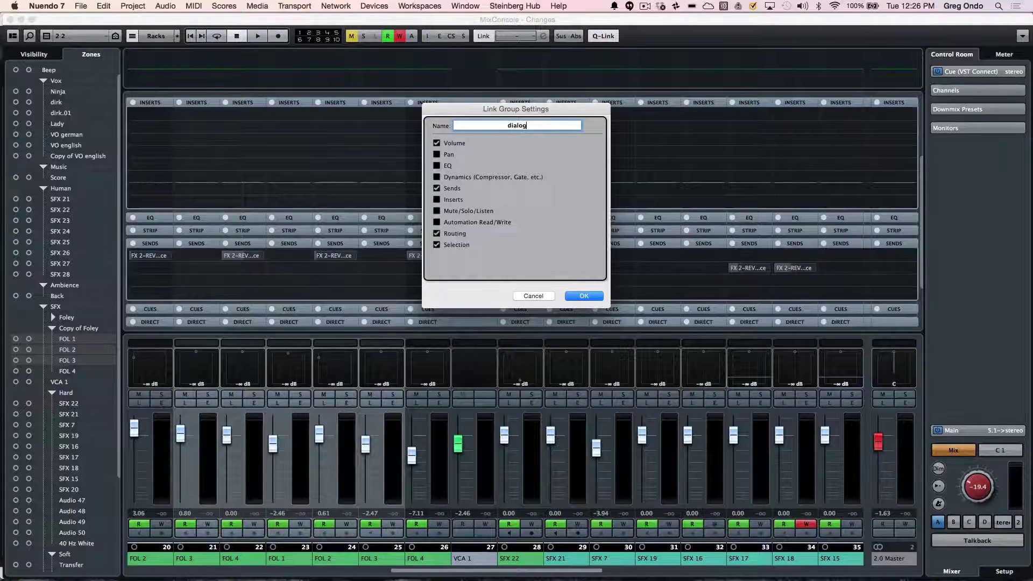
key(Return)
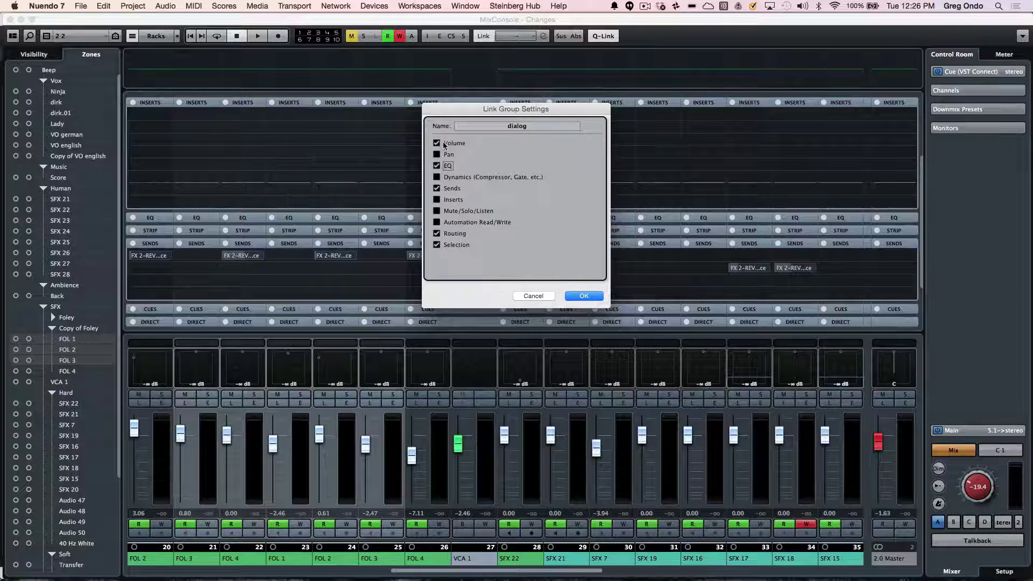
click(436, 188)
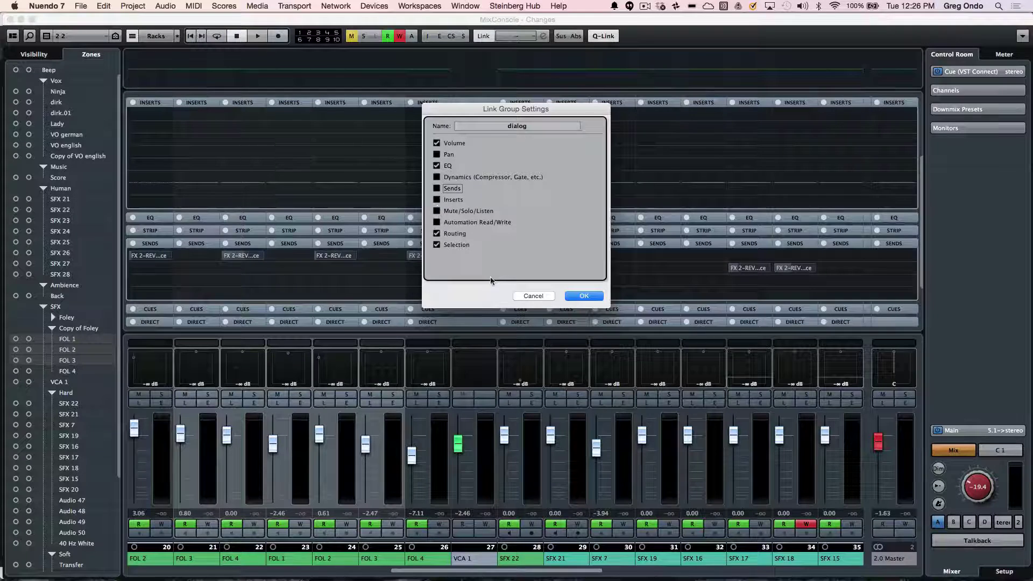
click(574, 296)
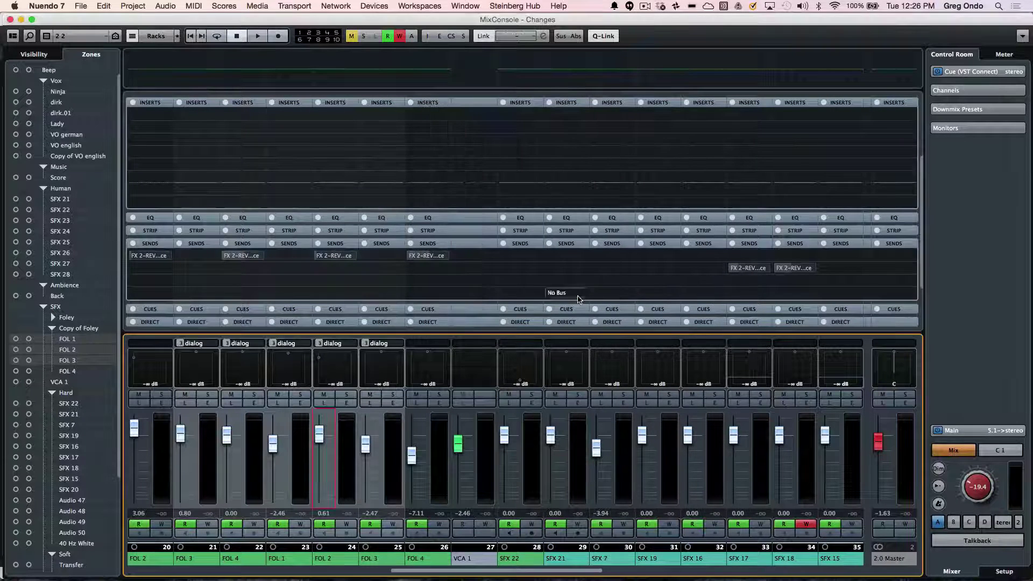
- Switch the racks to show the Cues and Direct Routing racks
click(308, 292)
click(303, 310)
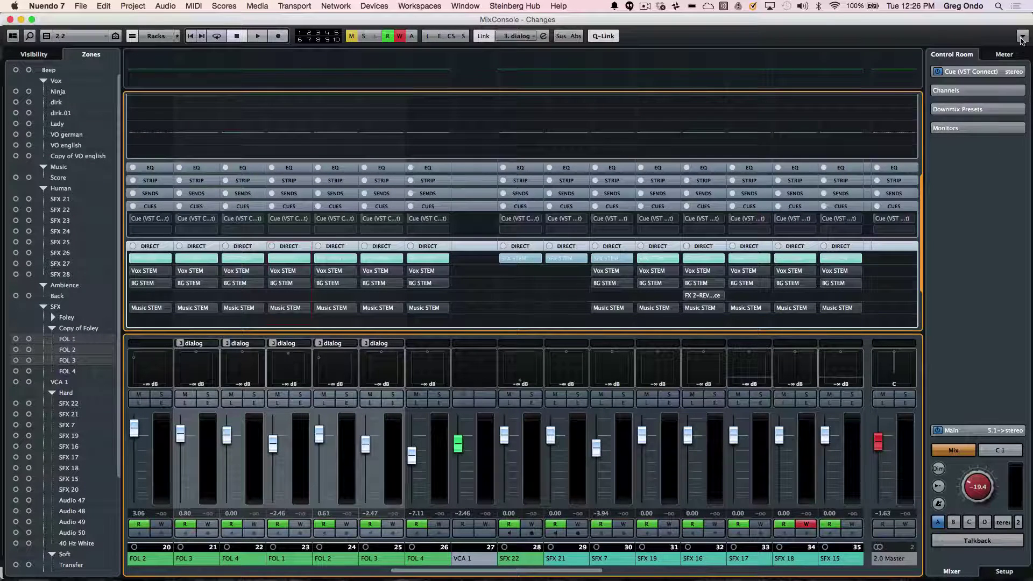
click(1021, 37)
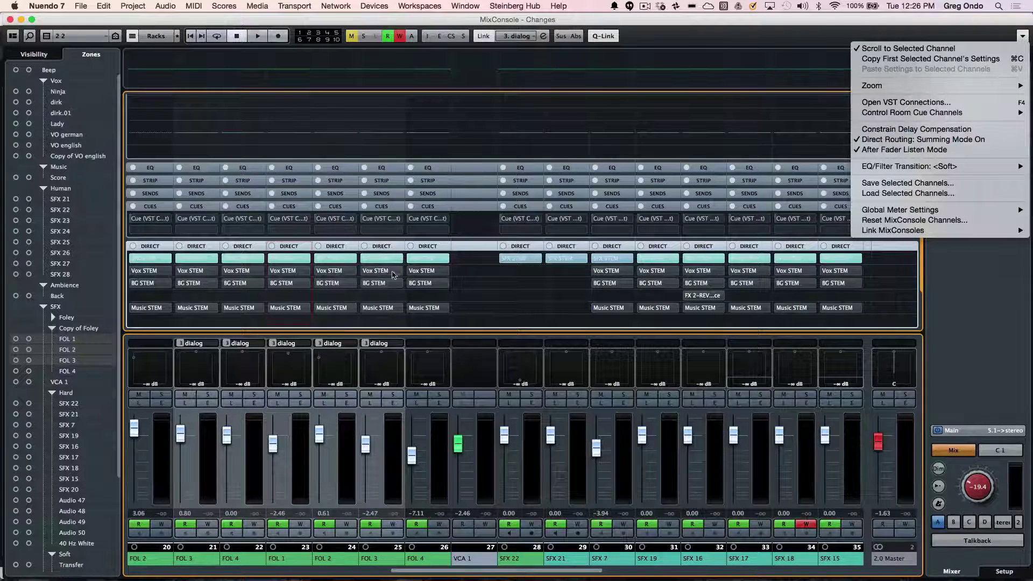
- Activate Vox STEM and BG STEM direct routing on the linked foley channels, then view the VCA rack
click(376, 284)
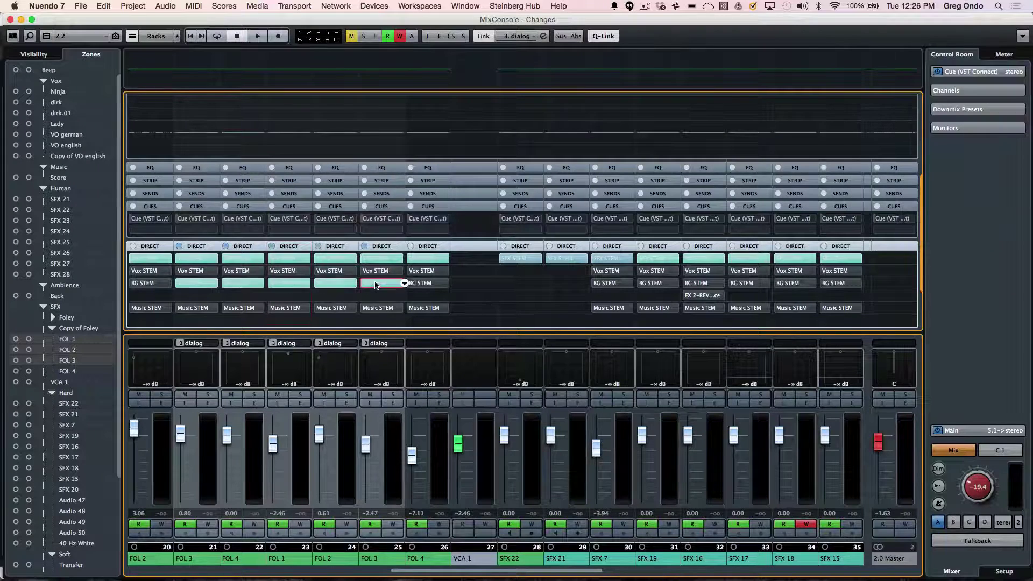
click(335, 272)
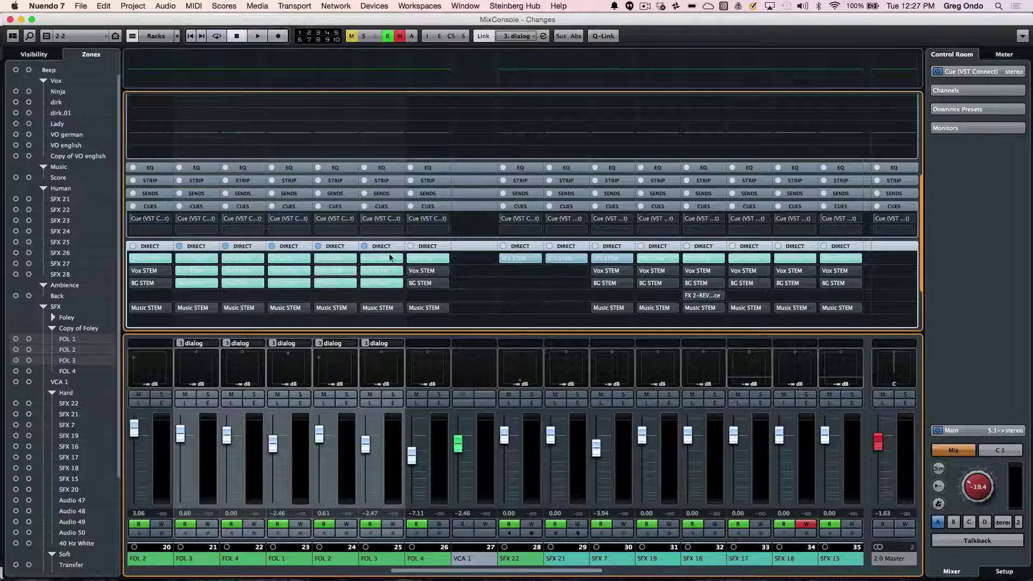
click(336, 287)
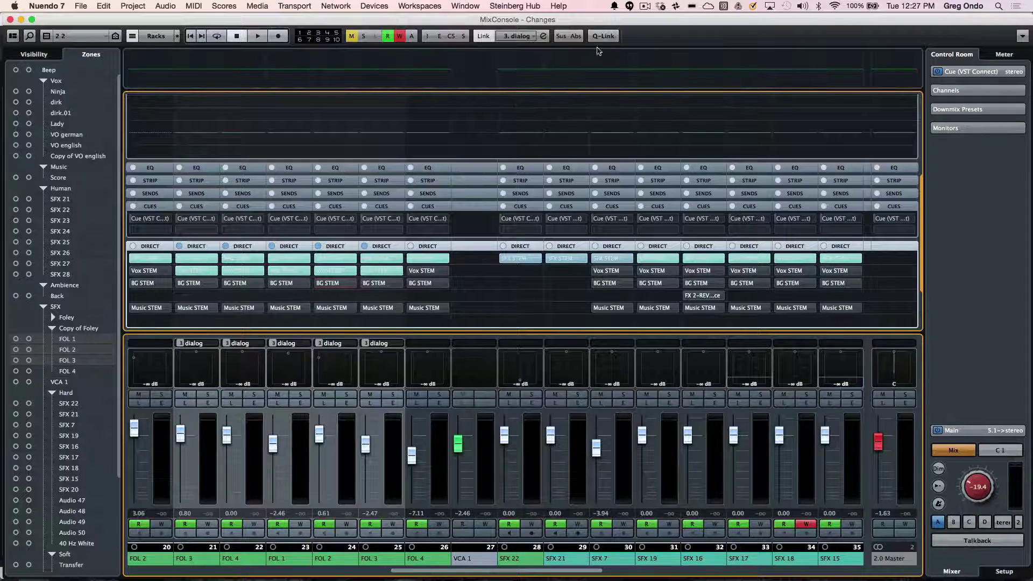
click(279, 285)
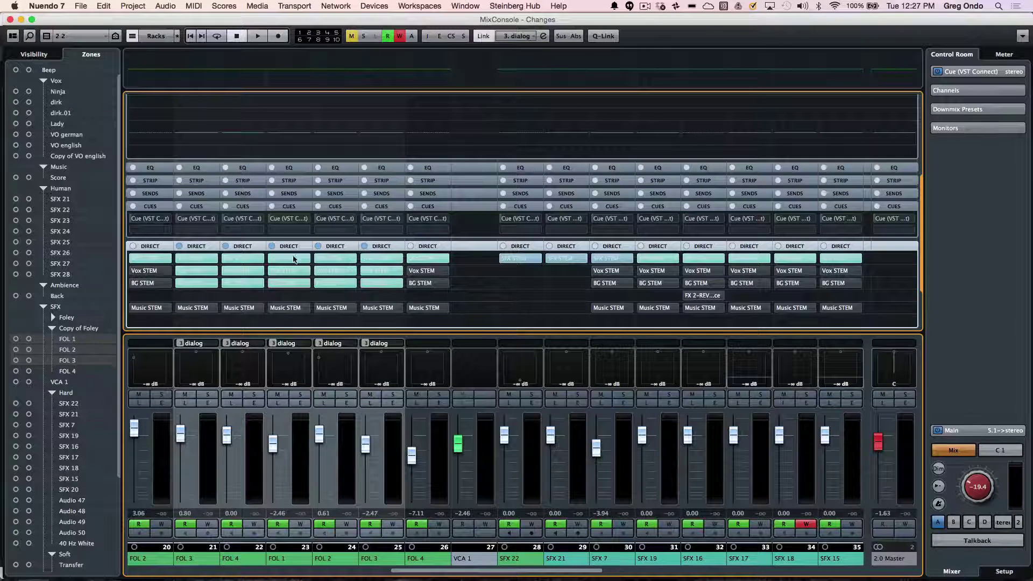
scroll(463, 272, down, 1)
scroll(463, 273, down, 3)
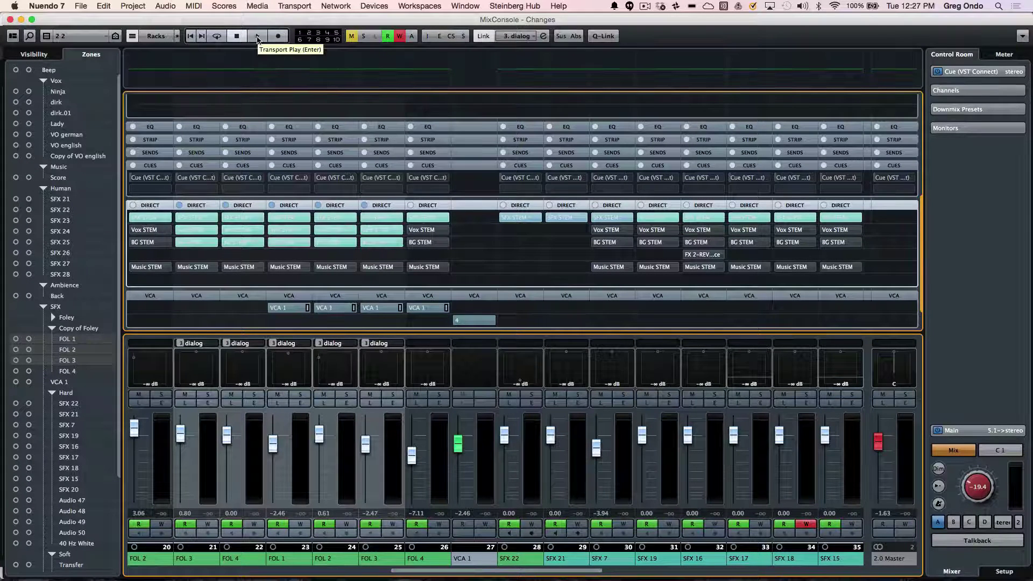
- Turn on Cycle mode and start looping playback
click(217, 37)
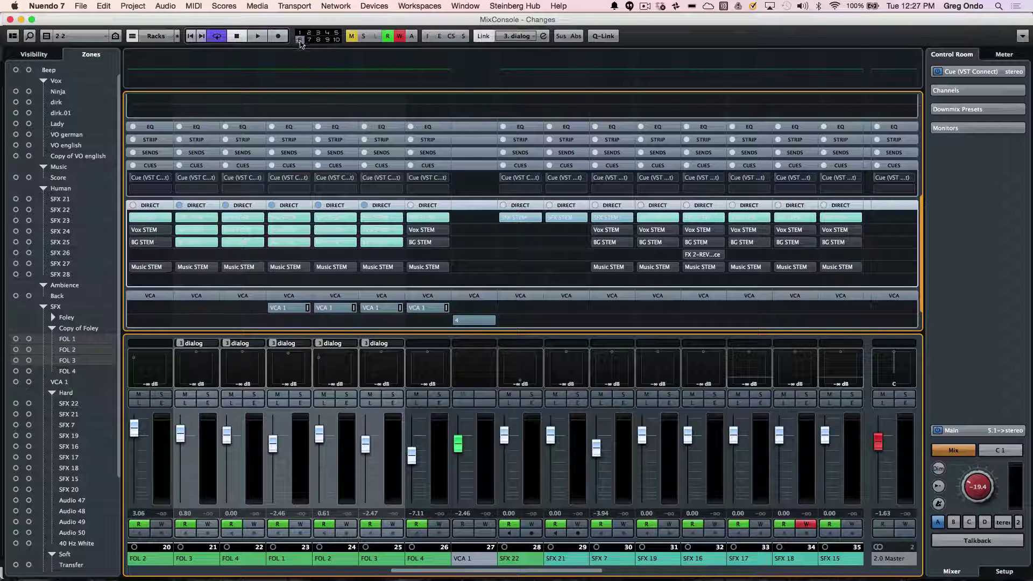
key(space)
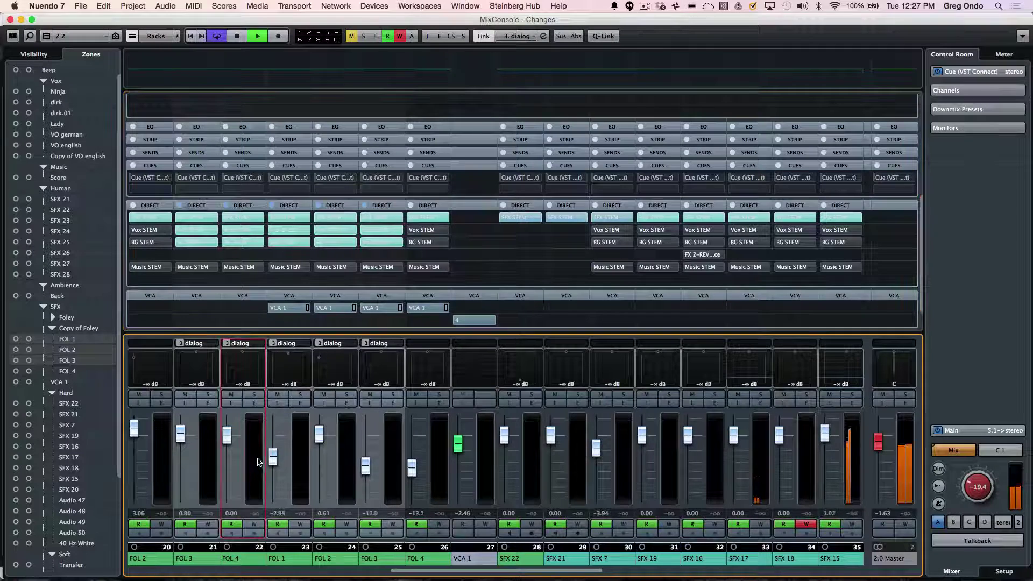
- Unlink FOL 1 and the other dialog channels from their link group
click(300, 460)
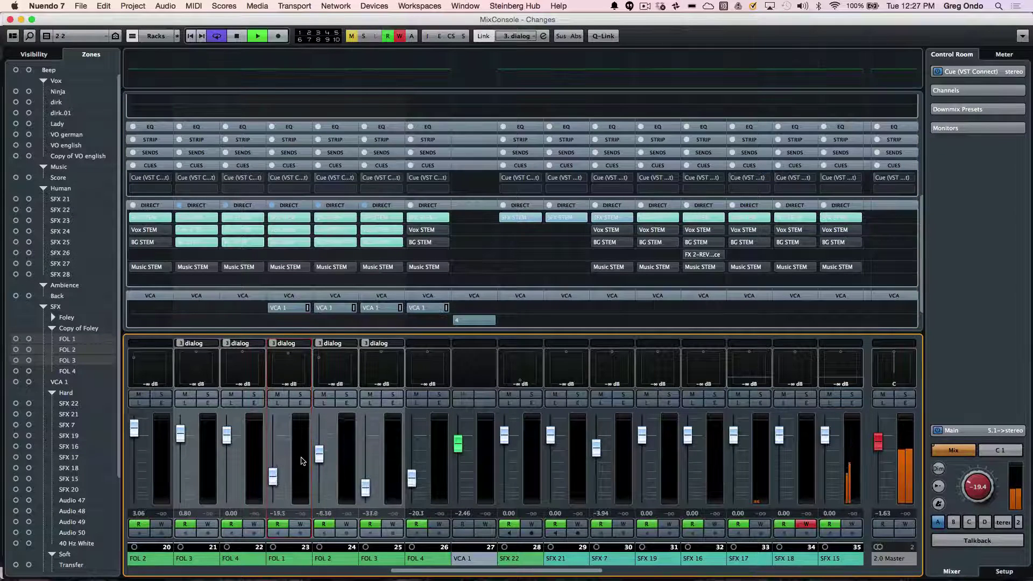
click(483, 36)
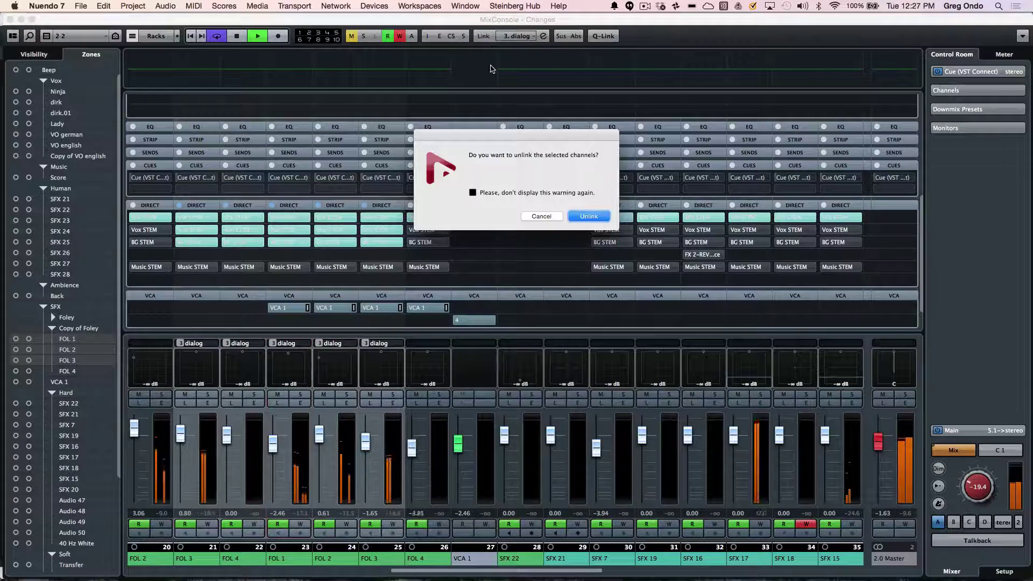
click(588, 216)
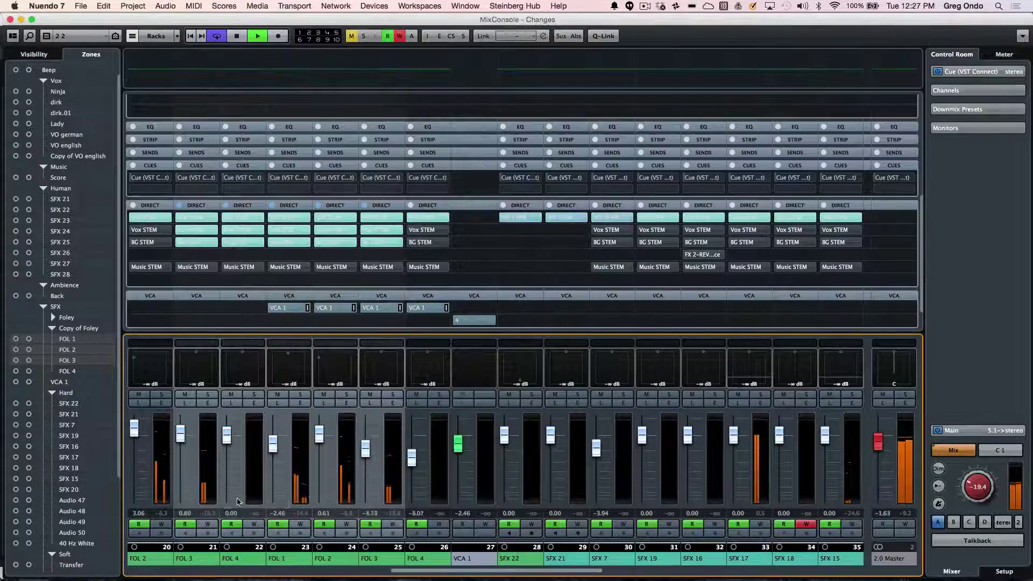
- Select the FOL channels, lower VCA 1 to -3.10 dB, and stop playback
click(299, 476)
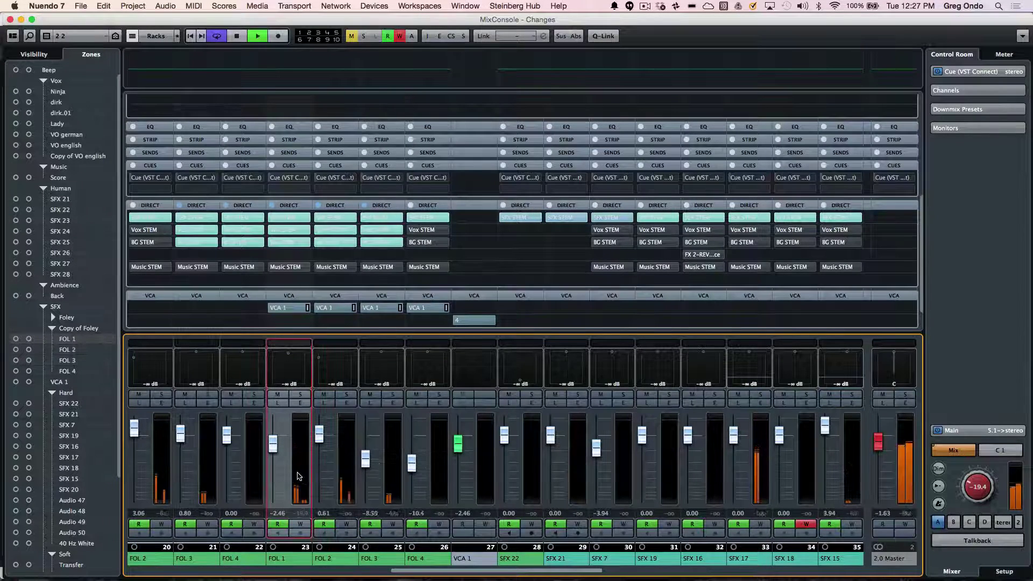
click(442, 473)
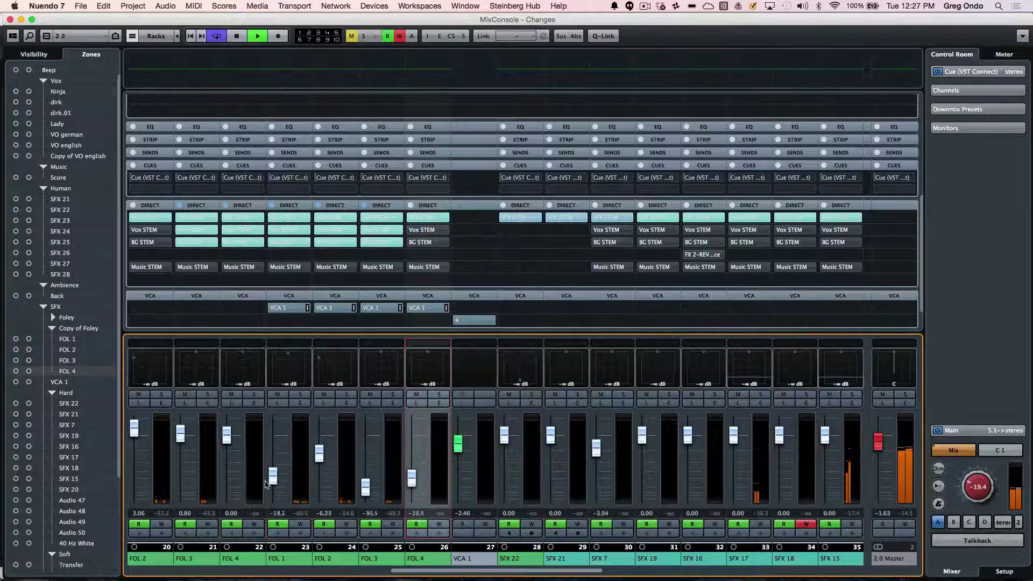
click(344, 460)
key(Left)
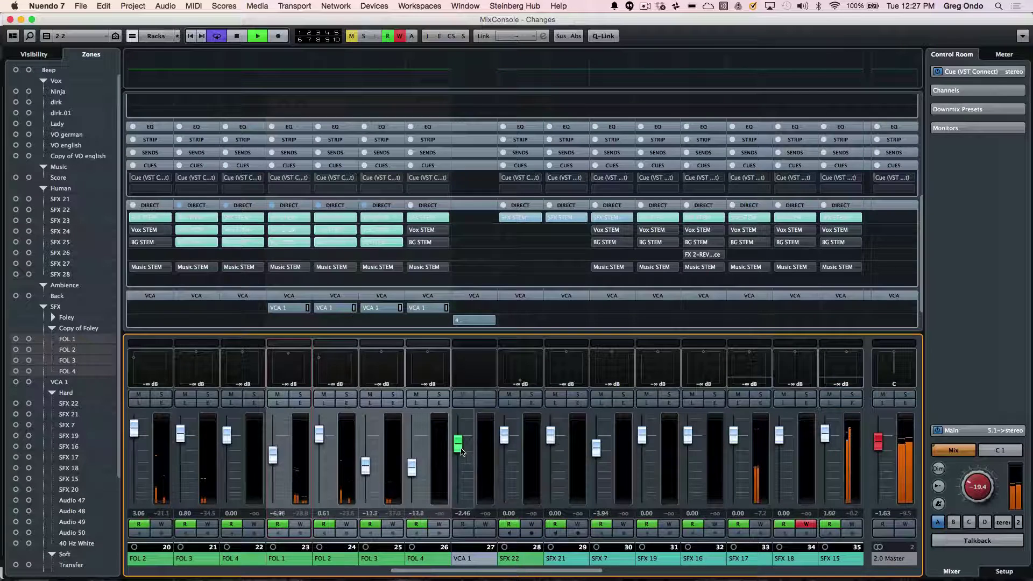
mouse_move(458, 450)
mouse_down()
mouse_move(459, 478)
mouse_move(458, 447)
mouse_up()
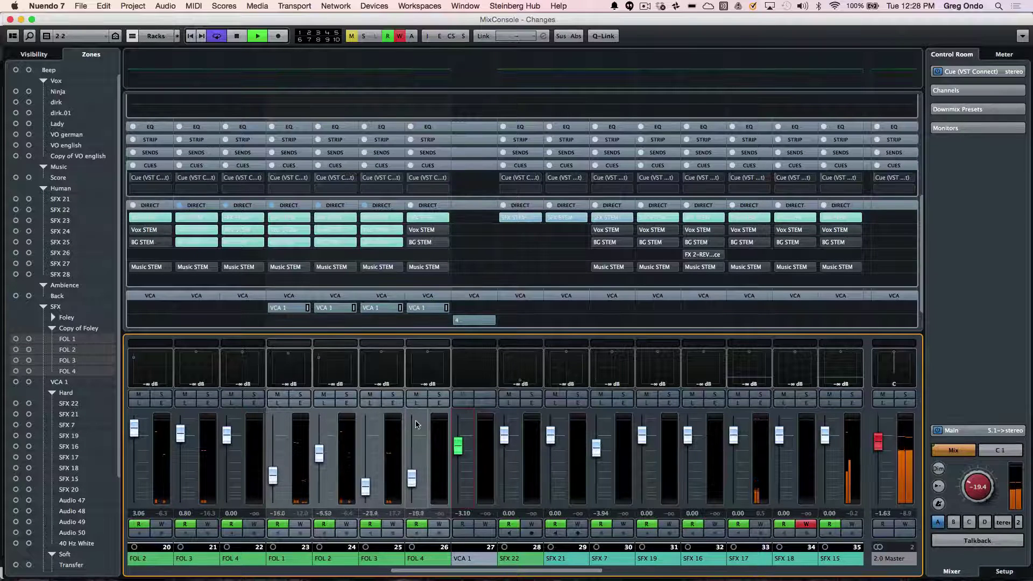
key(space)
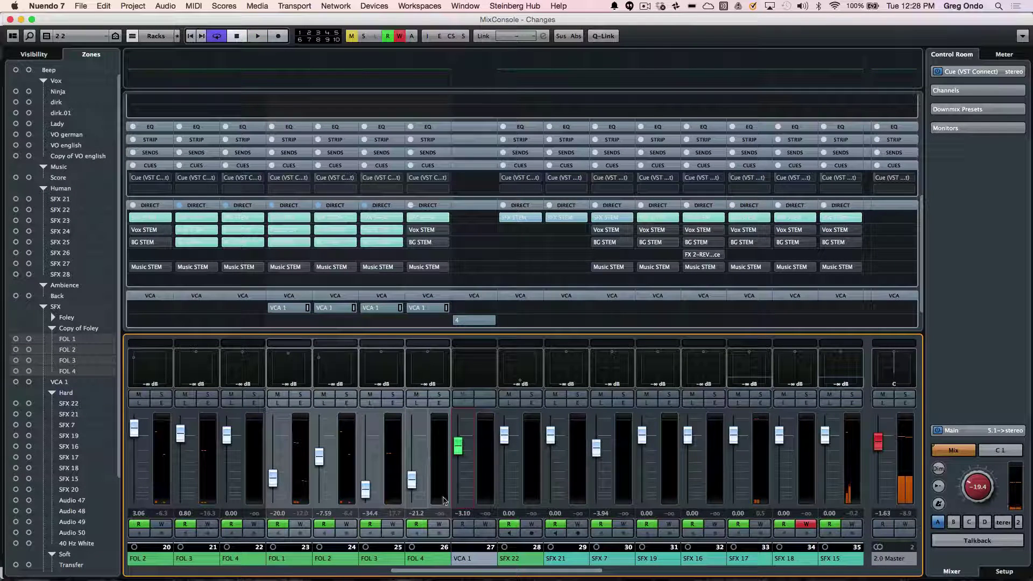
- In FOL 4's channel settings, enable Noise Gate, VintageCompressor, DeEsser, Magneto II and Brickwall Limiter strip modules
click(439, 409)
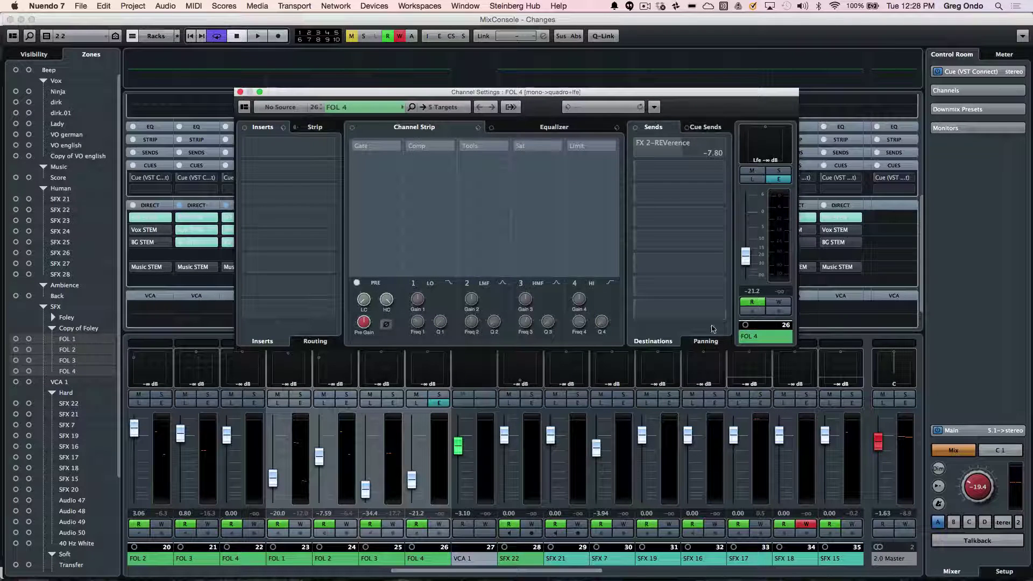
click(315, 128)
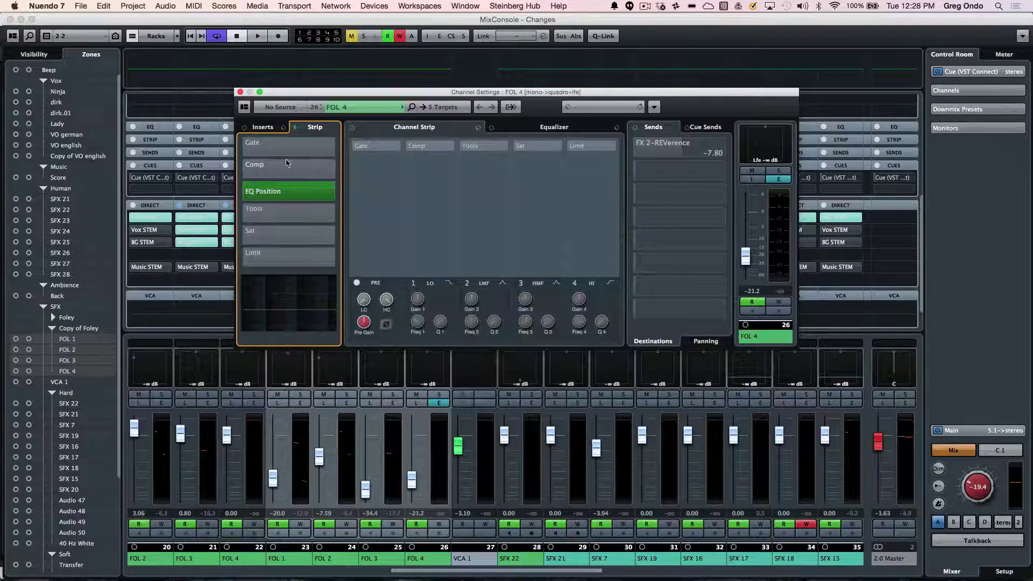
click(243, 142)
click(243, 169)
click(242, 196)
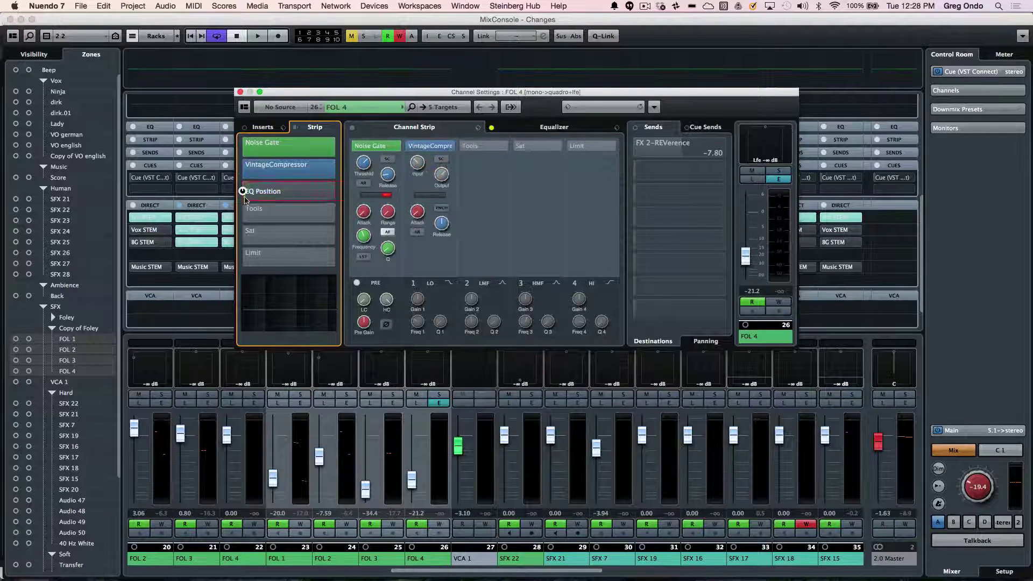
click(242, 213)
click(242, 234)
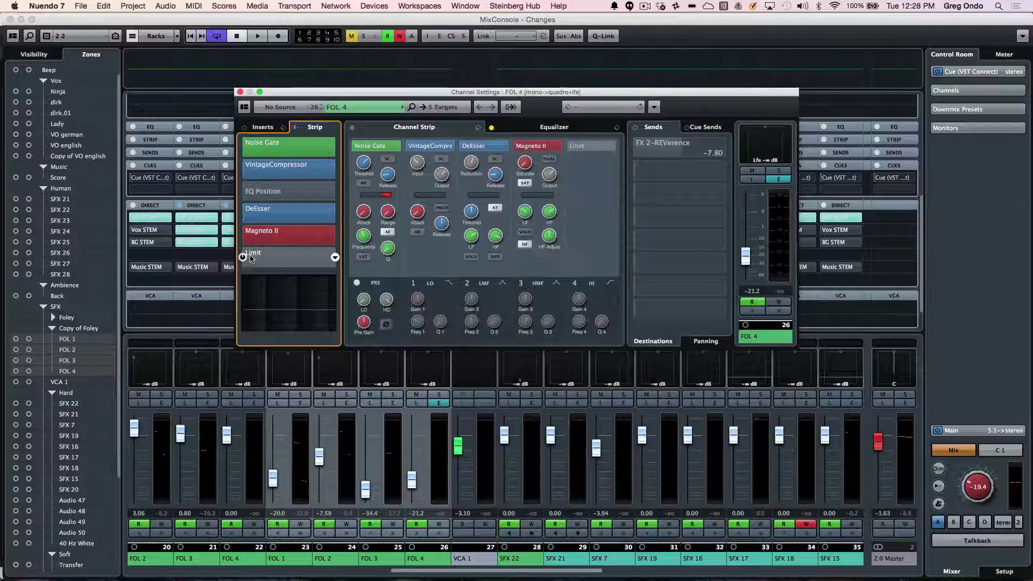
click(242, 256)
- Load CurveEQ from the EQ folder into FOL 4's first insert slot and close its window
click(266, 128)
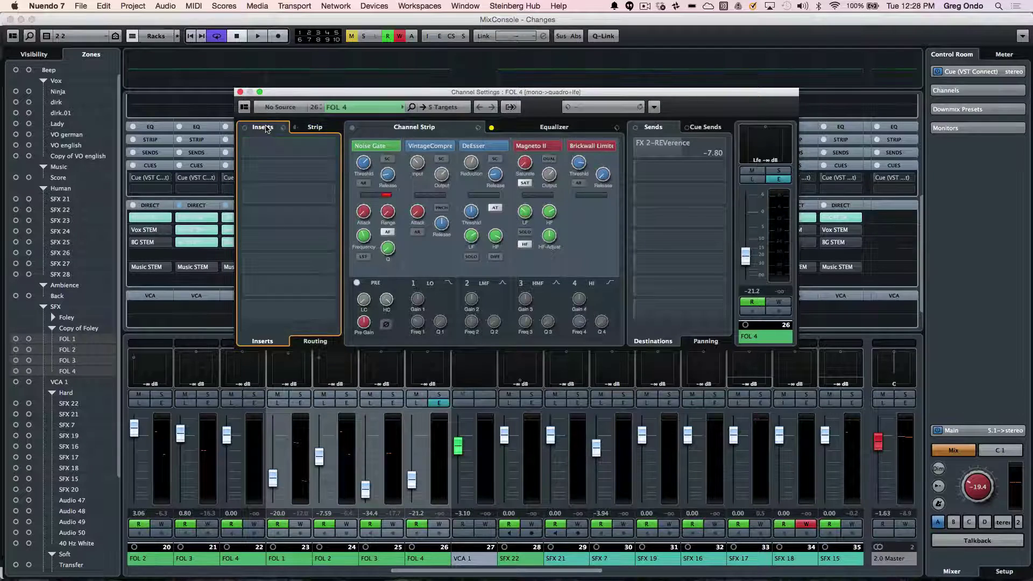
click(279, 145)
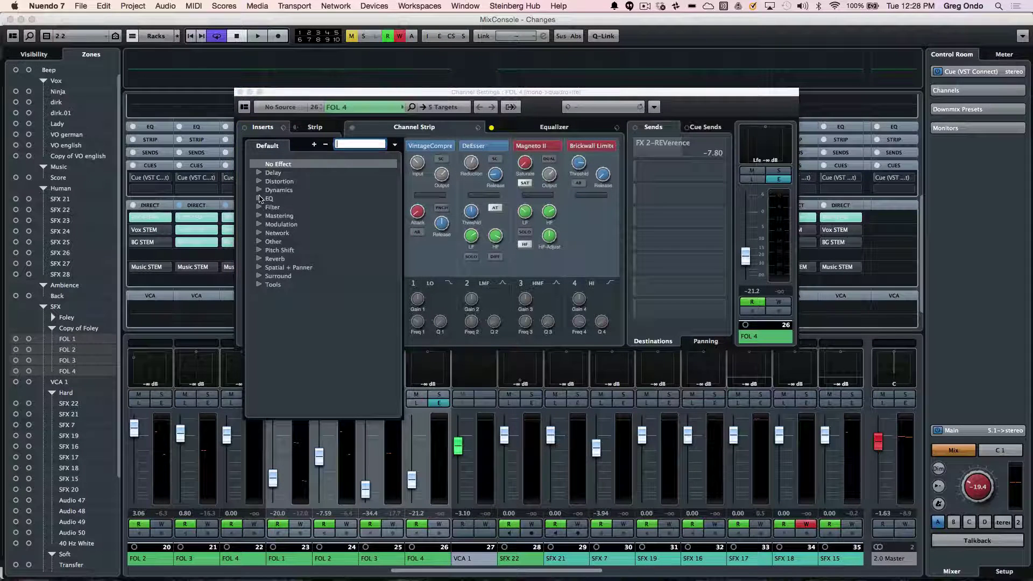
click(262, 199)
click(293, 208)
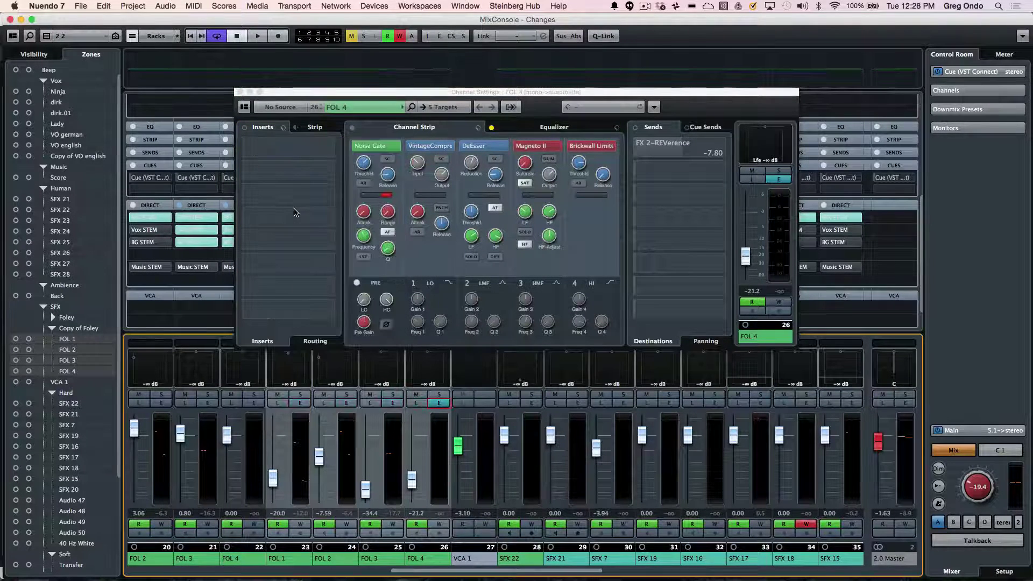
click(47, 41)
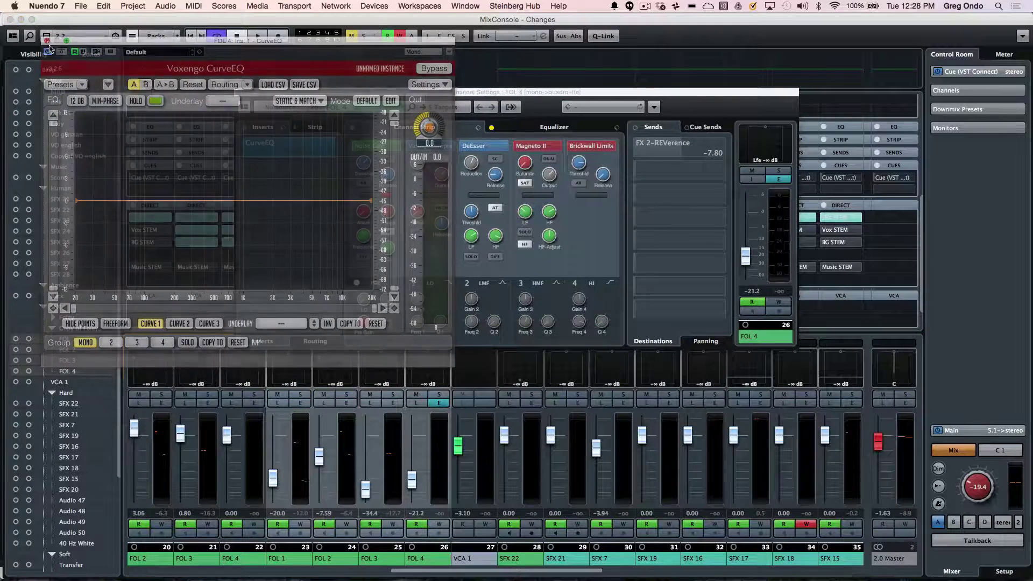
- Boost FOL 4's EQ bands 2 and 3 into a broad hump
click(316, 129)
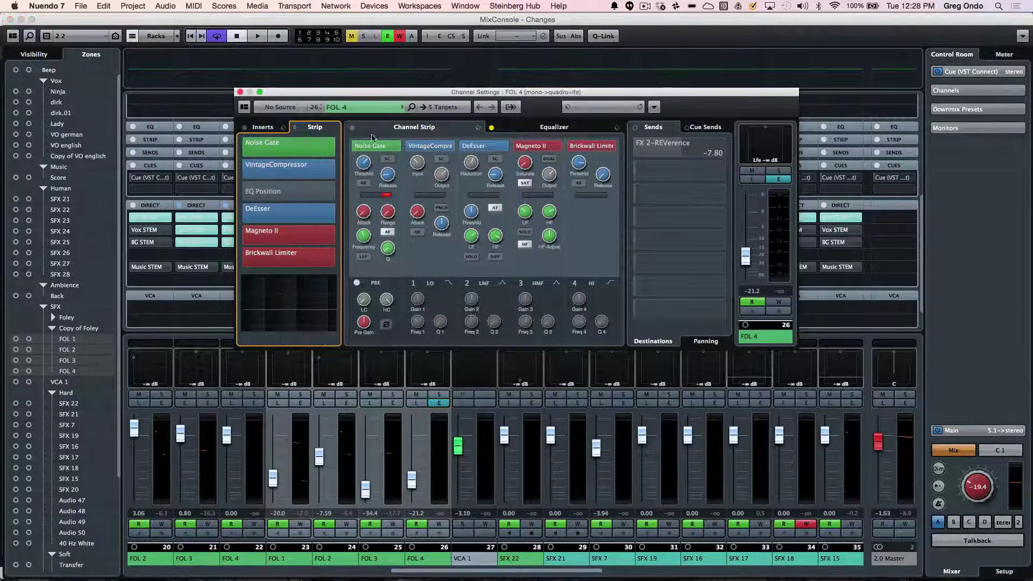
click(570, 127)
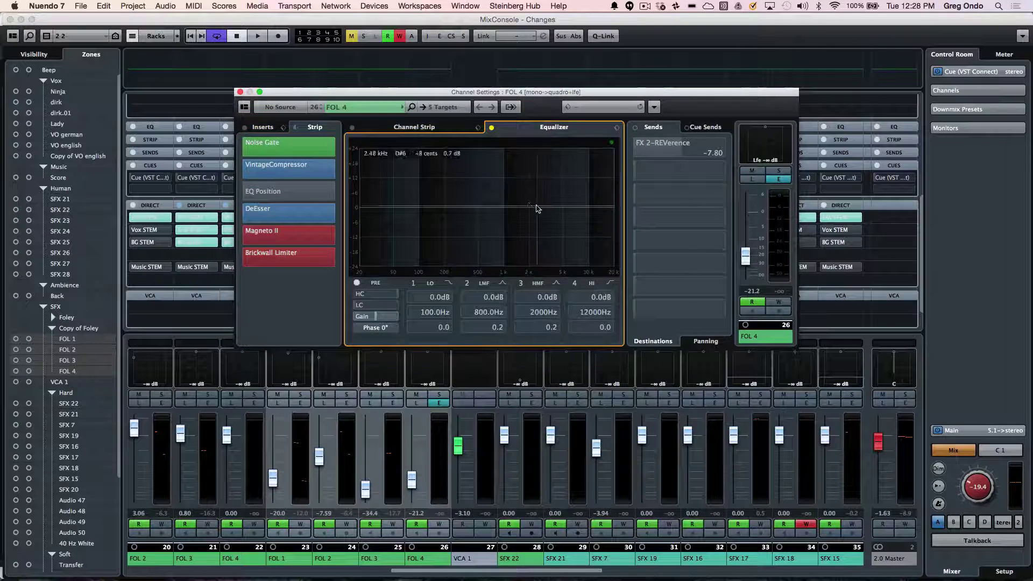
drag(537, 208, 450, 196)
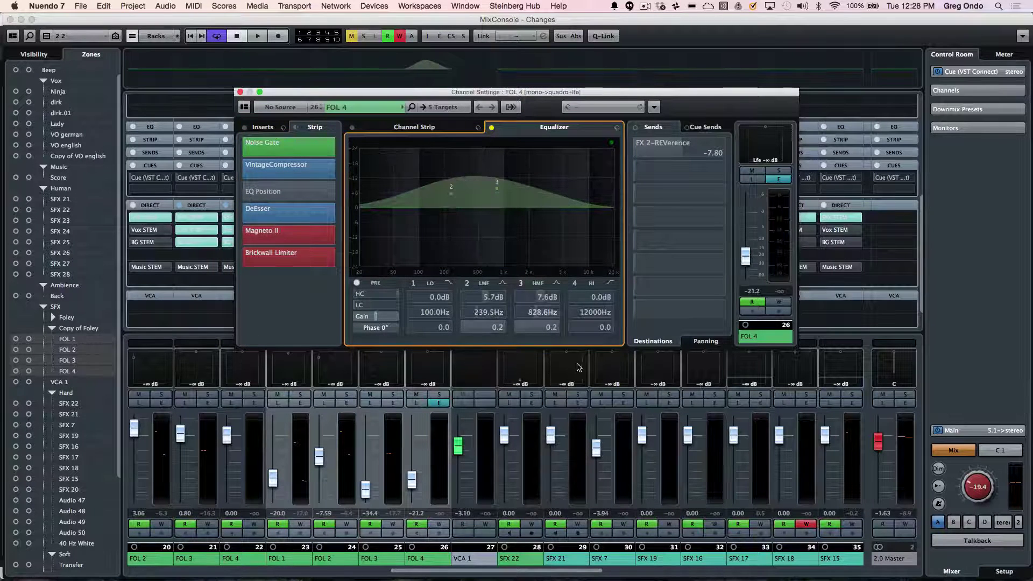
scroll(487, 315, up, 5)
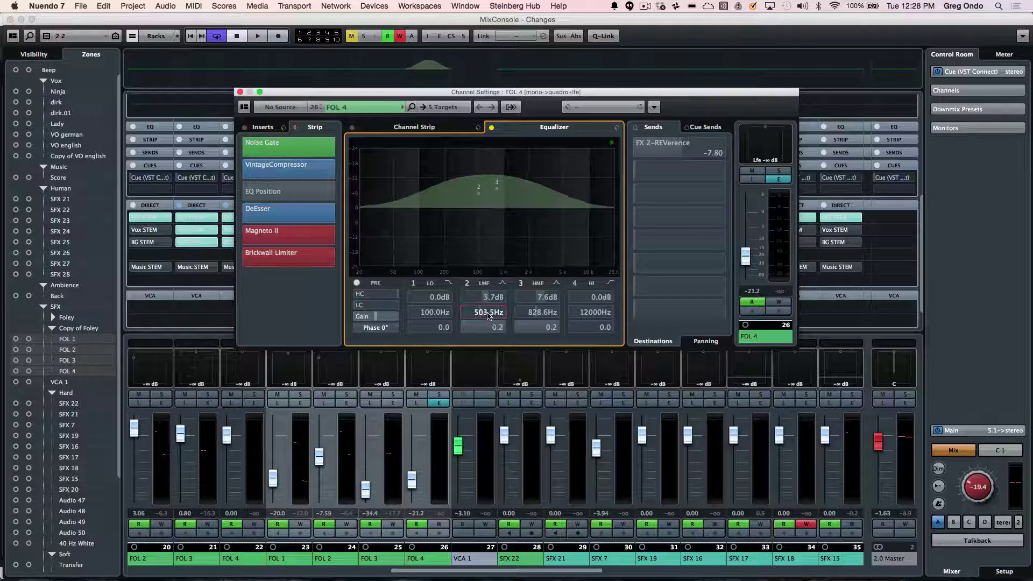
- Set band 2's frequency to 196.0 Hz and select the FX 2-REVerence send
click(489, 315)
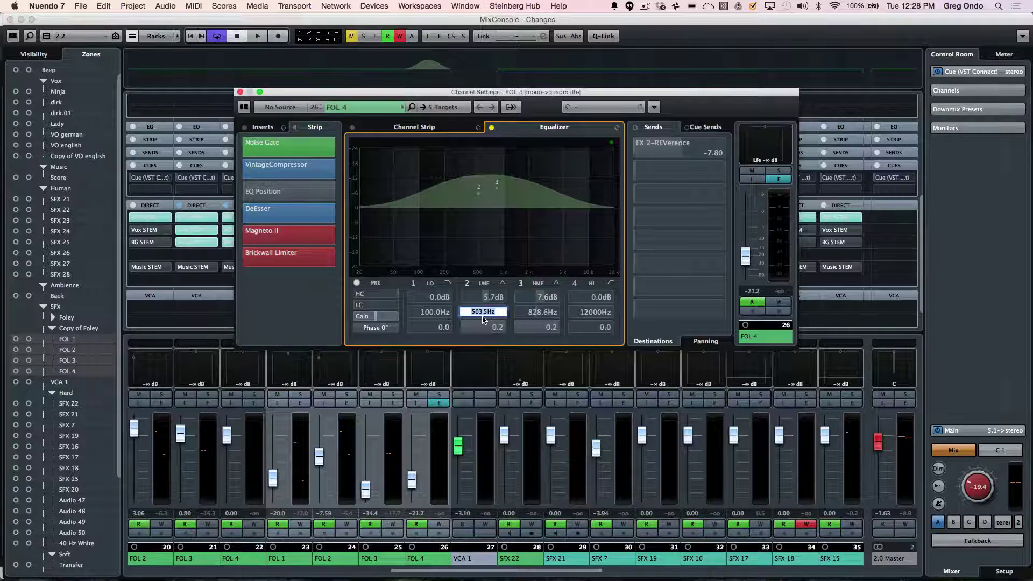
text(92)
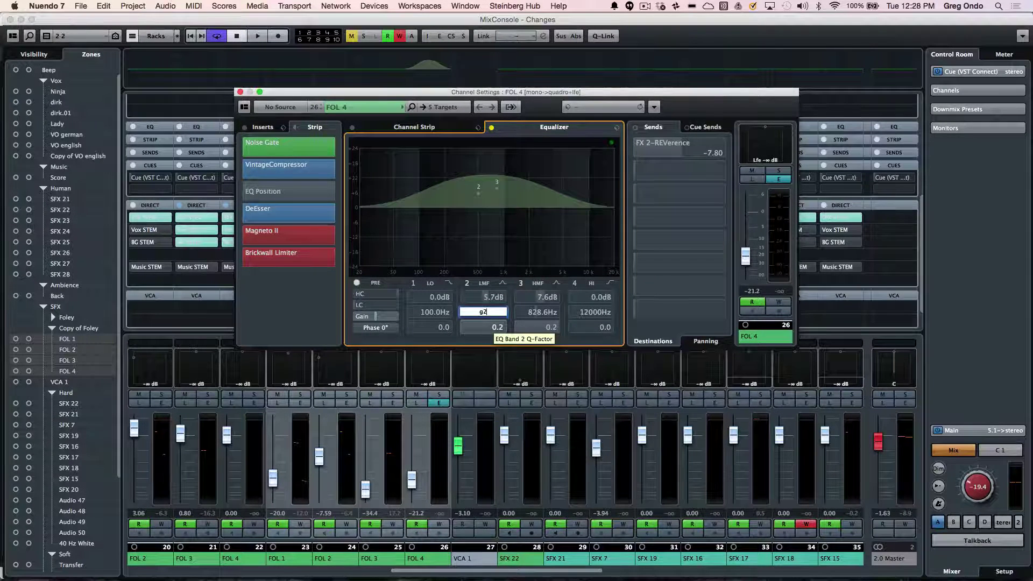
key(Return)
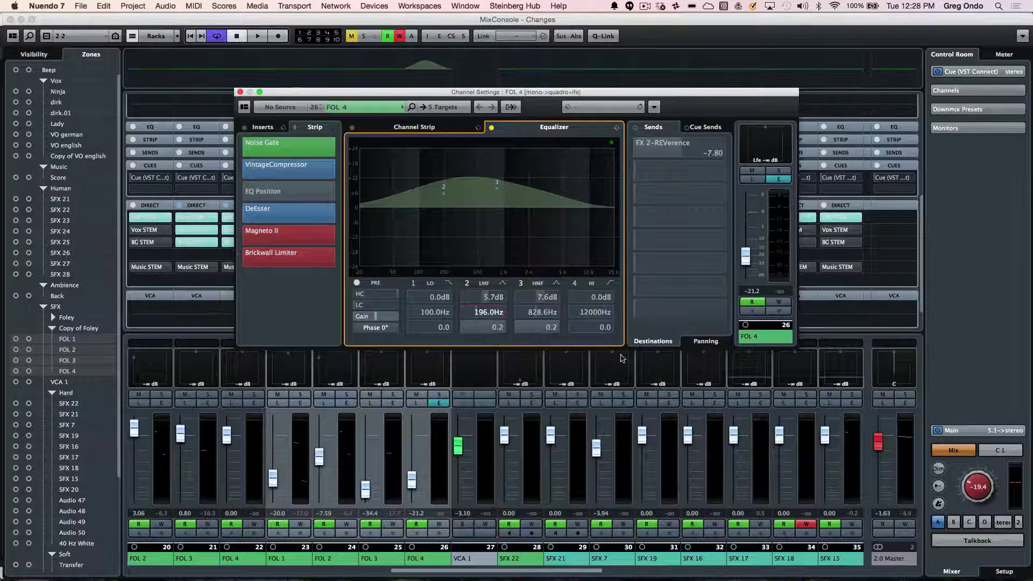
click(699, 130)
click(650, 131)
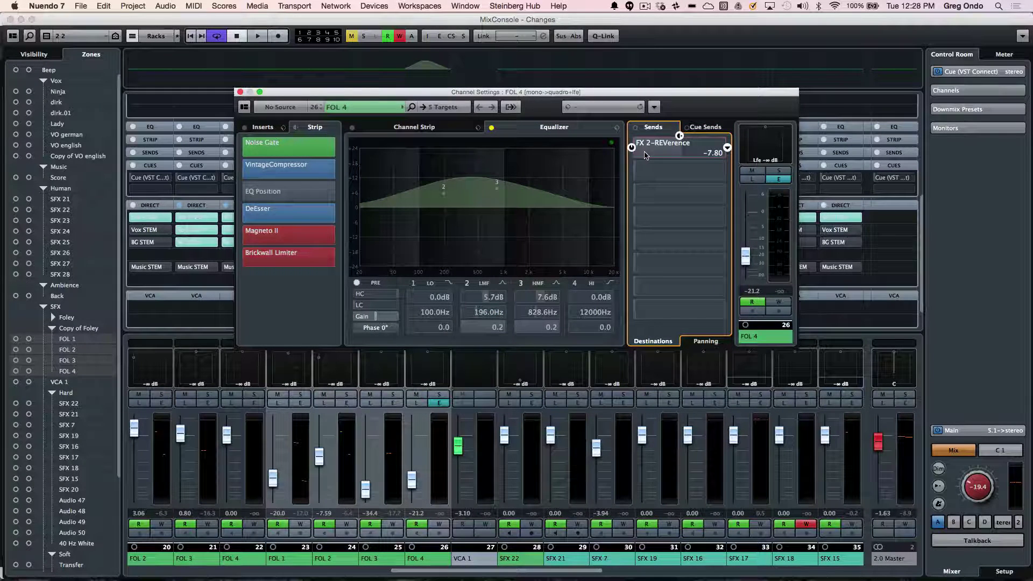
- Show the cue sends, enable automation write on FOL 4, and close Channel Settings
click(703, 130)
click(745, 255)
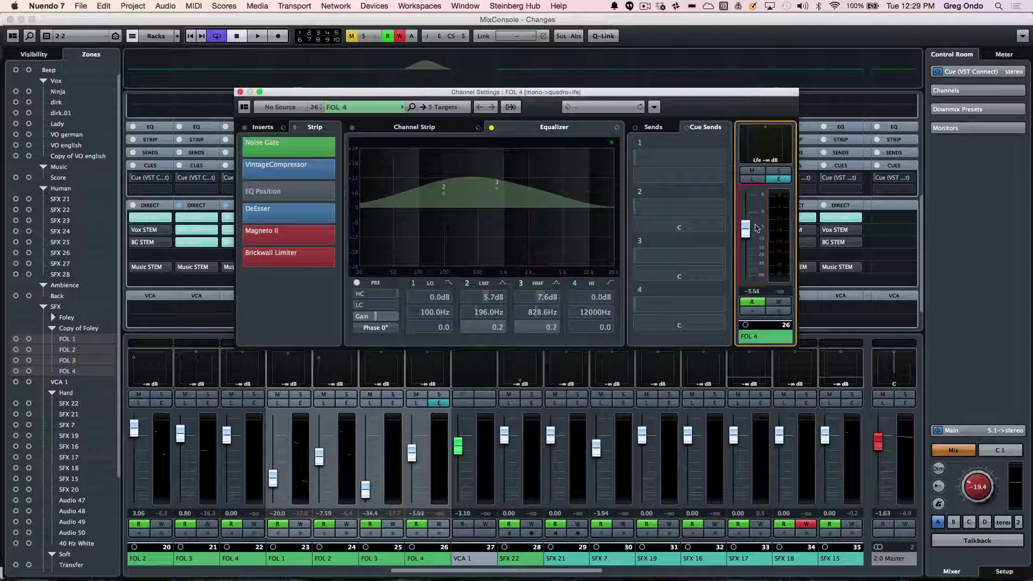
click(777, 302)
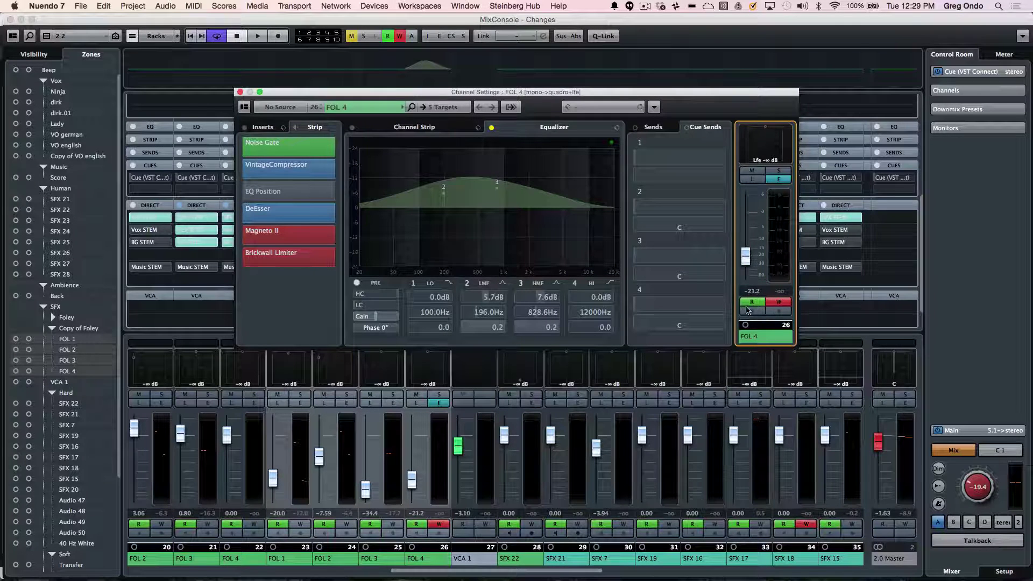
click(241, 92)
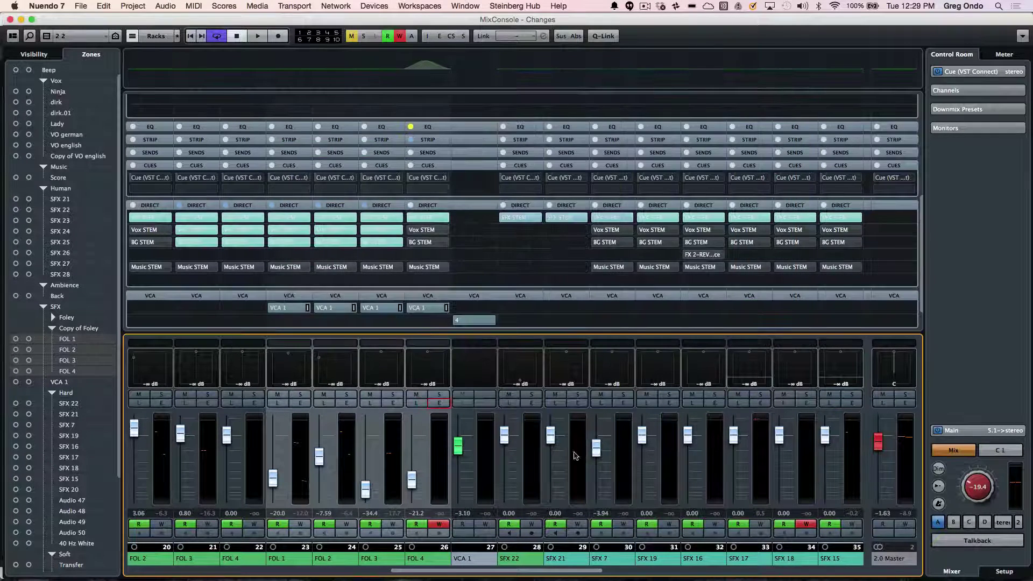
- Try Standard Panner and SurroundPan on FOL 4, then return it to SurroundPanner V5
double_click(429, 364)
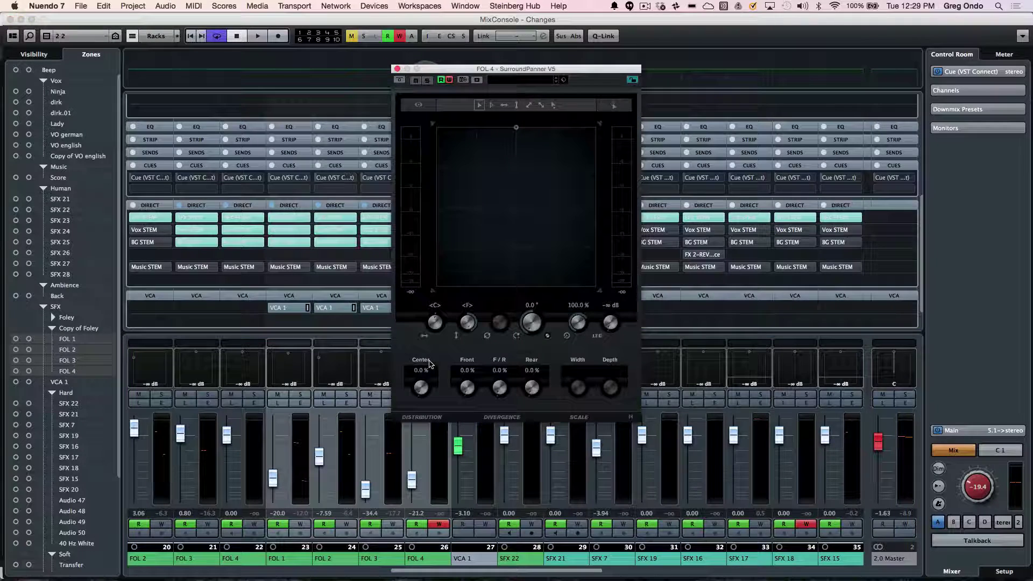
click(396, 69)
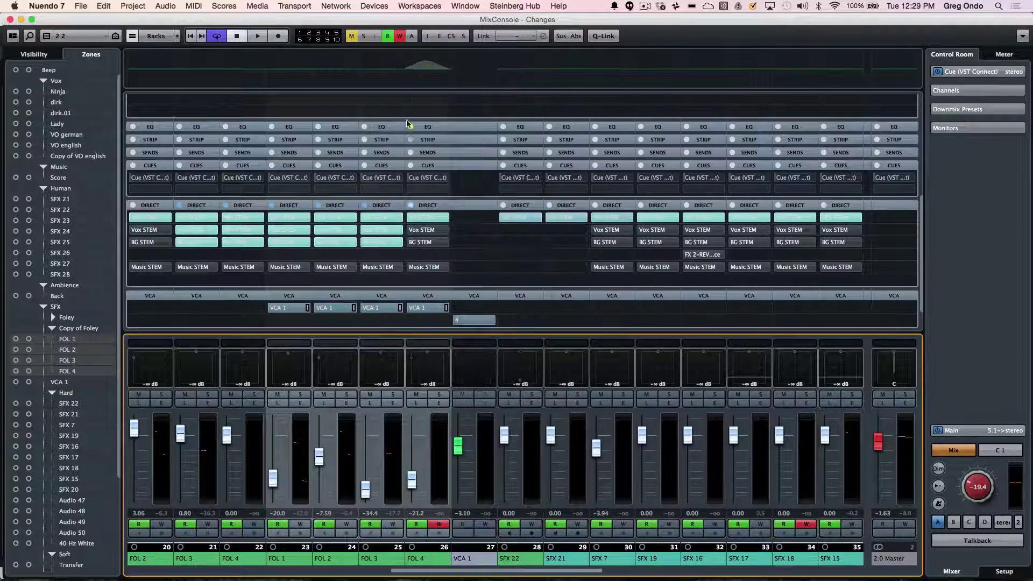
right_click(427, 368)
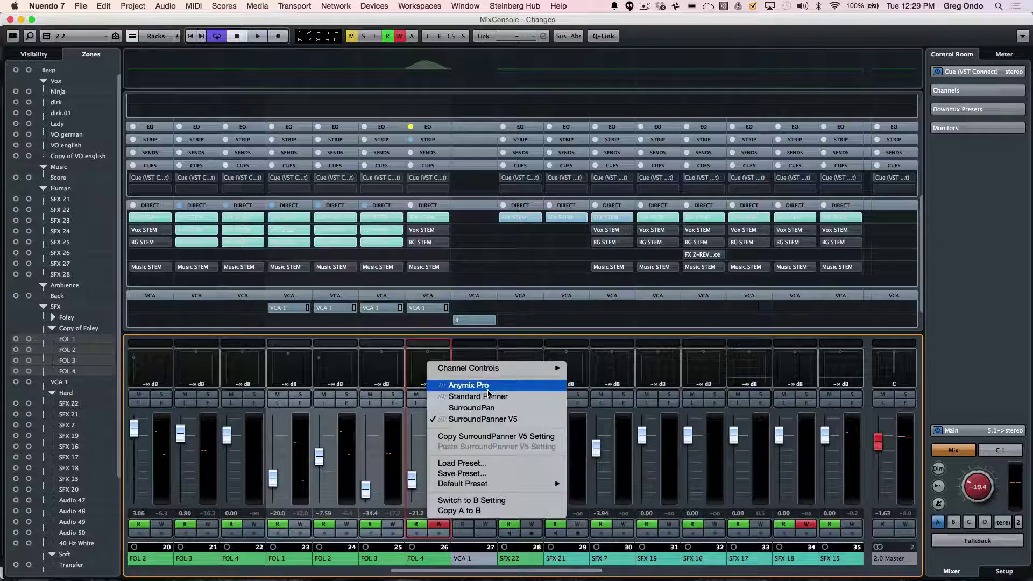
click(488, 400)
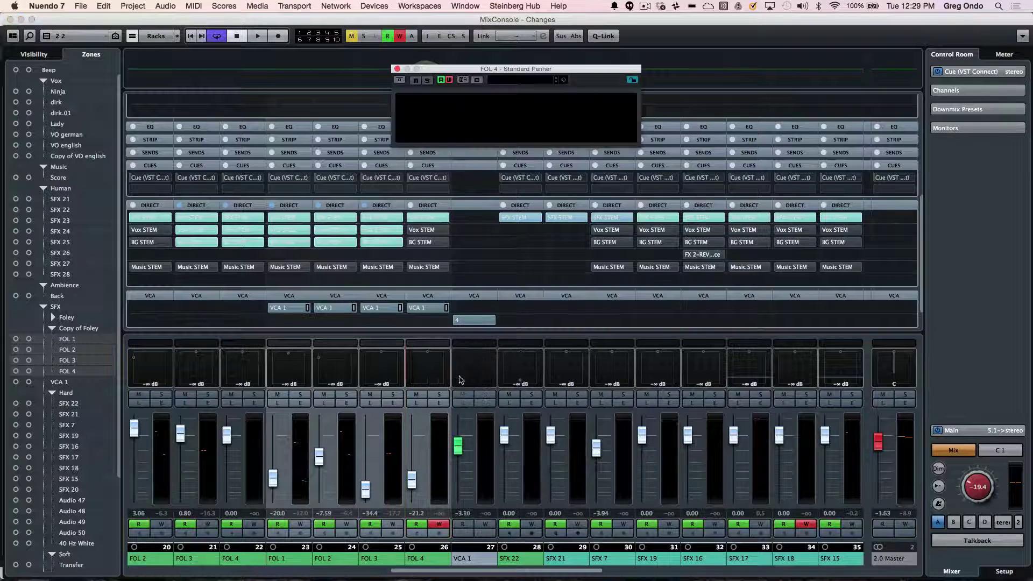
right_click(434, 358)
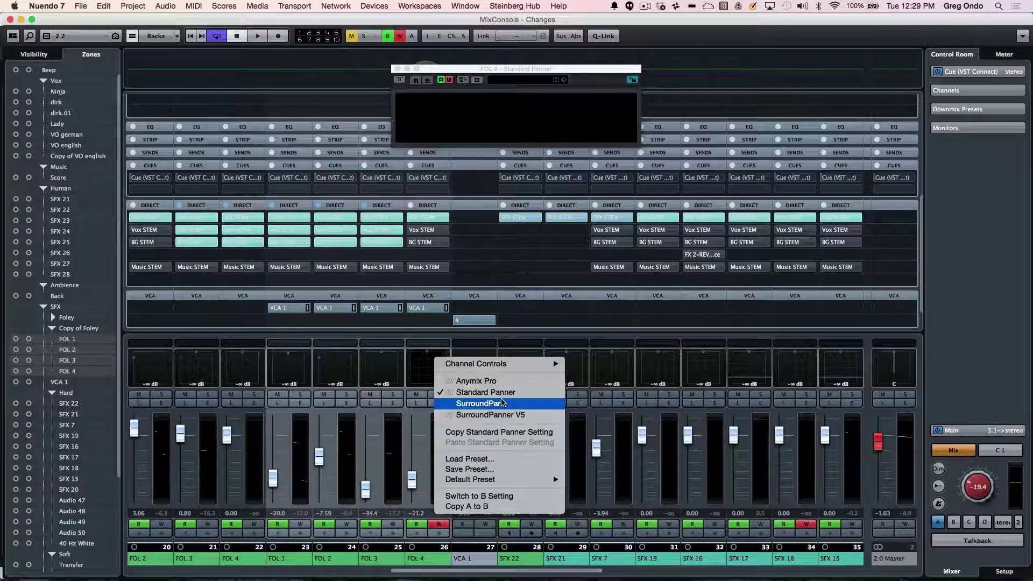
click(500, 408)
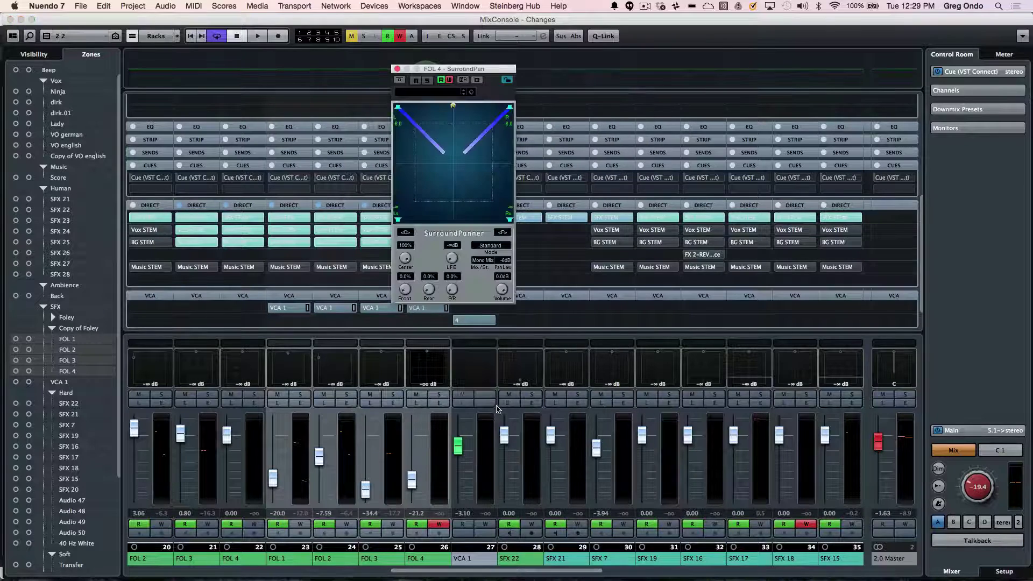
right_click(422, 365)
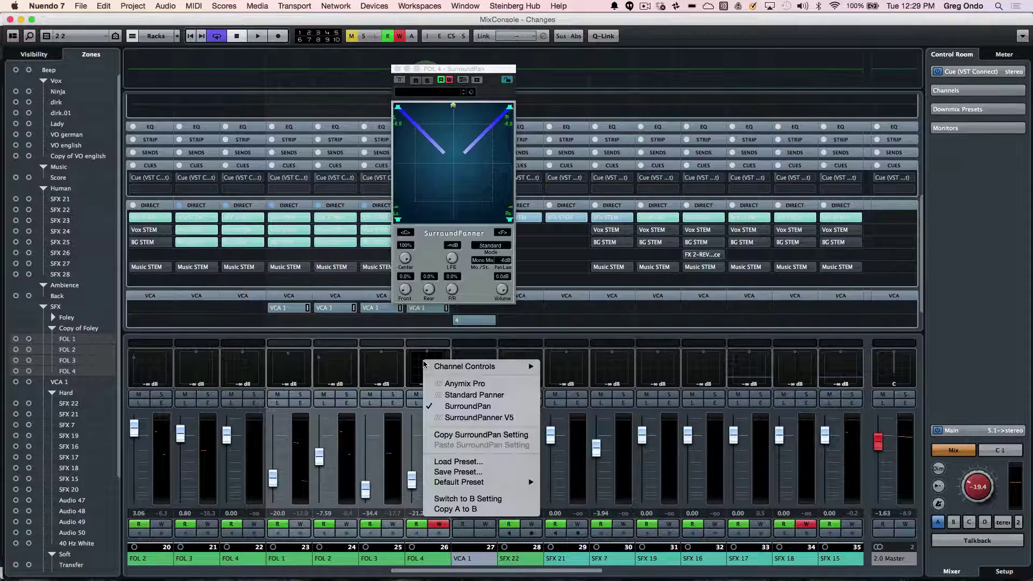
click(466, 418)
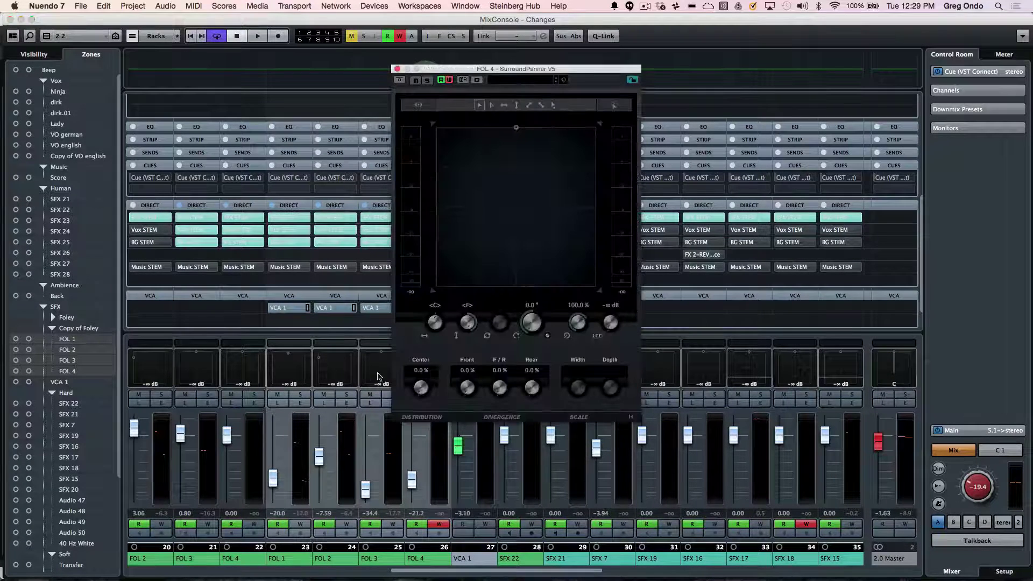
- Switch FOL 3's panner to Anymix Pro and close both panner windows
right_click(379, 373)
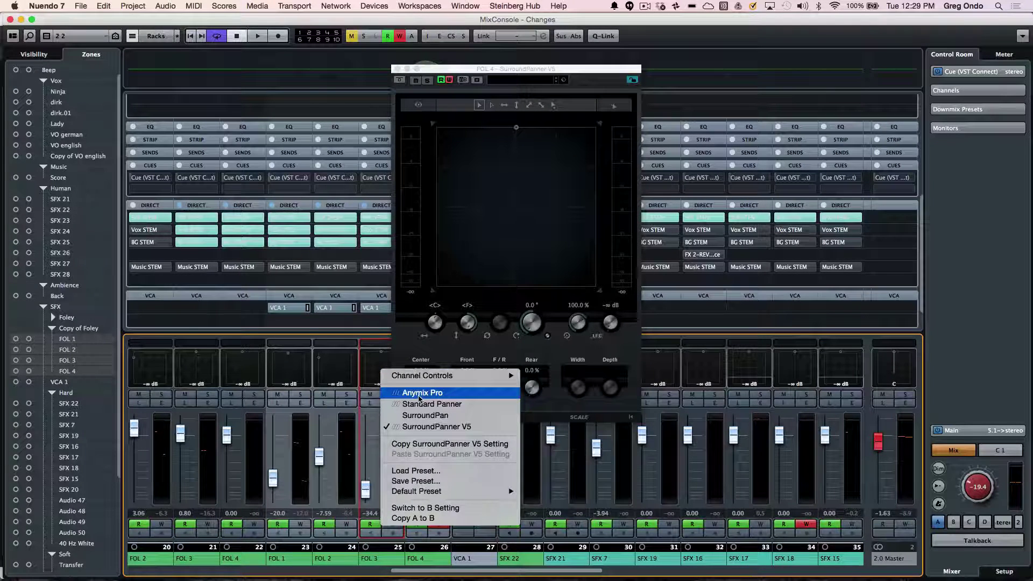
click(419, 397)
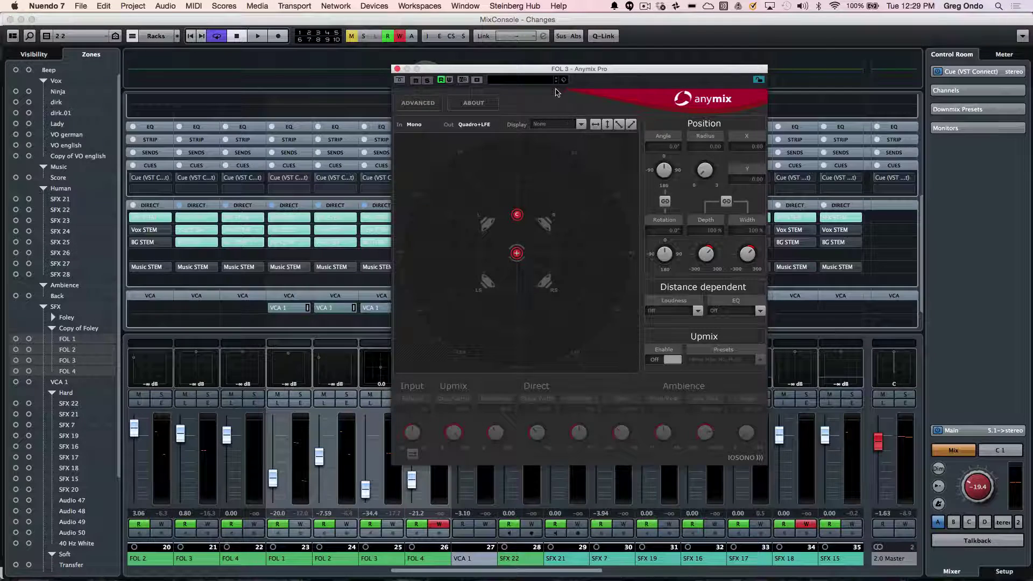
drag(539, 69, 602, 85)
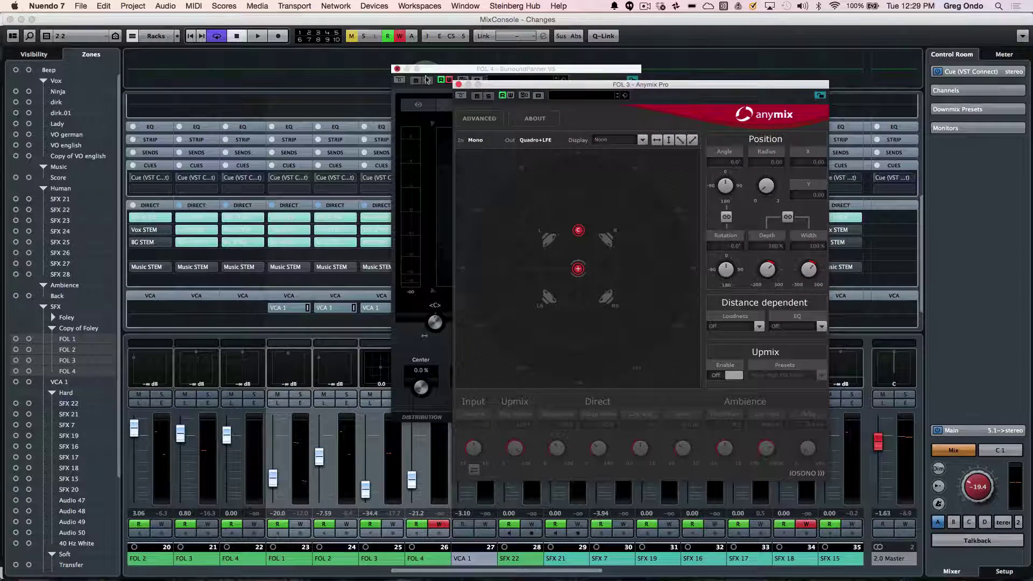
click(459, 84)
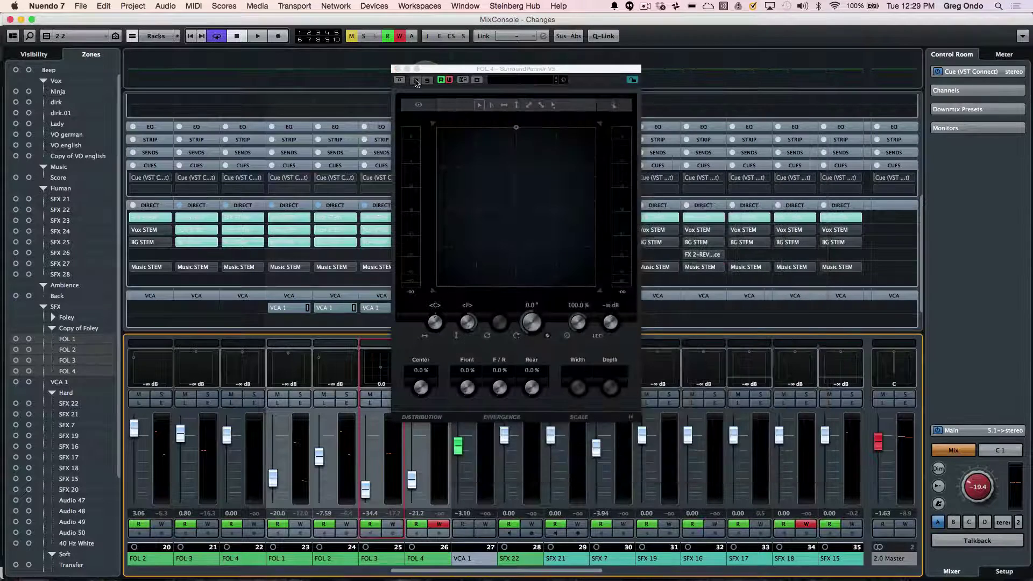
click(397, 69)
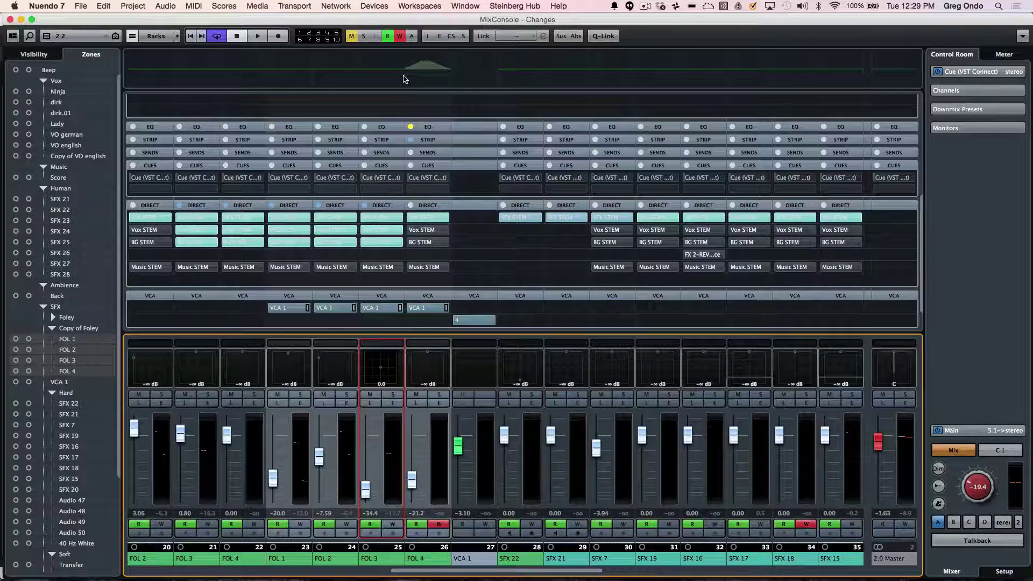